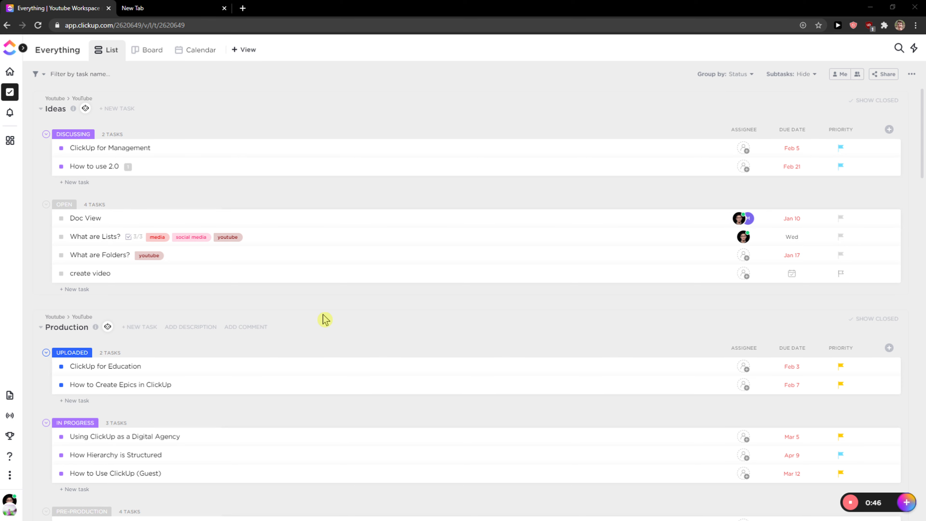
Switch the workspace to dark mode from the profile menu
{"action": "left_click", "coordinate": [9, 503]}
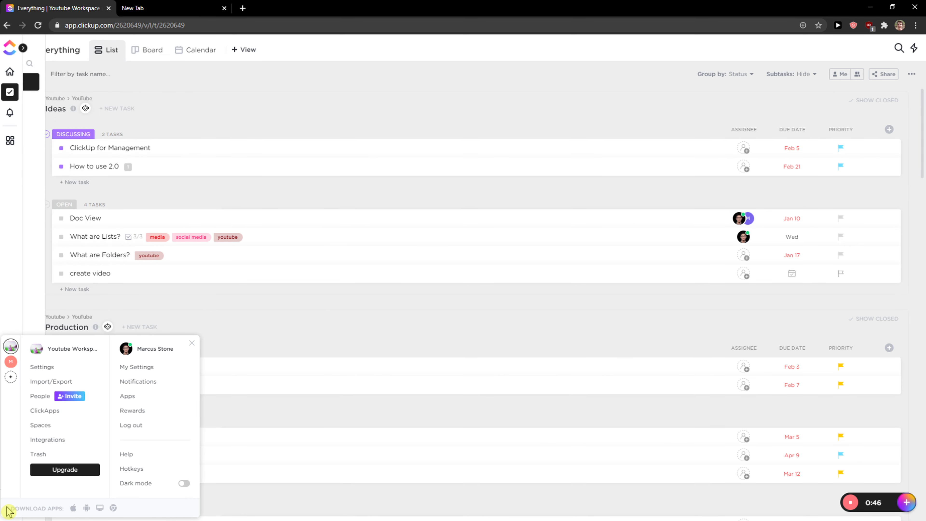
{"action": "left_click", "coordinate": [184, 483]}
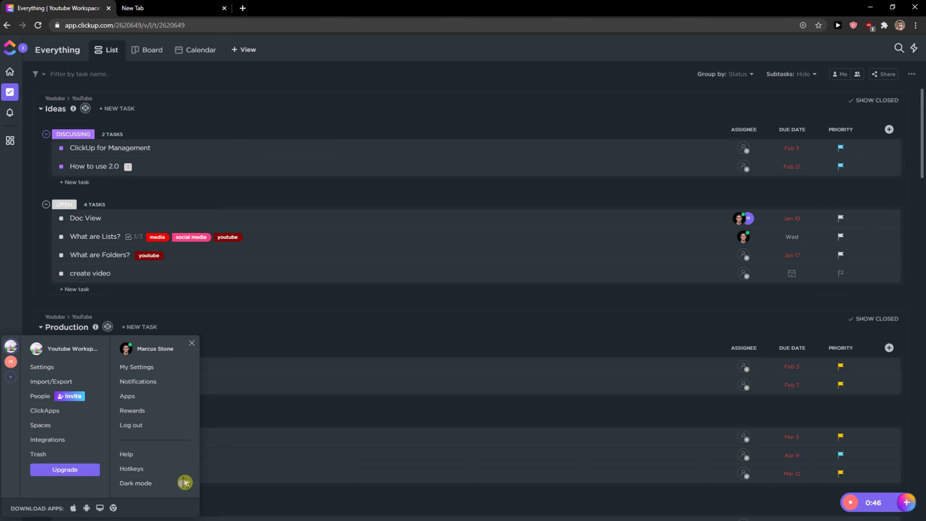
{"action": "left_click", "coordinate": [31, 267]}
Open the Home page and look over its lists, dashboards and docs
{"action": "mouse_move", "coordinate": [10, 113]}
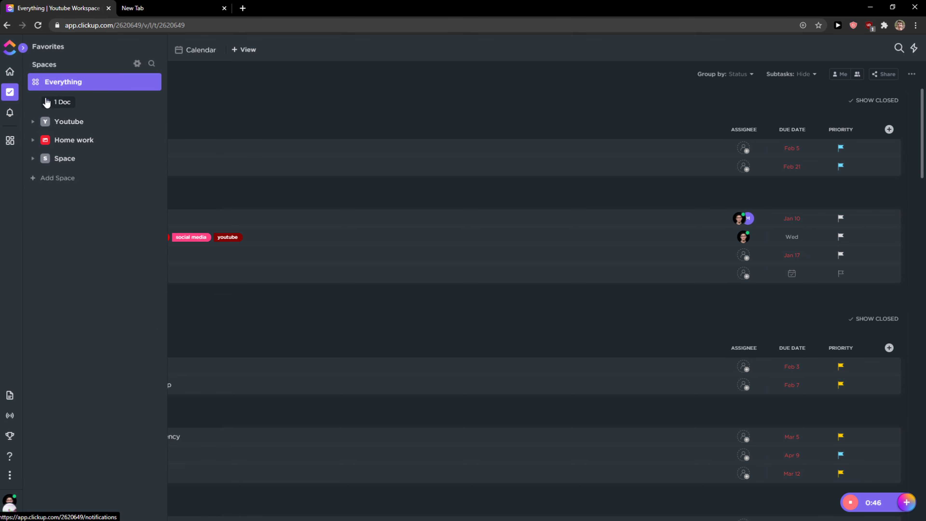
{"action": "left_click", "coordinate": [9, 71]}
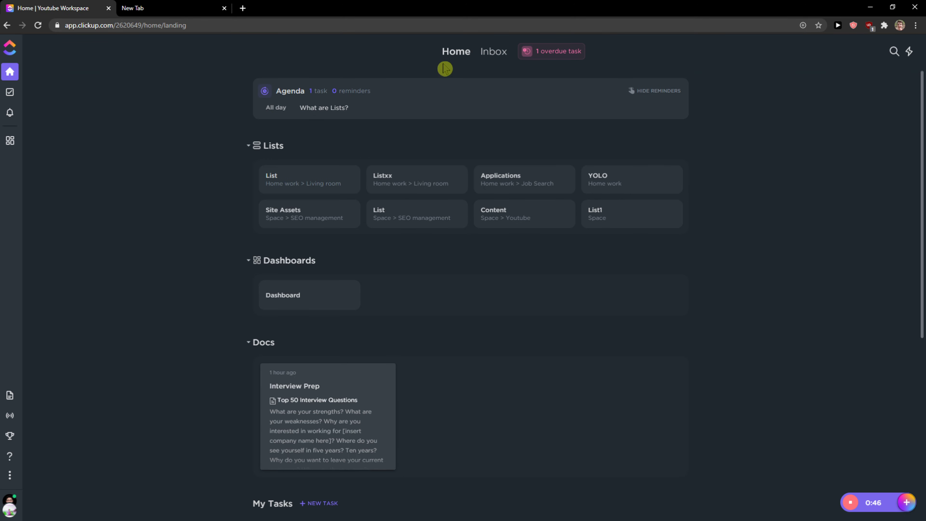
{"action": "scroll", "coordinate": [255, 251], "scroll_direction": "down", "scroll_amount": 4}
{"action": "scroll", "coordinate": [245, 234], "scroll_direction": "up", "scroll_amount": 4}
Visit the Notifications page and return to the Everything task list
{"action": "left_click", "coordinate": [9, 95]}
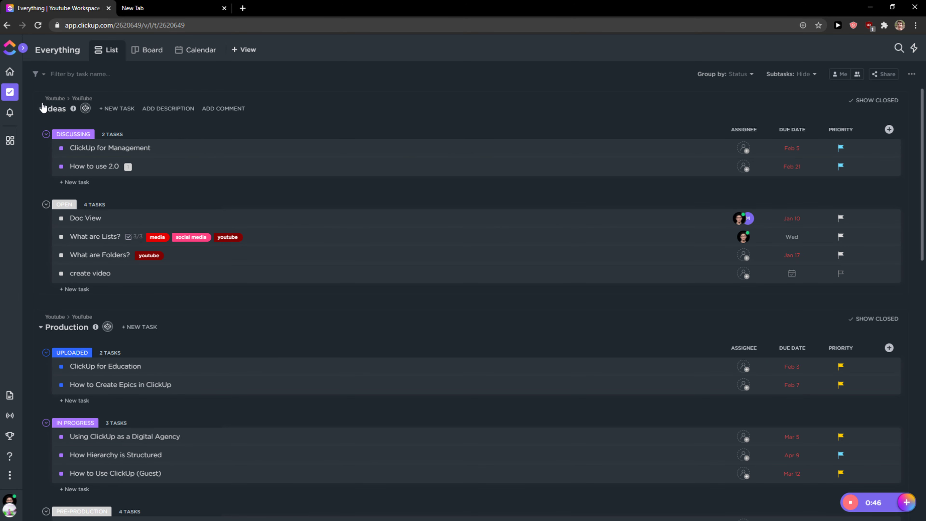
{"action": "left_click", "coordinate": [12, 119]}
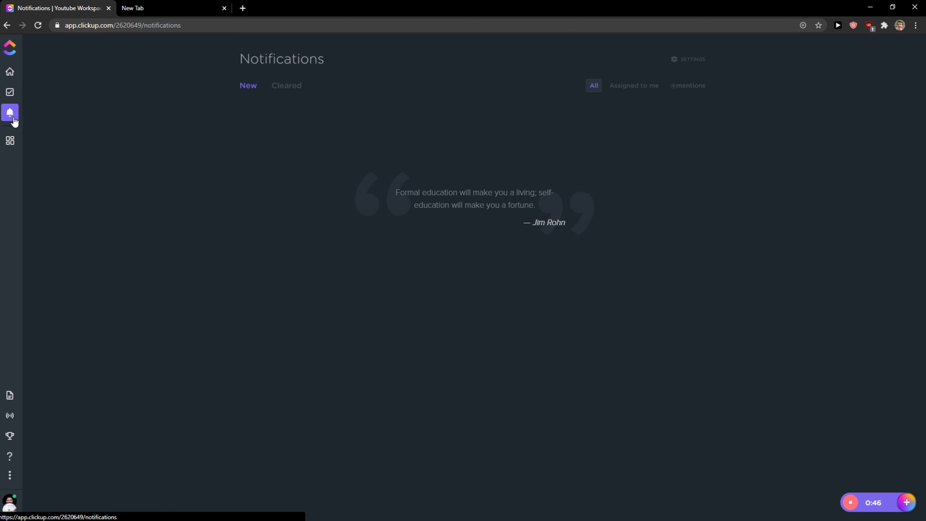
{"action": "left_click", "coordinate": [9, 94]}
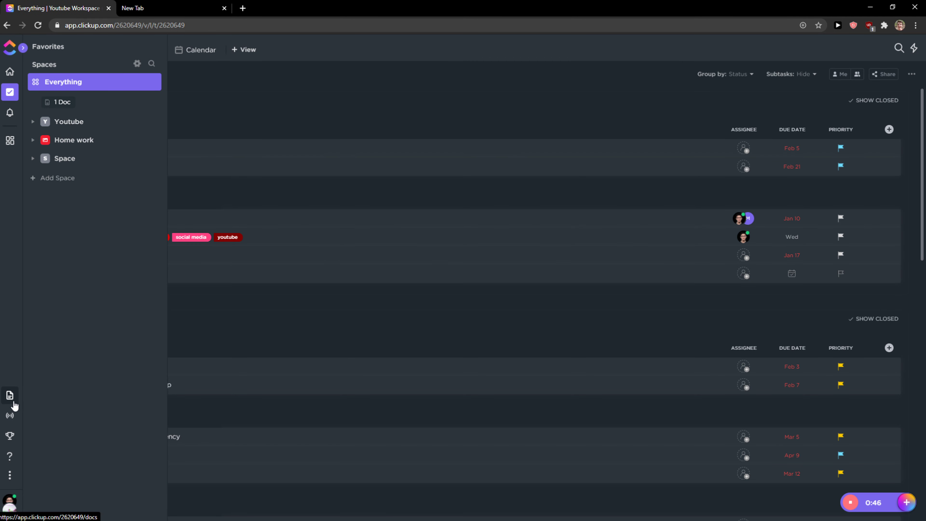
Browse the Pulse, Goals and Portfolios pages from the sidebar
{"action": "left_click", "coordinate": [12, 422]}
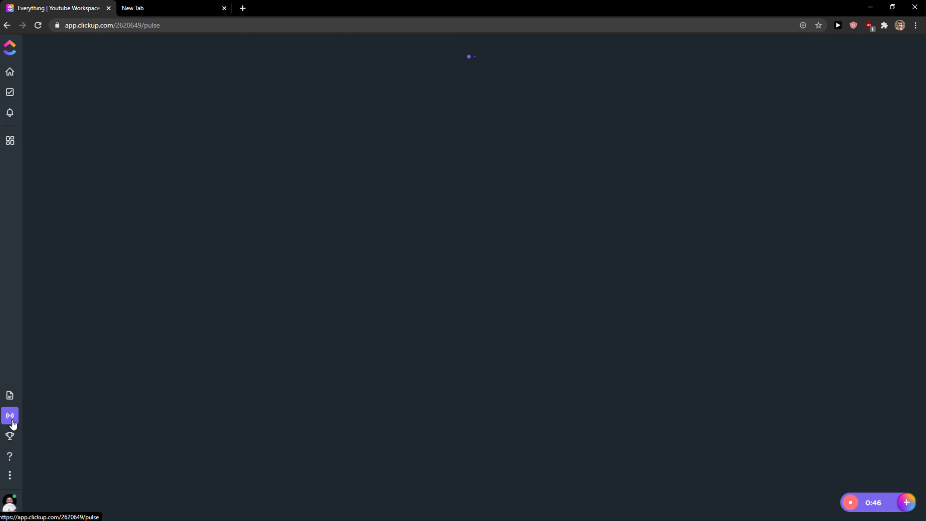
{"action": "left_click", "coordinate": [10, 436]}
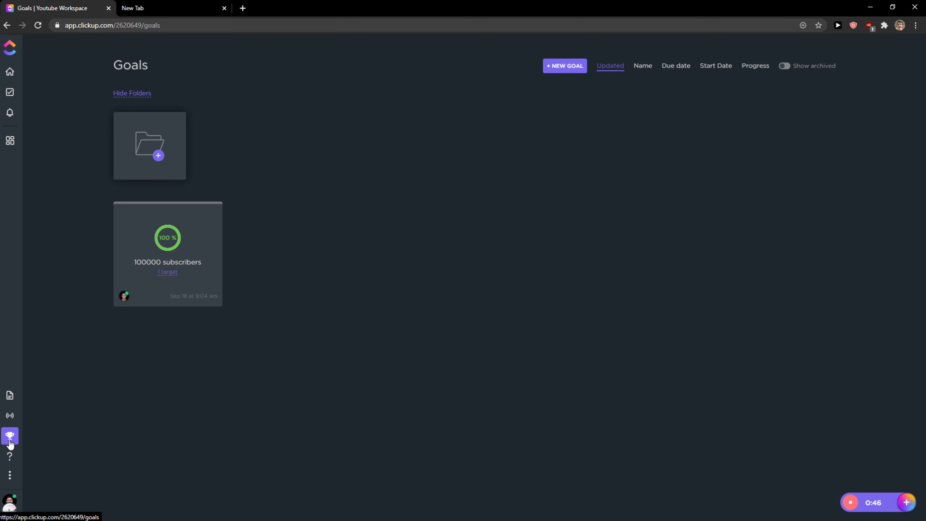
{"action": "left_click", "coordinate": [12, 482]}
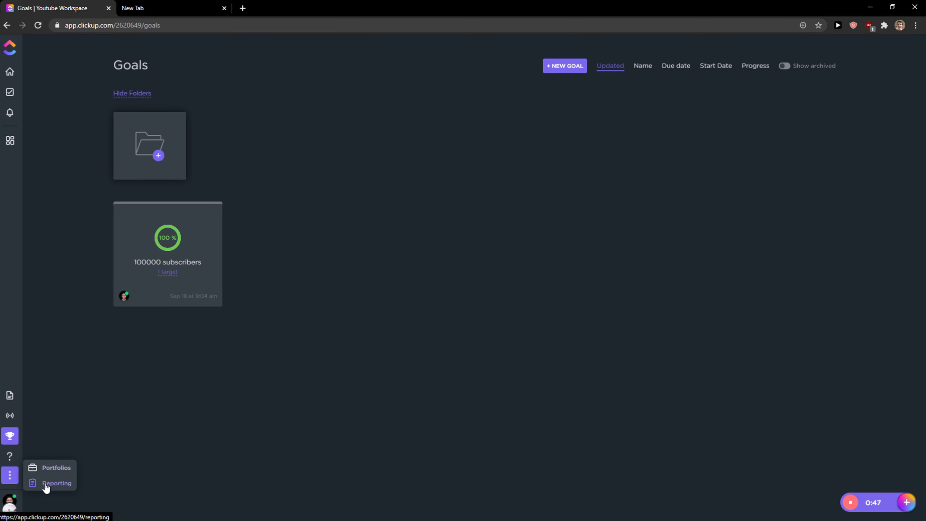
{"action": "left_click", "coordinate": [48, 473]}
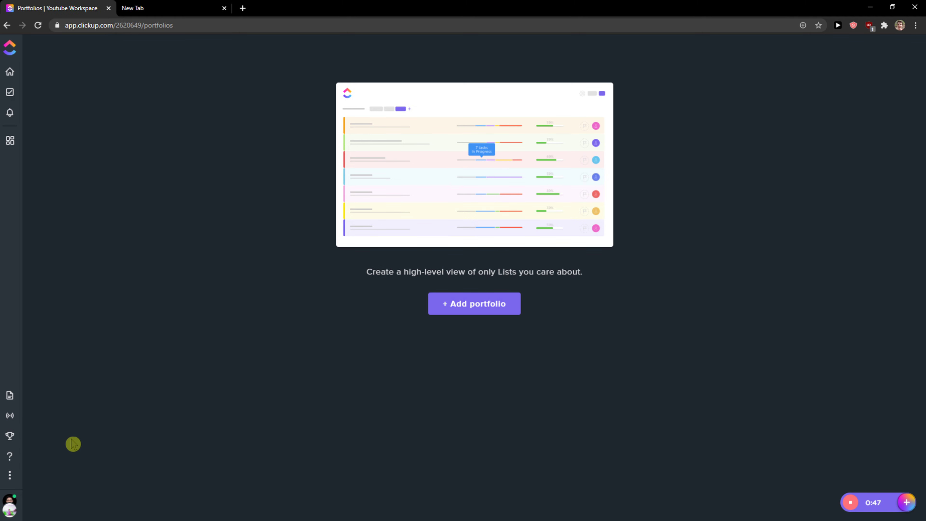
Open the Workspace Settings from the workspace menu
{"action": "left_click", "coordinate": [13, 510]}
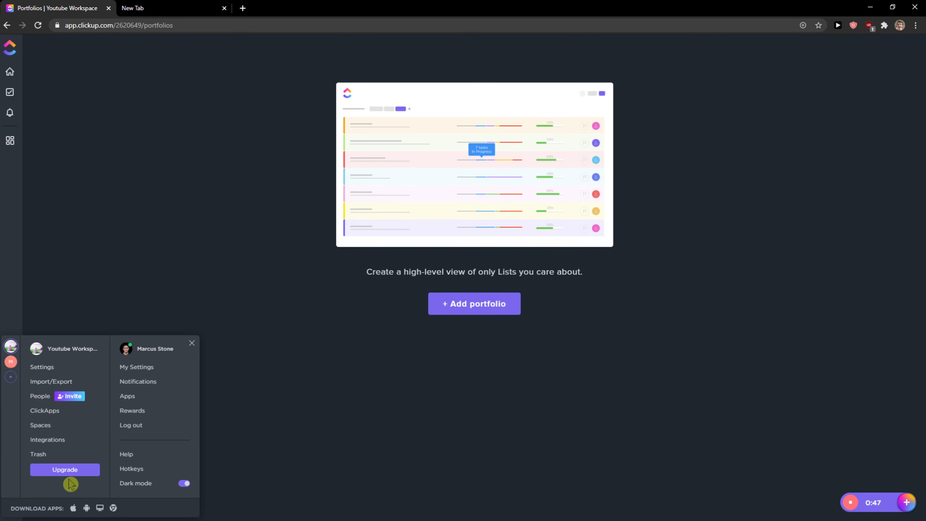
{"action": "left_click", "coordinate": [152, 305]}
{"action": "left_click", "coordinate": [10, 505]}
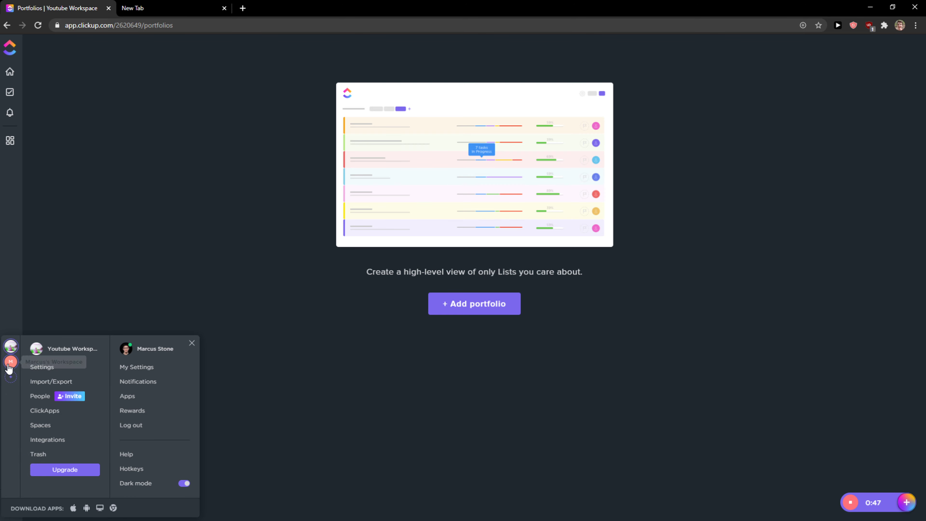
{"action": "left_click", "coordinate": [41, 372]}
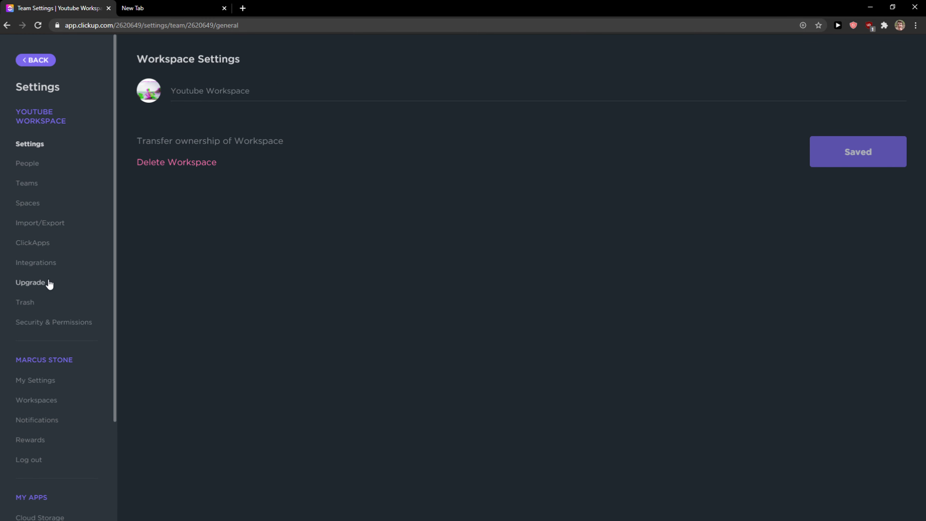
View the Teams and People settings pages of the workspace
{"action": "left_click", "coordinate": [32, 192]}
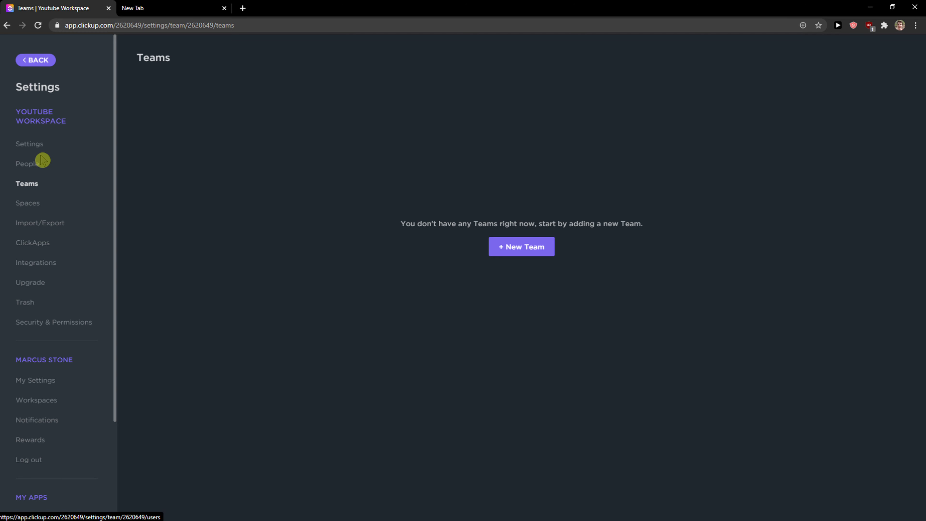
{"action": "left_click", "coordinate": [39, 161]}
{"action": "scroll", "coordinate": [37, 288], "scroll_direction": "down", "scroll_amount": 1}
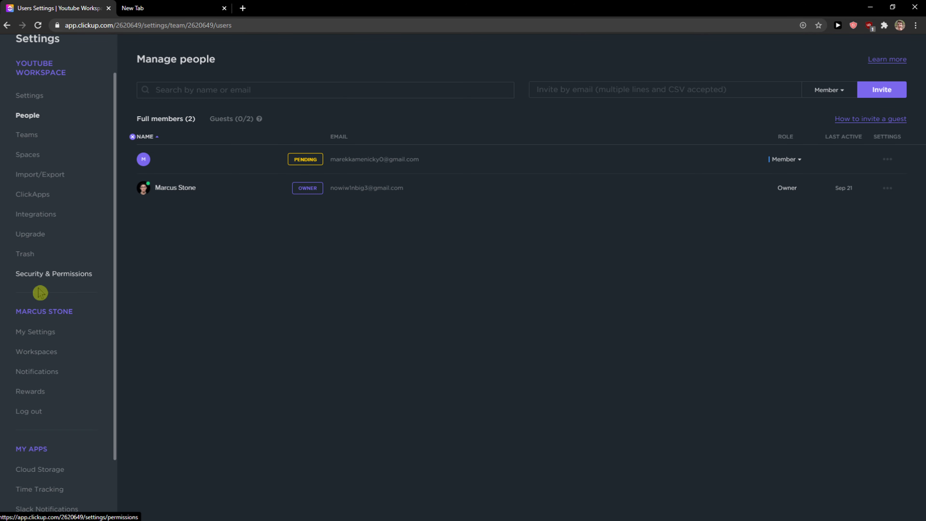
Open My Settings and scroll through the profile, time and preference options
{"action": "left_click", "coordinate": [30, 336]}
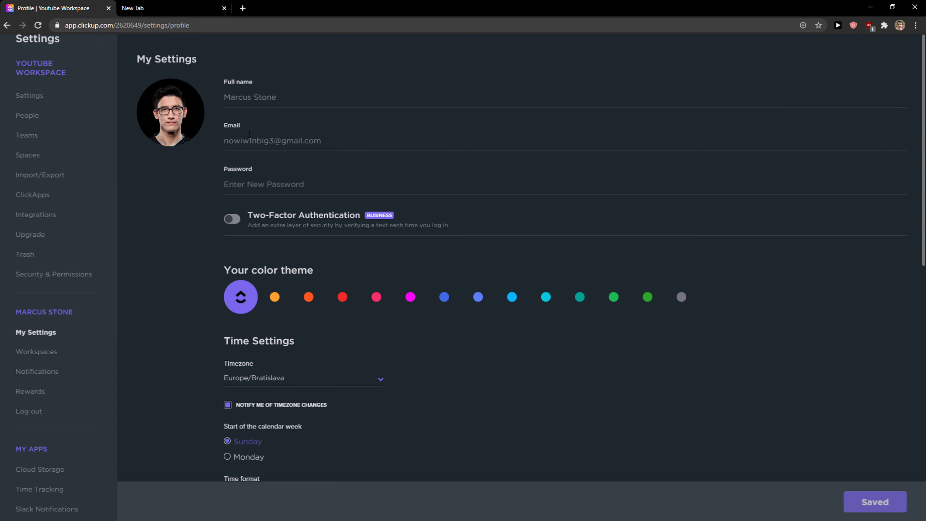
{"action": "scroll", "coordinate": [234, 146], "scroll_direction": "down", "scroll_amount": 1}
{"action": "scroll", "coordinate": [234, 140], "scroll_direction": "down", "scroll_amount": 4}
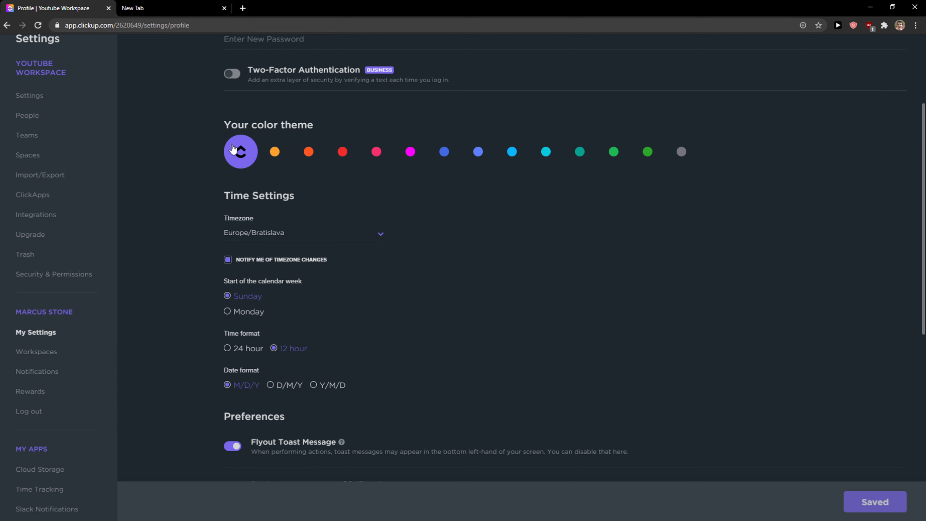
{"action": "scroll", "coordinate": [230, 151], "scroll_direction": "down", "scroll_amount": 6}
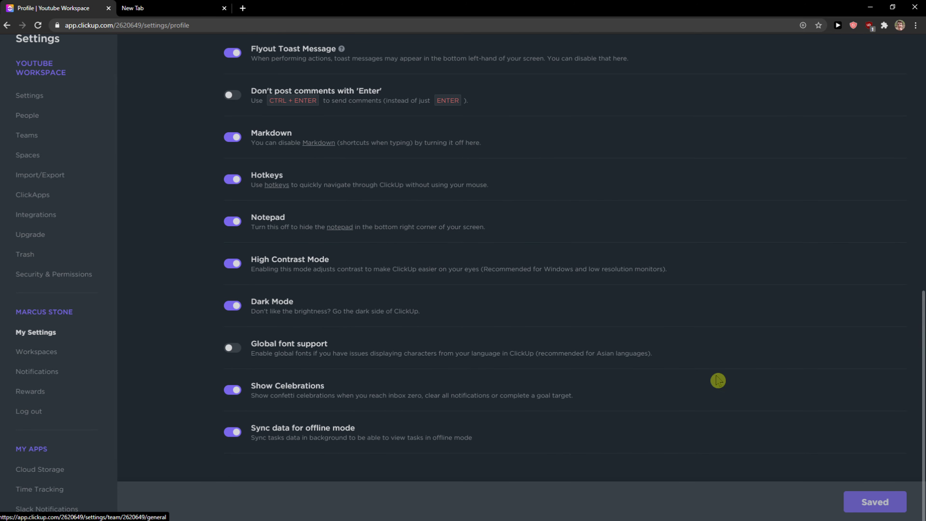
{"action": "scroll", "coordinate": [789, 390], "scroll_direction": "up", "scroll_amount": 4}
{"action": "scroll", "coordinate": [788, 390], "scroll_direction": "up", "scroll_amount": 7}
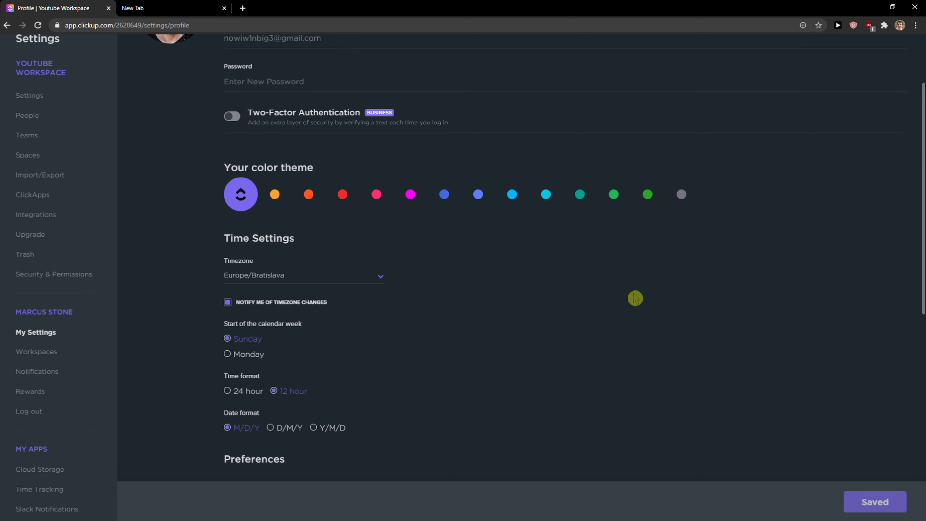
Navigate back out of settings to the Everything task list
{"action": "left_click", "coordinate": [7, 25]}
{"action": "left_click", "coordinate": [7, 25]}
{"action": "left_click", "coordinate": [7, 25]}
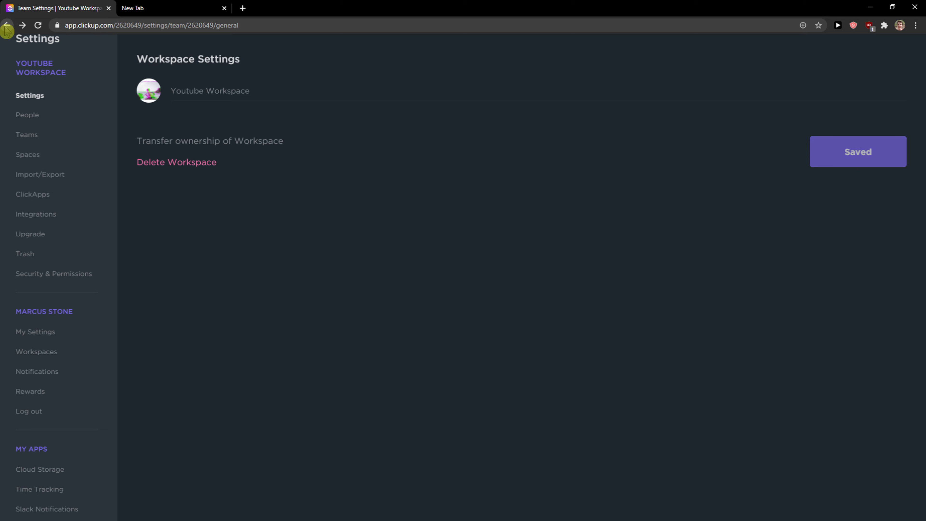
{"action": "left_click", "coordinate": [7, 25]}
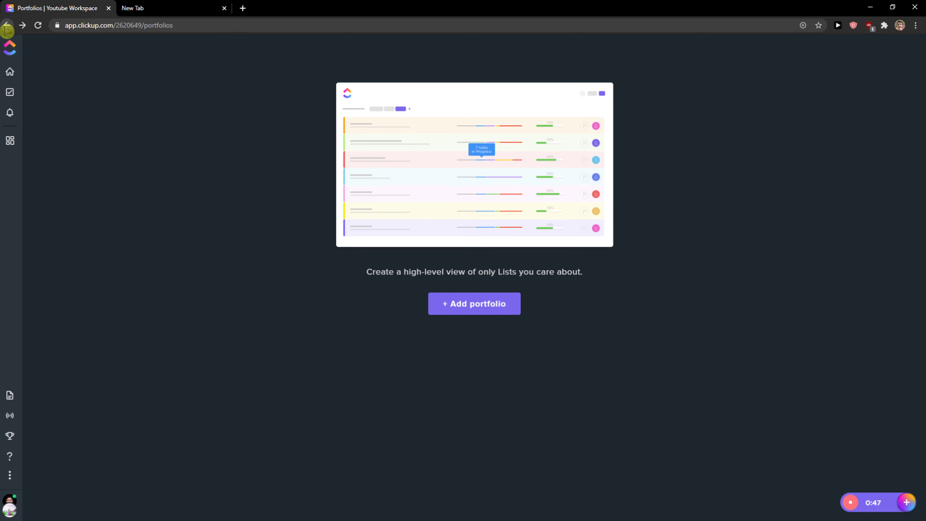
{"action": "left_click", "coordinate": [14, 96]}
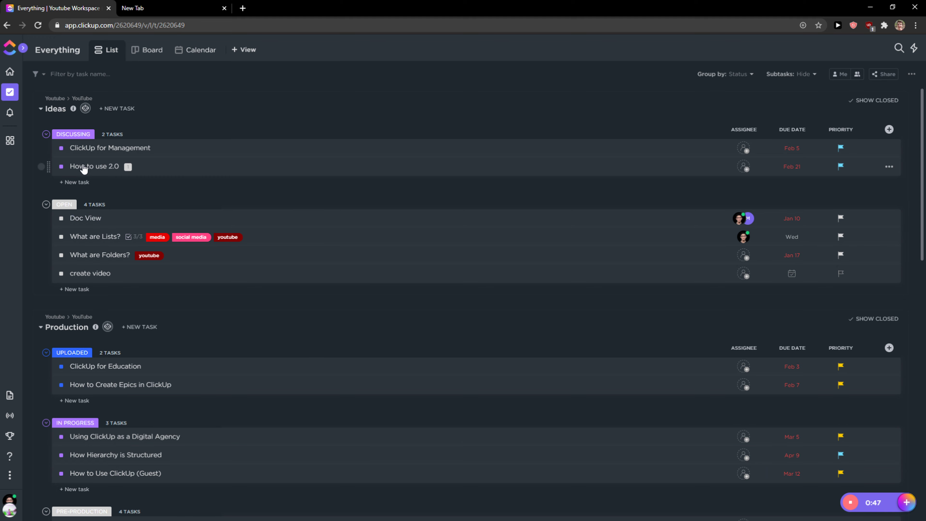
Create a new list named List inside the YouTube folder of the Youtube space
{"action": "mouse_move", "coordinate": [24, 114]}
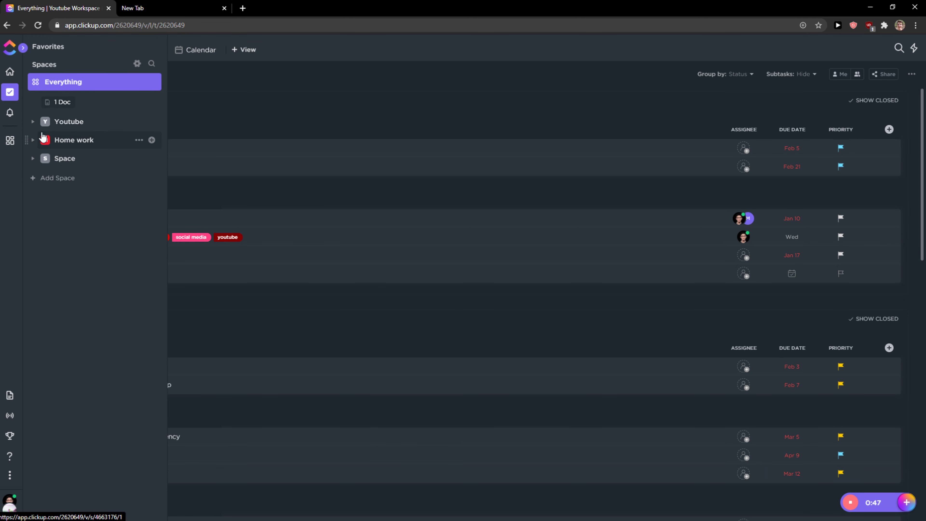
{"action": "left_click", "coordinate": [32, 123]}
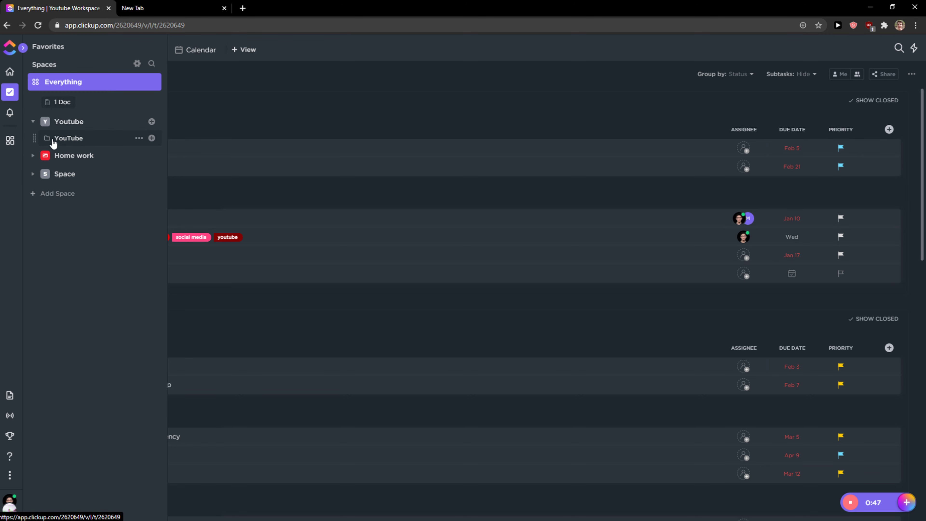
{"action": "left_click", "coordinate": [151, 139]}
{"action": "left_click", "coordinate": [172, 168]}
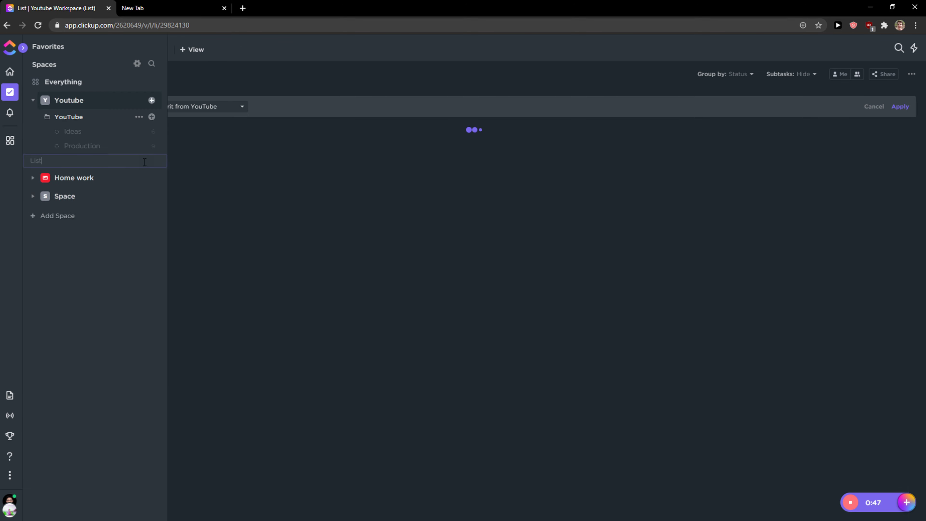
{"action": "left_click", "coordinate": [91, 262]}
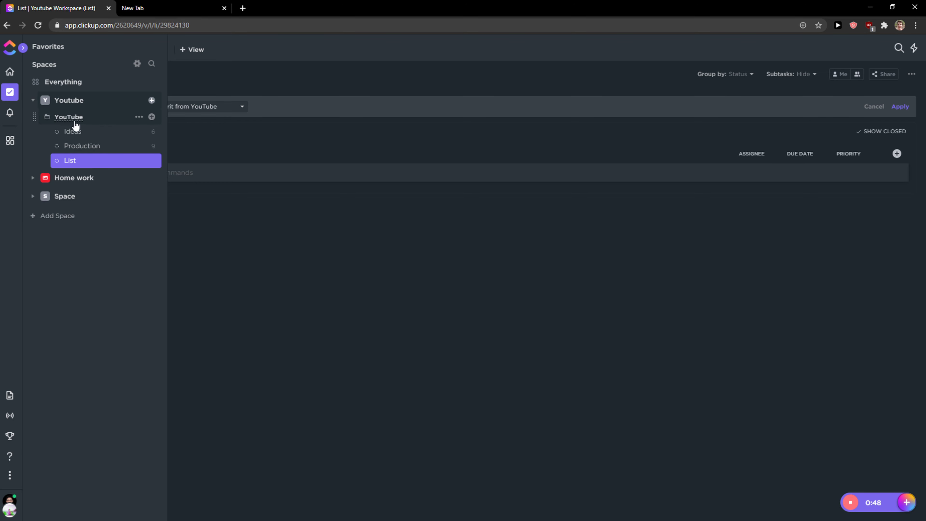
Open the YouTube folder's options menu and close it again
{"action": "left_click", "coordinate": [93, 123]}
{"action": "left_click", "coordinate": [101, 122]}
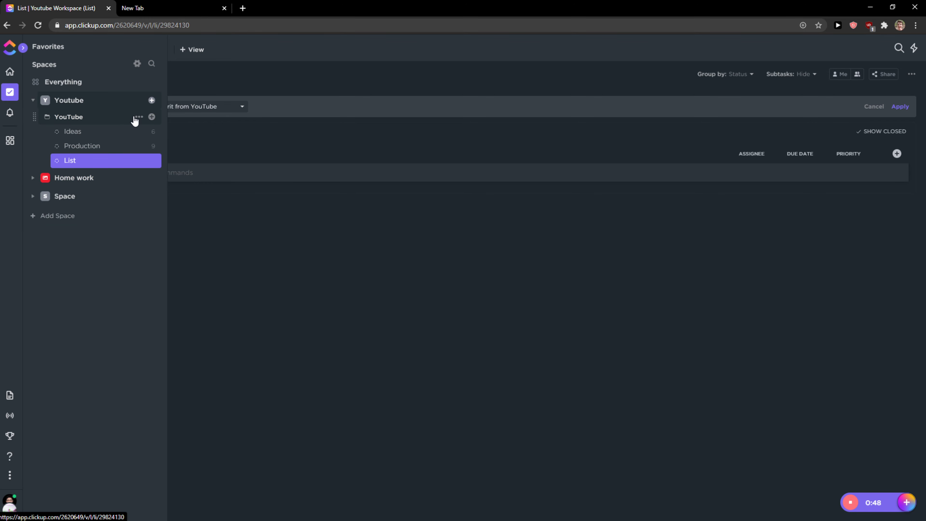
{"action": "left_click", "coordinate": [138, 117]}
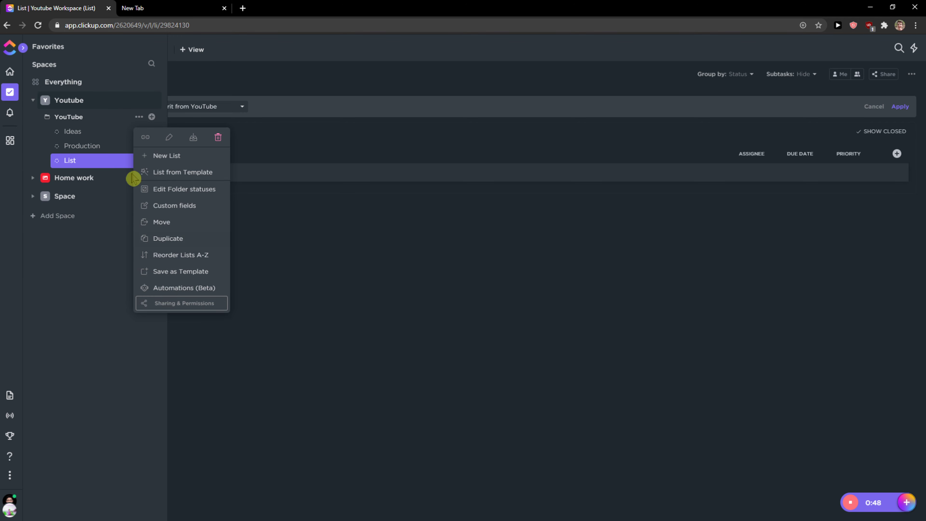
{"action": "left_click", "coordinate": [96, 122]}
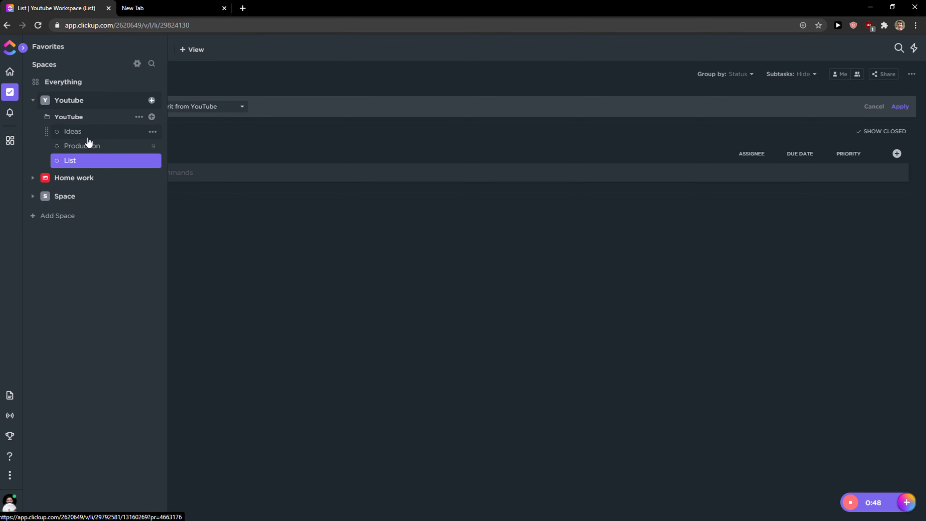
Reorder the folder's lists so Production sits first, above Ideas and List
{"action": "left_click", "coordinate": [99, 145]}
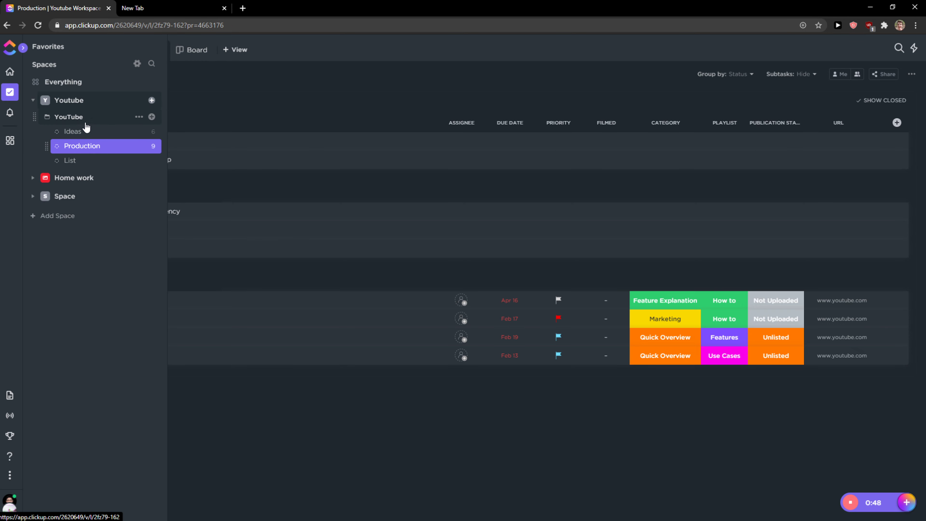
{"action": "left_click_drag", "start_coordinate": [99, 148], "coordinate": [78, 142]}
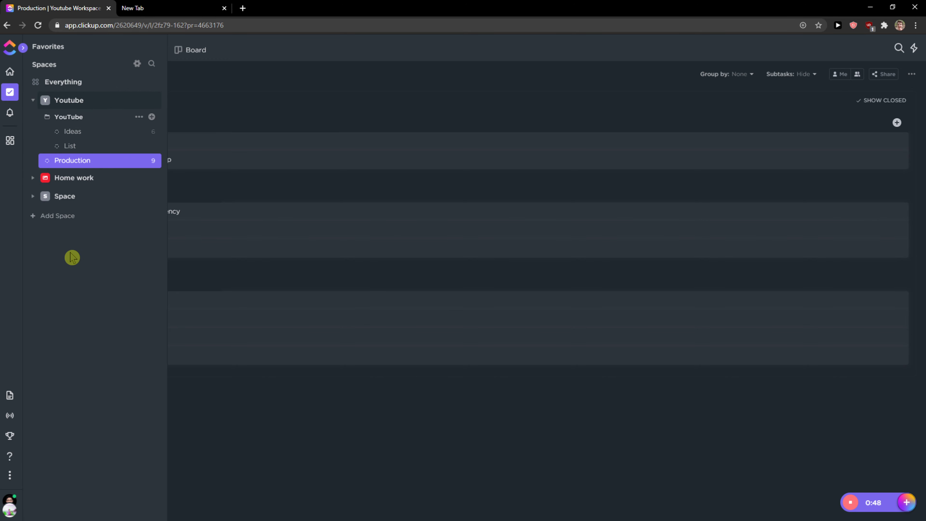
{"action": "left_click_drag", "start_coordinate": [73, 161], "coordinate": [74, 118]}
Open the YouTube folder view and scroll through its Production and Ideas tasks
{"action": "left_click", "coordinate": [71, 119]}
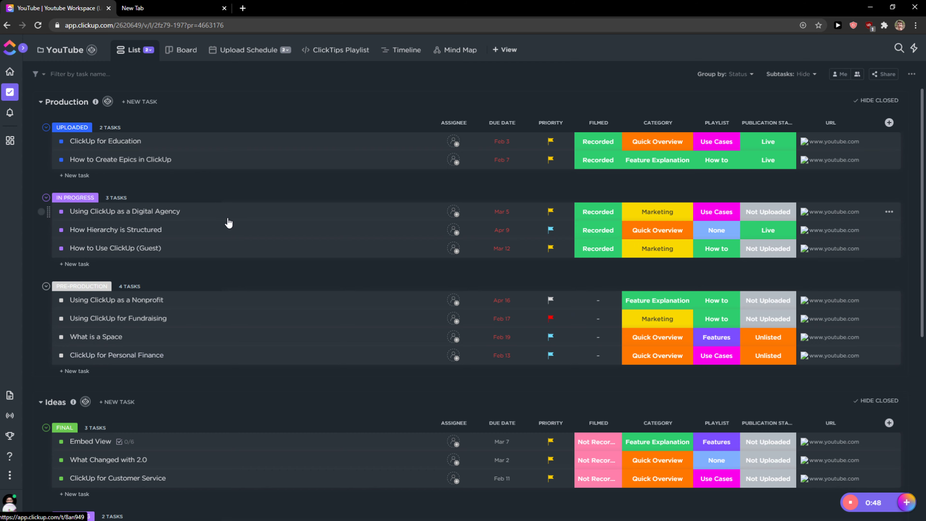
{"action": "scroll", "coordinate": [206, 260], "scroll_direction": "down", "scroll_amount": 6}
{"action": "scroll", "coordinate": [189, 293], "scroll_direction": "up", "scroll_amount": 5}
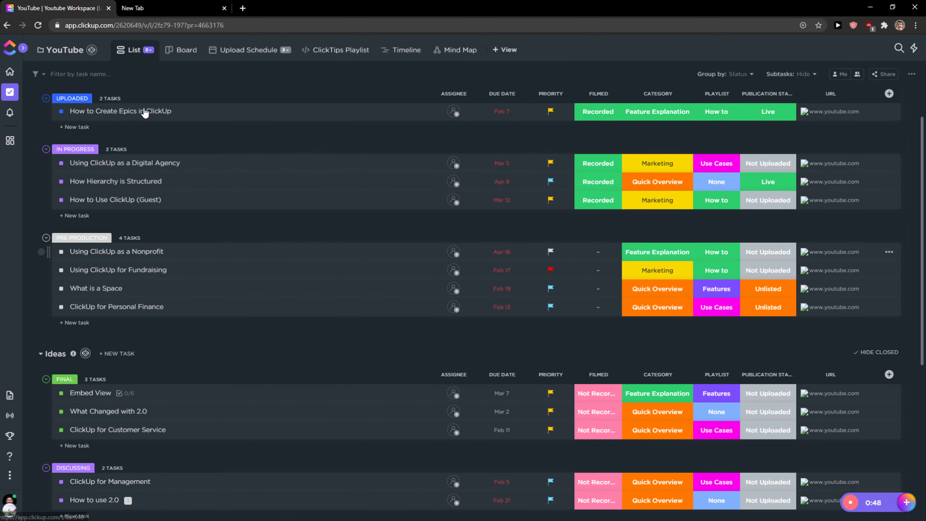
{"action": "mouse_move", "coordinate": [13, 97]}
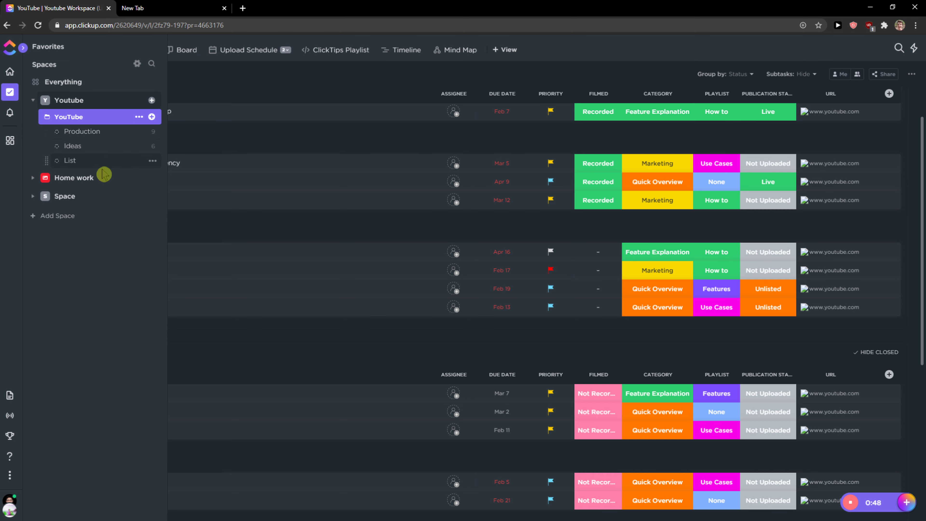
Collapse the YouTube folder's lists and reopen the sidebar
{"action": "left_click", "coordinate": [74, 119]}
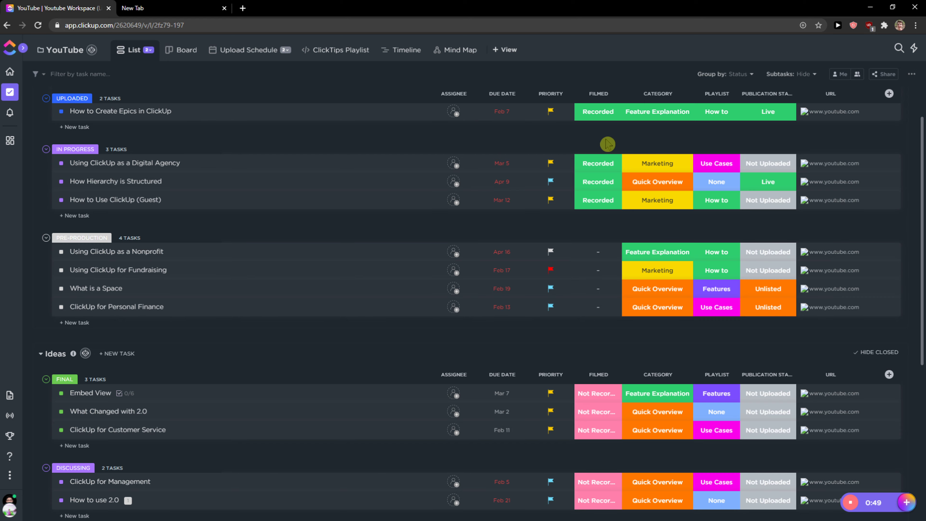
{"action": "left_click", "coordinate": [18, 98]}
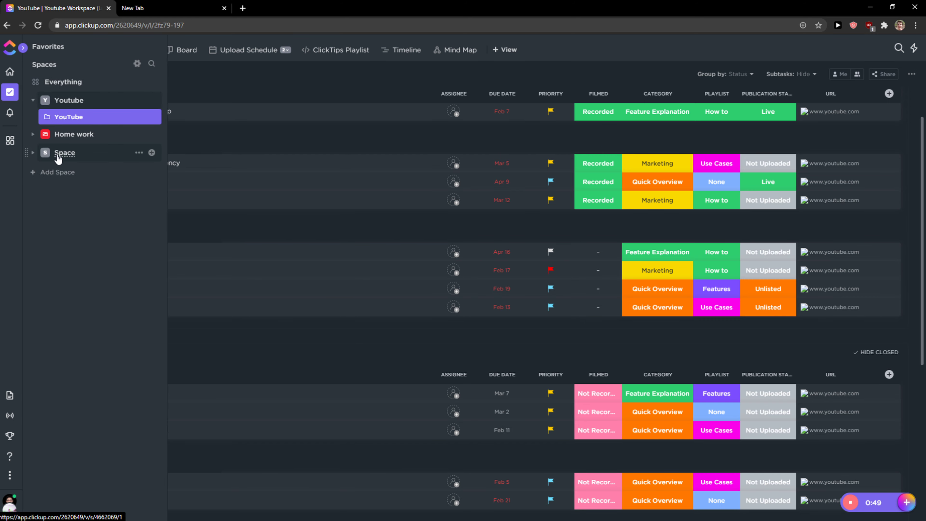
Start adding a new space, check its Templates option and open the guide on saving a space as a template in a new tab
{"action": "left_click", "coordinate": [67, 171]}
{"action": "left_click", "coordinate": [364, 223]}
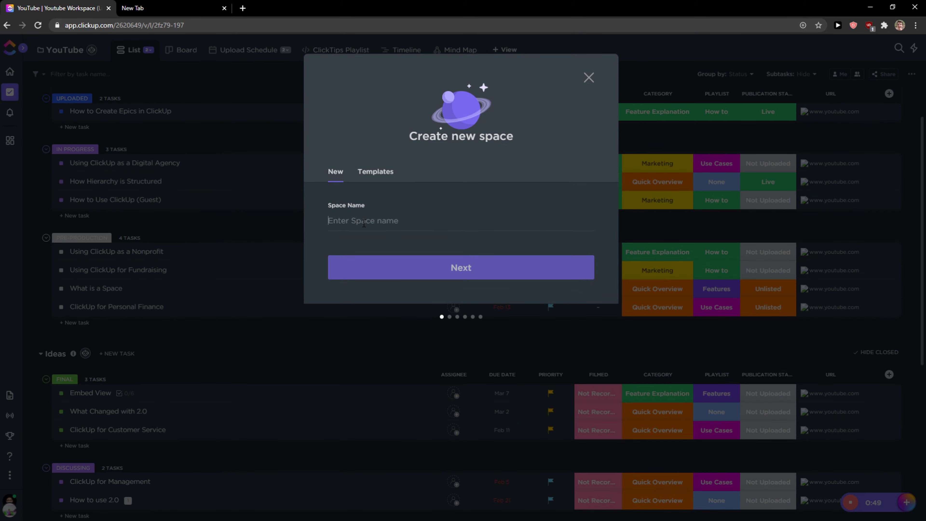
{"action": "left_click", "coordinate": [372, 172]}
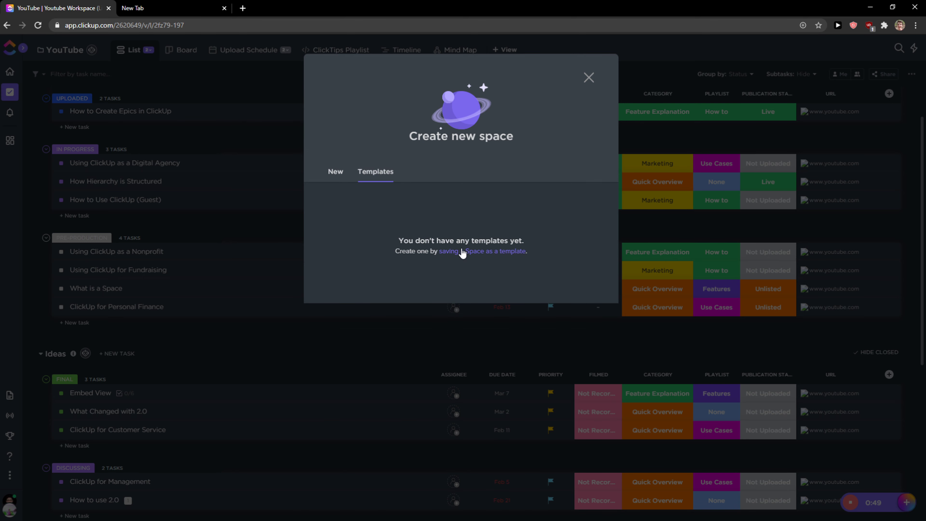
{"action": "left_click", "coordinate": [459, 252]}
{"action": "left_click", "coordinate": [63, 5]}
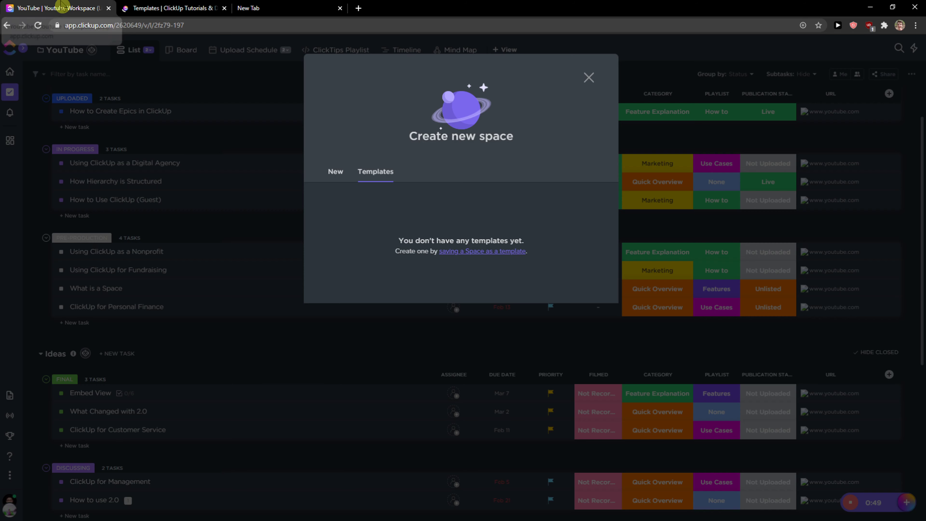
Name the new space Yoga and continue to the next setup page
{"action": "left_click", "coordinate": [336, 172]}
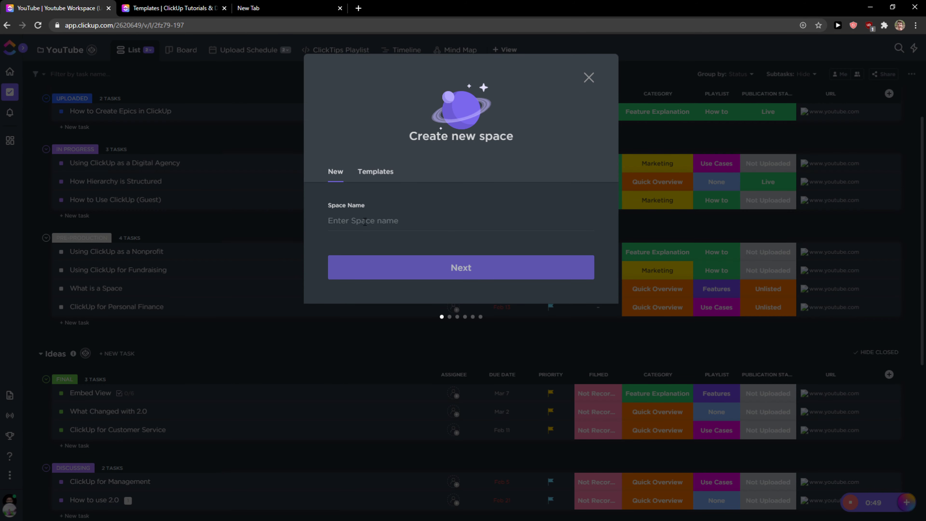
{"action": "type", "text": "T"}
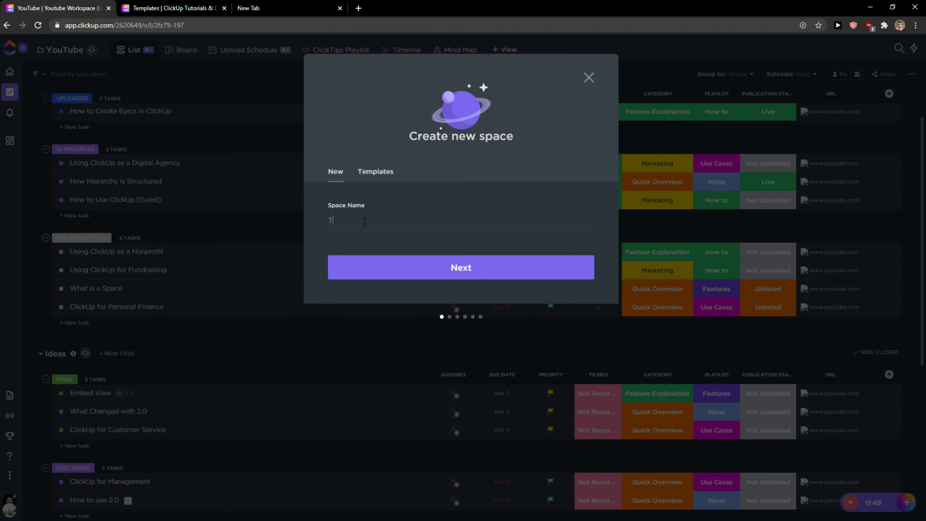
{"action": "type", "text": "utorial"}
{"action": "key", "text": "BackSpace"}
{"action": "key", "text": "BackSpace"}
{"action": "key", "text": "BackSpace"}
{"action": "key", "text": "BackSpace"}
{"action": "key", "text": "BackSpace"}
{"action": "key", "text": "BackSpace"}
{"action": "key", "text": "BackSpace"}
{"action": "key", "text": "BackSpace"}
{"action": "type", "text": "Yoga"}
{"action": "left_click", "coordinate": [415, 268]}
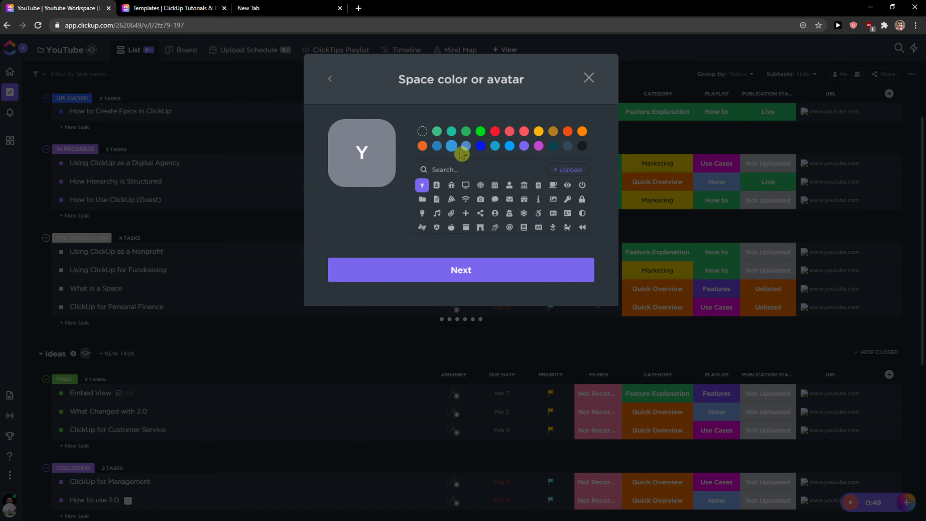
Give the space a green colour with the person avatar icon and continue
{"action": "left_click", "coordinate": [494, 131]}
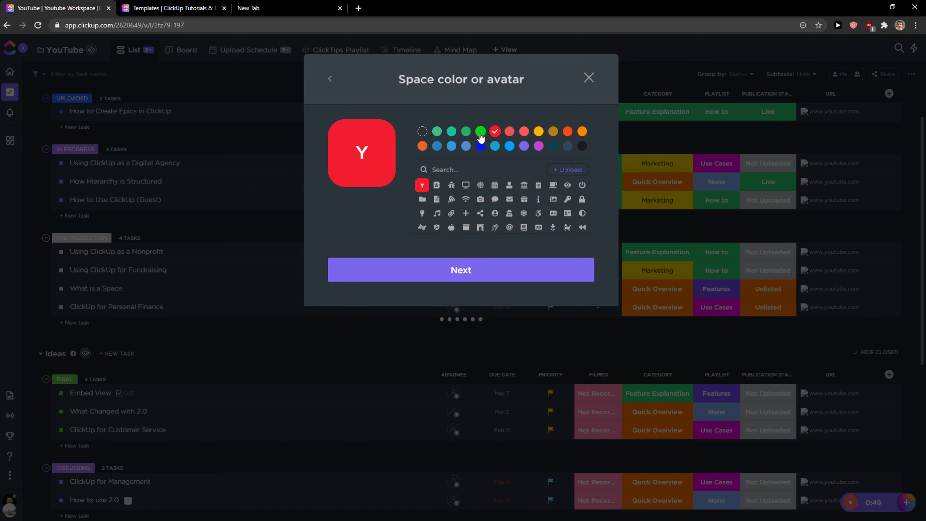
{"action": "left_click", "coordinate": [480, 131]}
{"action": "scroll", "coordinate": [510, 219], "scroll_direction": "down", "scroll_amount": 2}
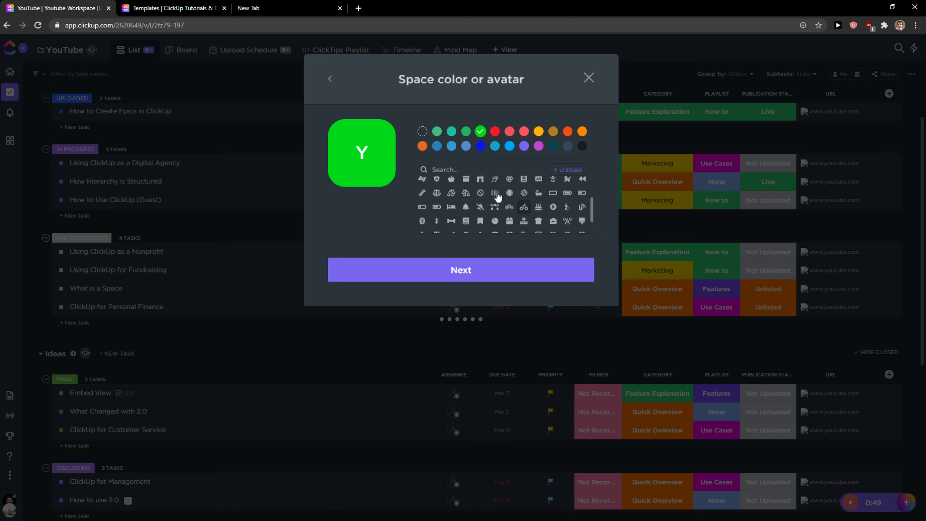
{"action": "scroll", "coordinate": [498, 197], "scroll_direction": "up", "scroll_amount": 2}
{"action": "left_click", "coordinate": [495, 214]}
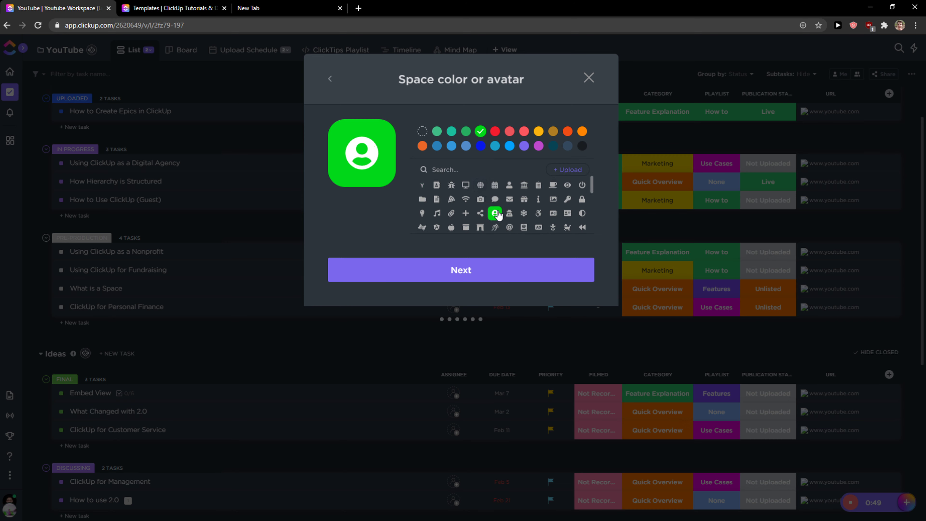
{"action": "scroll", "coordinate": [498, 215], "scroll_direction": "down", "scroll_amount": 6}
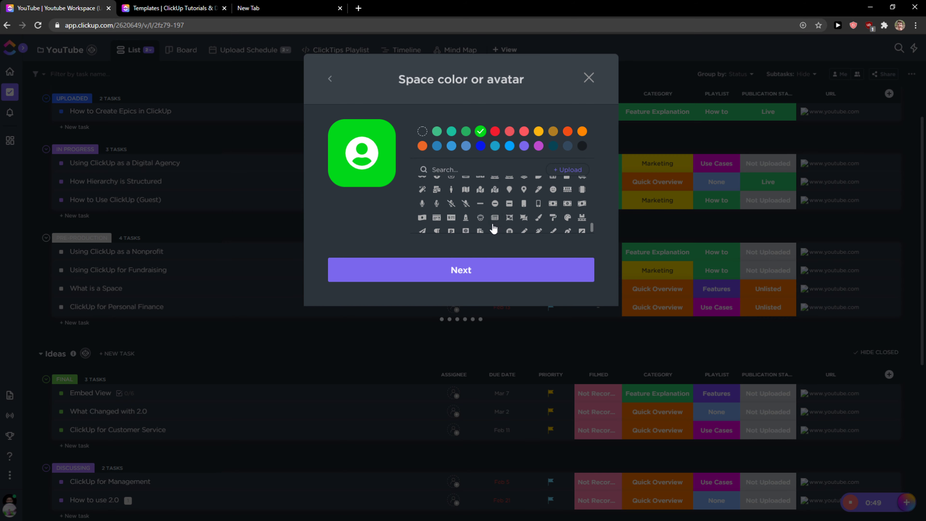
{"action": "scroll", "coordinate": [486, 213], "scroll_direction": "down", "scroll_amount": 2}
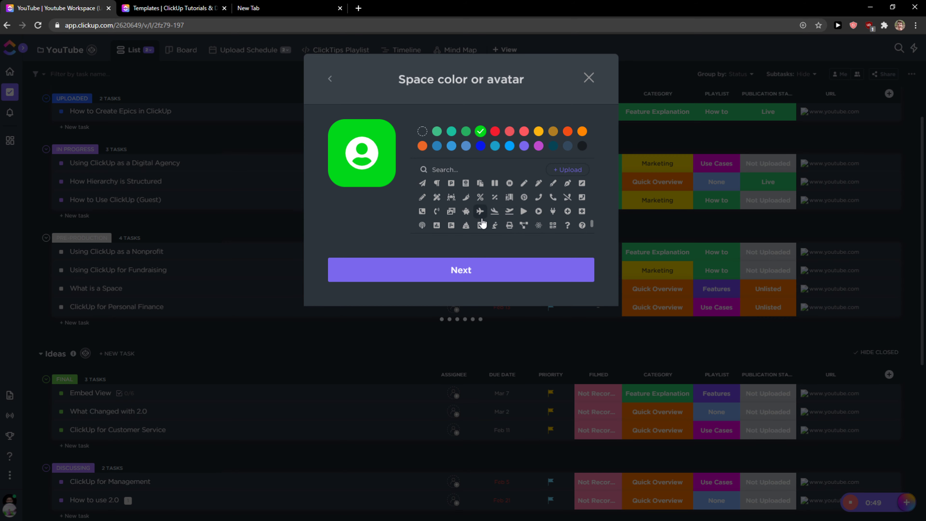
{"action": "left_click", "coordinate": [453, 281]}
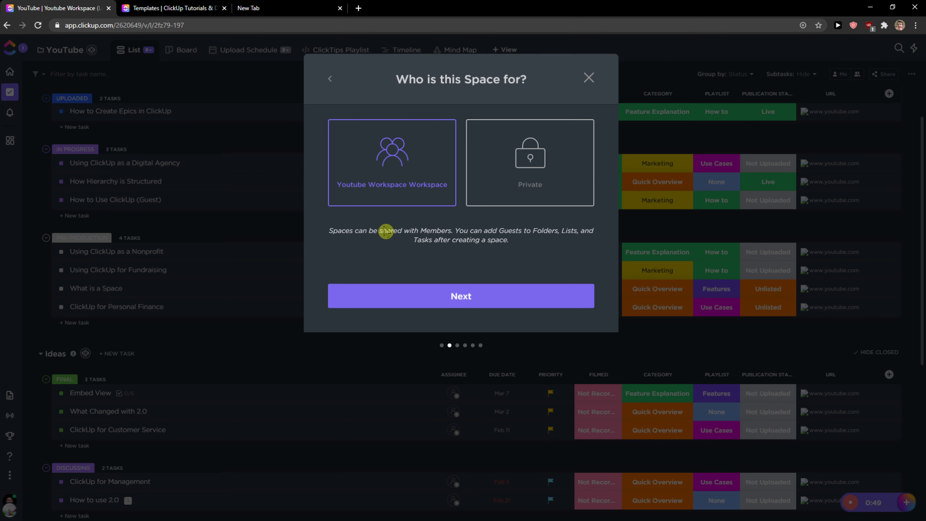
Keep the space shared with the whole Youtube Workspace Workspace instead of private and continue
{"action": "mouse_move", "coordinate": [349, 230]}
{"action": "left_mouse_down"}
{"action": "mouse_move", "coordinate": [543, 254]}
{"action": "mouse_move", "coordinate": [338, 231]}
{"action": "left_mouse_up"}
{"action": "left_click_drag", "start_coordinate": [415, 295], "coordinate": [272, 139]}
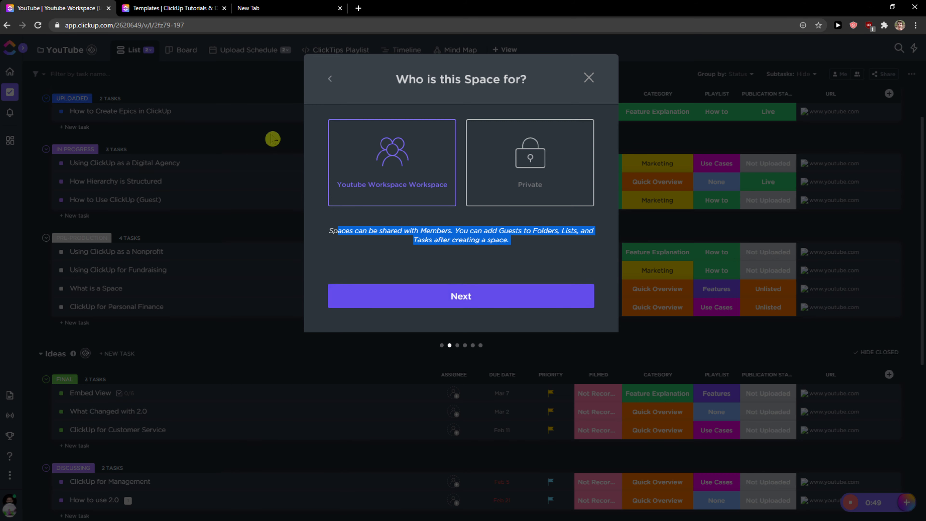
{"action": "left_click", "coordinate": [498, 188]}
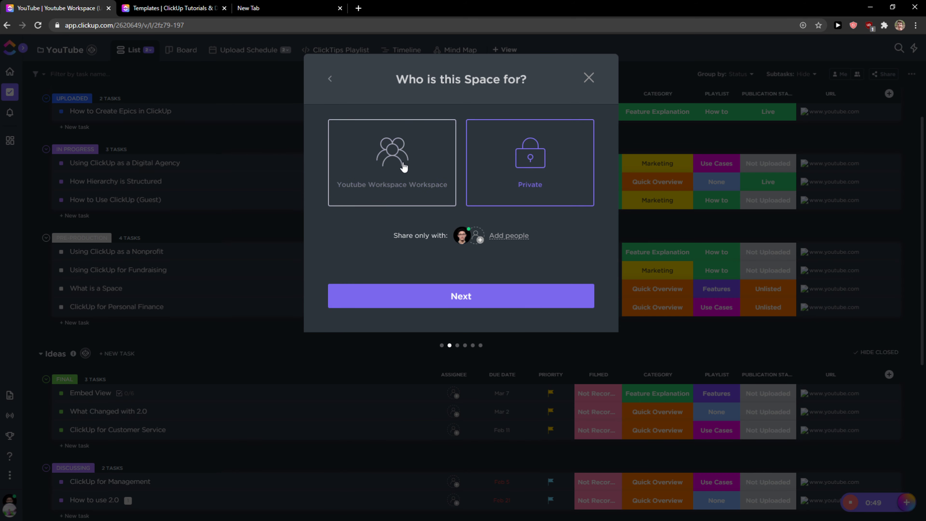
{"action": "left_click", "coordinate": [403, 169]}
{"action": "left_click", "coordinate": [453, 297]}
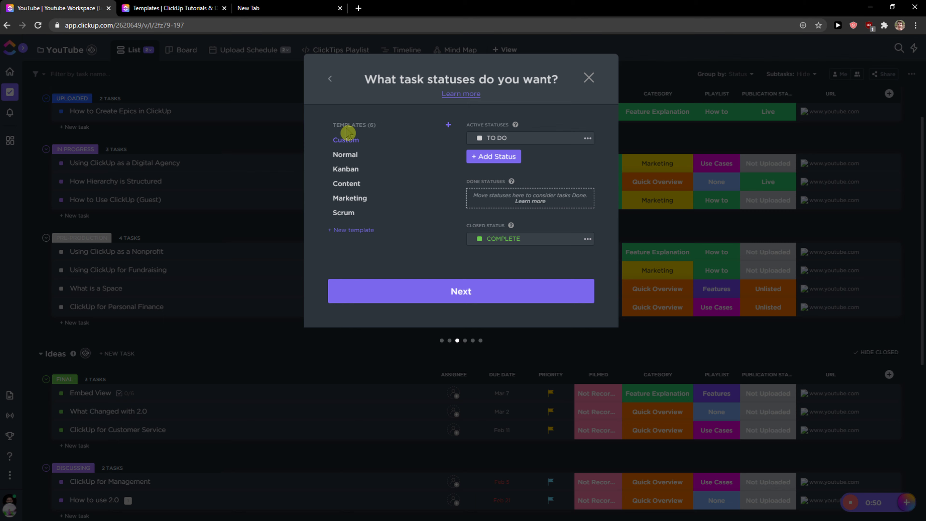
Browse the Normal, Kanban, Content, Marketing and Scrum status templates before returning to Custom
{"action": "left_click", "coordinate": [345, 154]}
{"action": "left_click", "coordinate": [346, 174]}
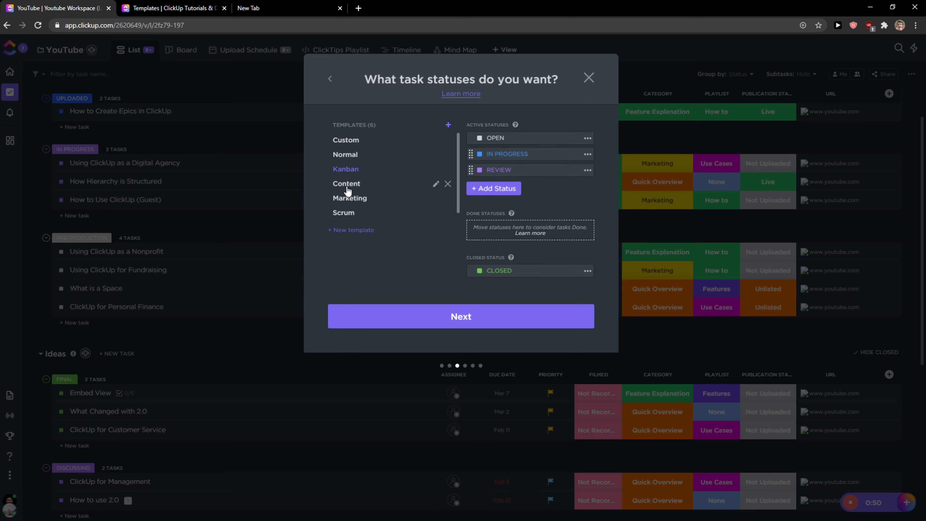
{"action": "left_click", "coordinate": [346, 184]}
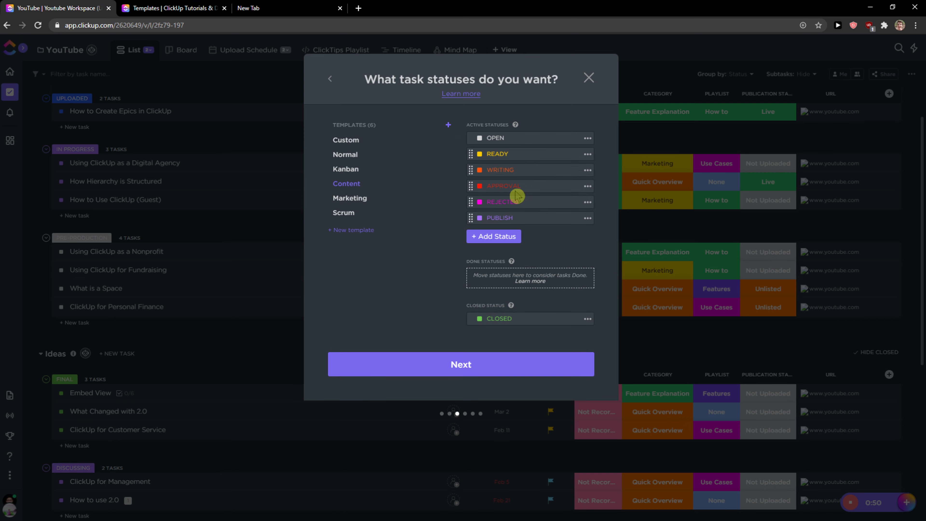
{"action": "left_click", "coordinate": [348, 200]}
{"action": "left_click", "coordinate": [352, 214]}
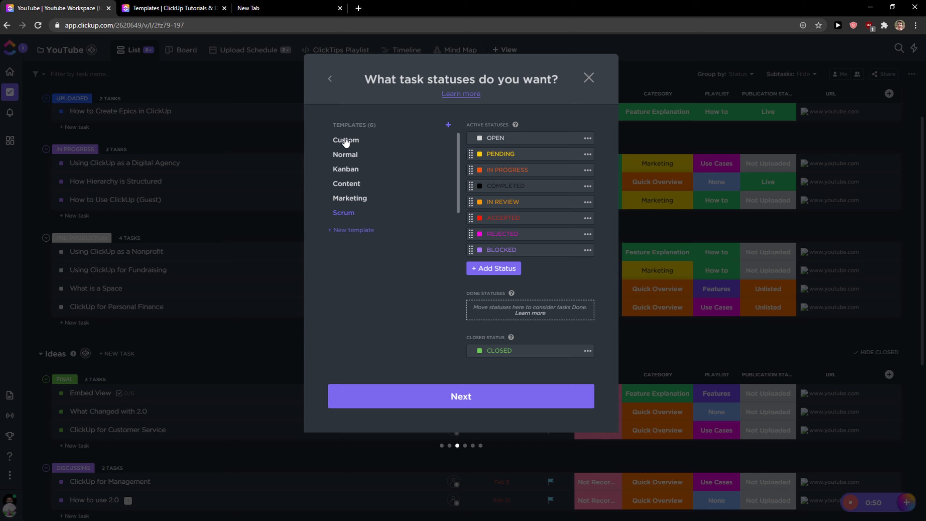
{"action": "left_click", "coordinate": [344, 140]}
Add a yellow DONE status and move it into the done statuses group
{"action": "left_click", "coordinate": [484, 157]}
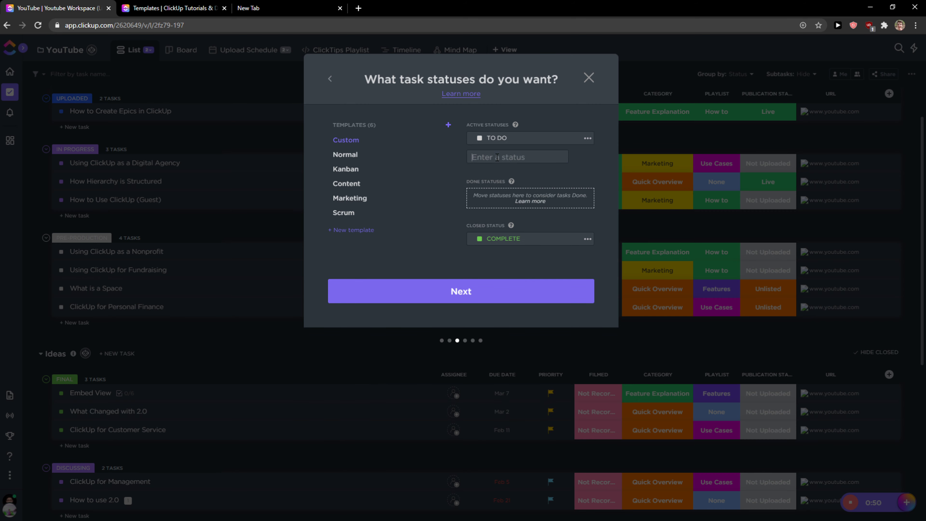
{"action": "type", "text": "DONE"}
{"action": "key", "text": "Return"}
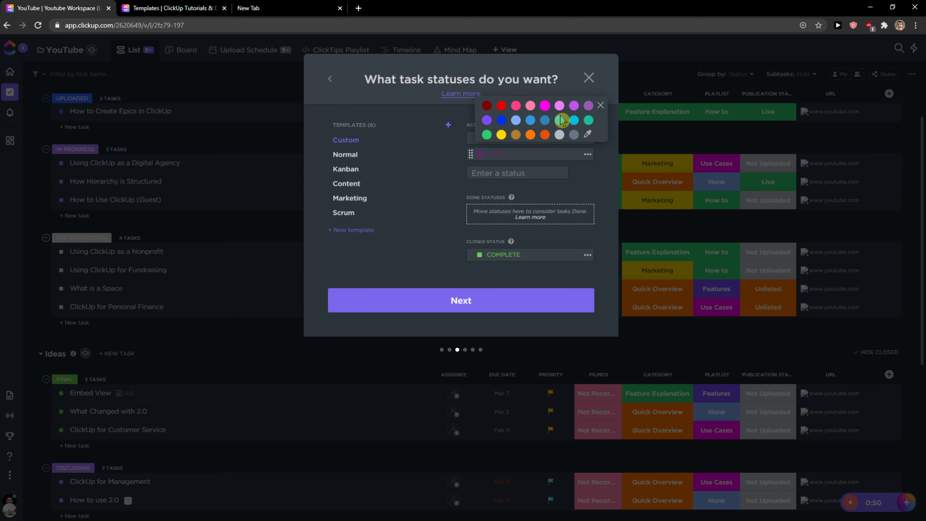
{"action": "left_click", "coordinate": [501, 135]}
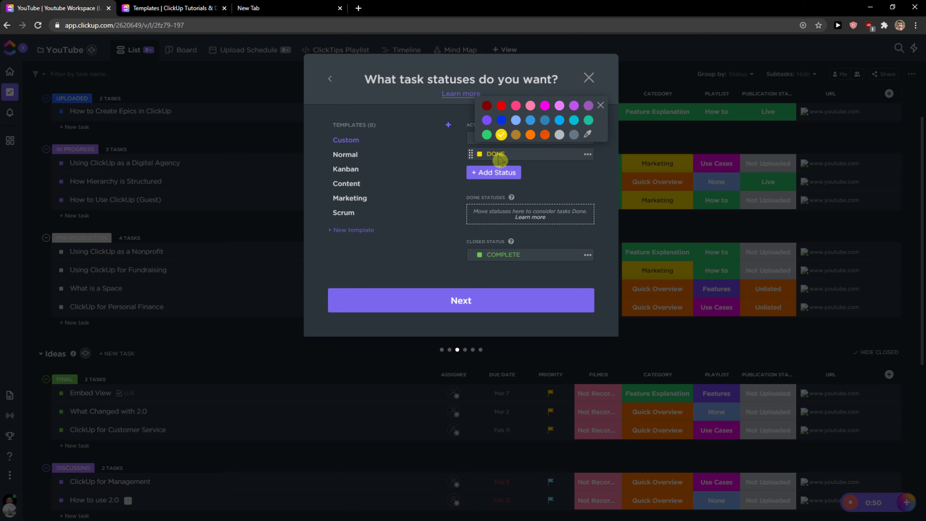
{"action": "left_click_drag", "start_coordinate": [470, 156], "coordinate": [480, 202]}
Add an orange IN PROGRESS active status
{"action": "left_click", "coordinate": [478, 155]}
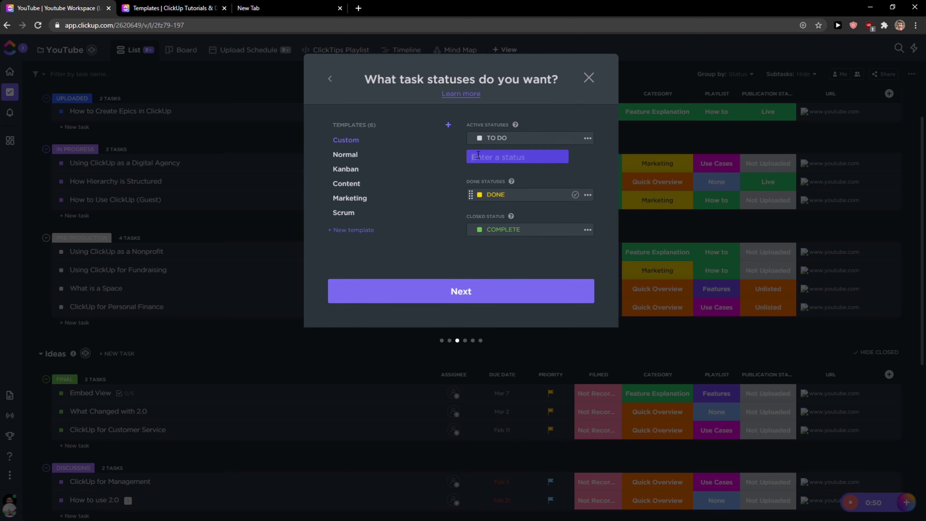
{"action": "type", "text": "IN PRO"}
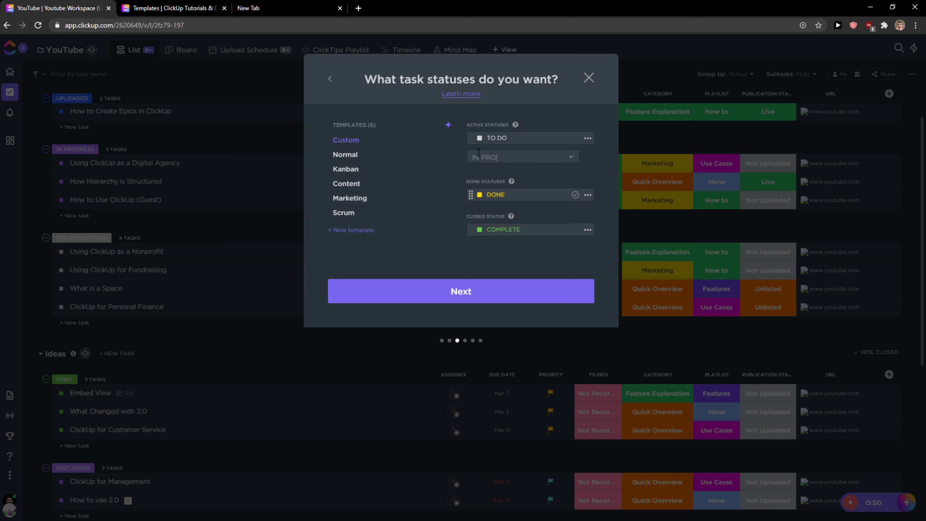
{"action": "type", "text": "GRESS"}
{"action": "key", "text": "Return"}
{"action": "left_click", "coordinate": [480, 154]}
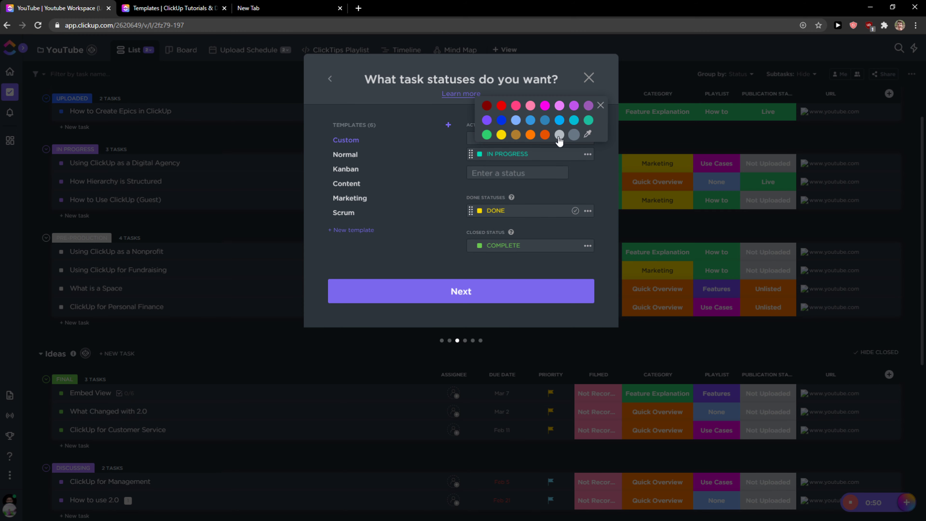
{"action": "left_click", "coordinate": [545, 134]}
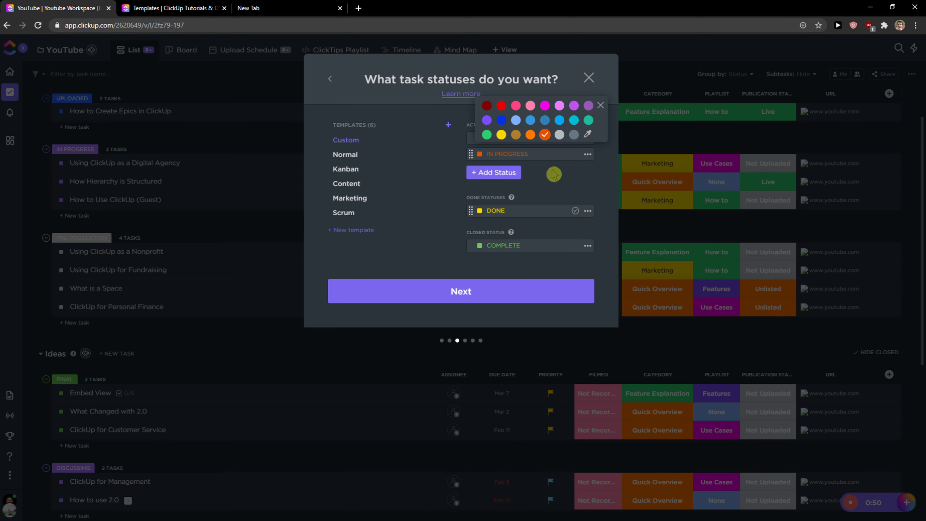
Add a red STOPPED active status and continue to the ClickApps page
{"action": "left_click", "coordinate": [502, 172]}
{"action": "type", "text": "STOPPED"}
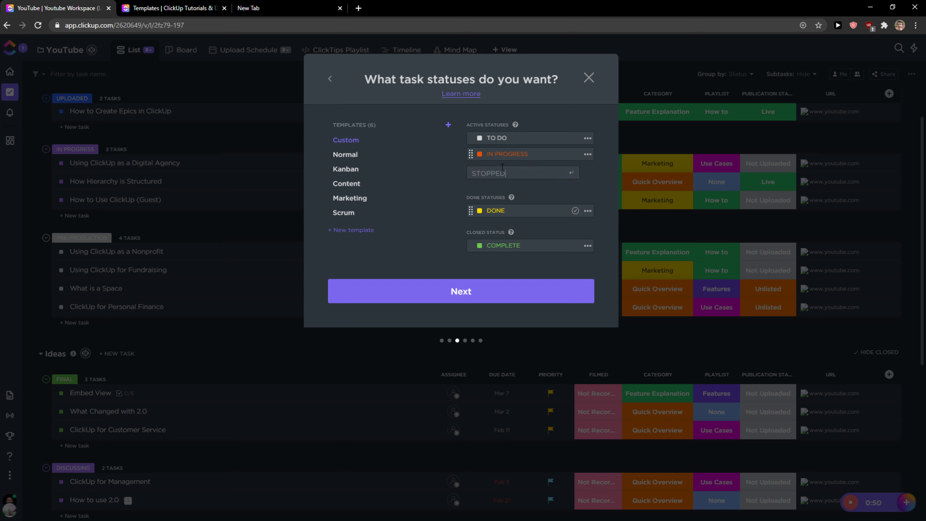
{"action": "key", "text": "Return"}
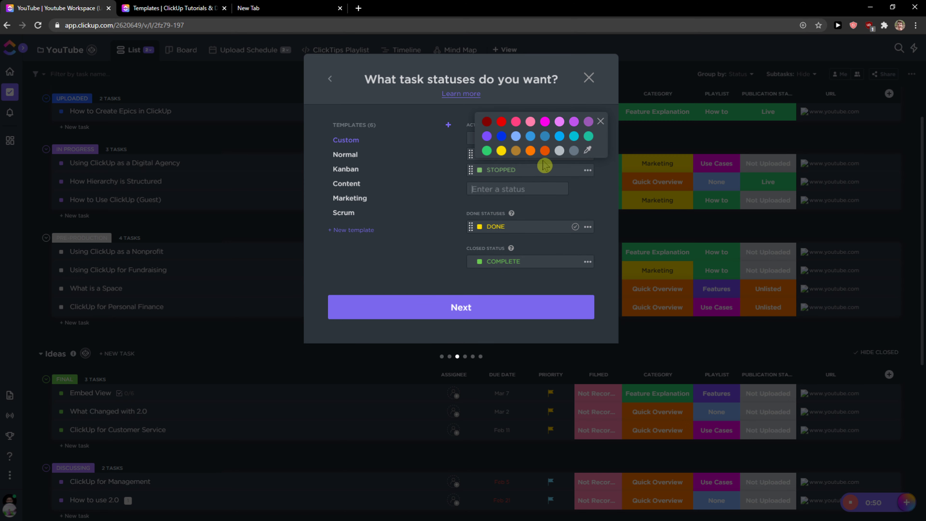
{"action": "left_click", "coordinate": [500, 121]}
{"action": "left_click", "coordinate": [456, 192]}
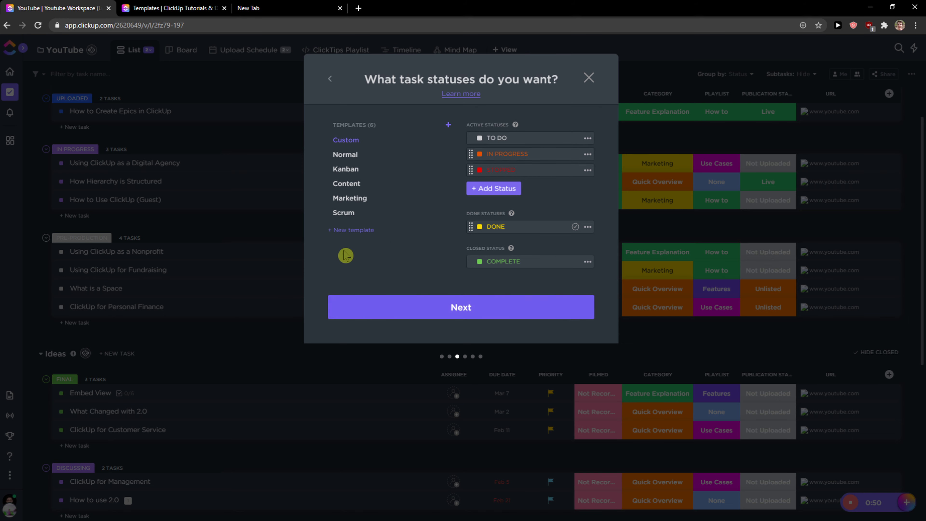
{"action": "left_click", "coordinate": [428, 307]}
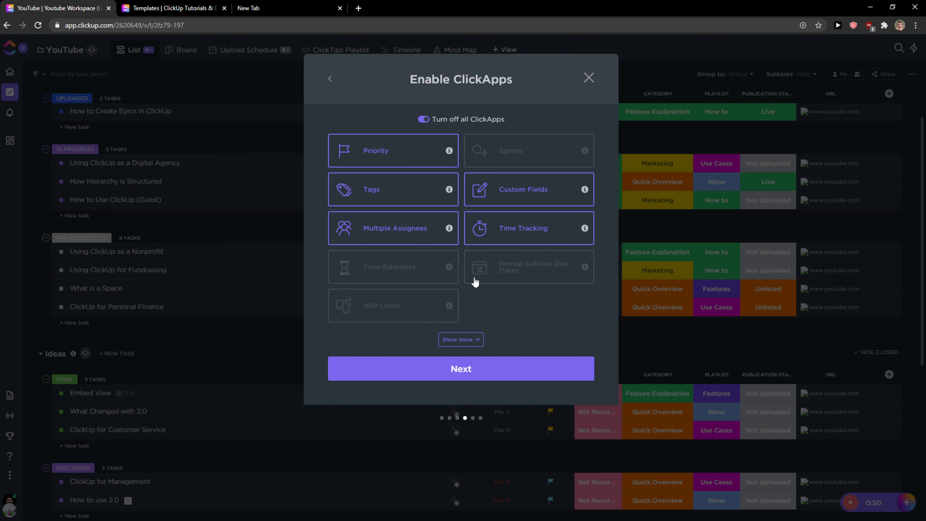
Show more ClickApps, toggle Sprints on and off again, and enable Time Estimates
{"action": "left_click", "coordinate": [445, 343]}
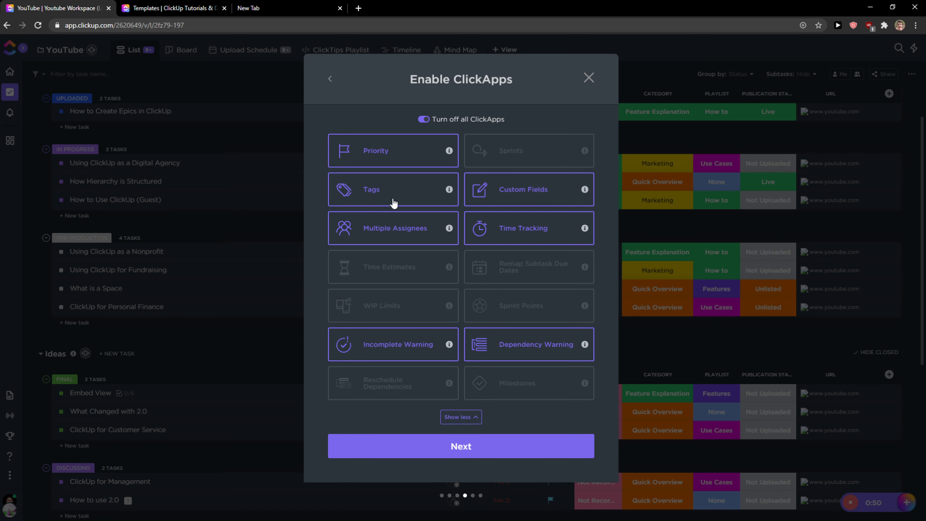
{"action": "left_click", "coordinate": [510, 162]}
{"action": "mouse_move", "coordinate": [590, 152]}
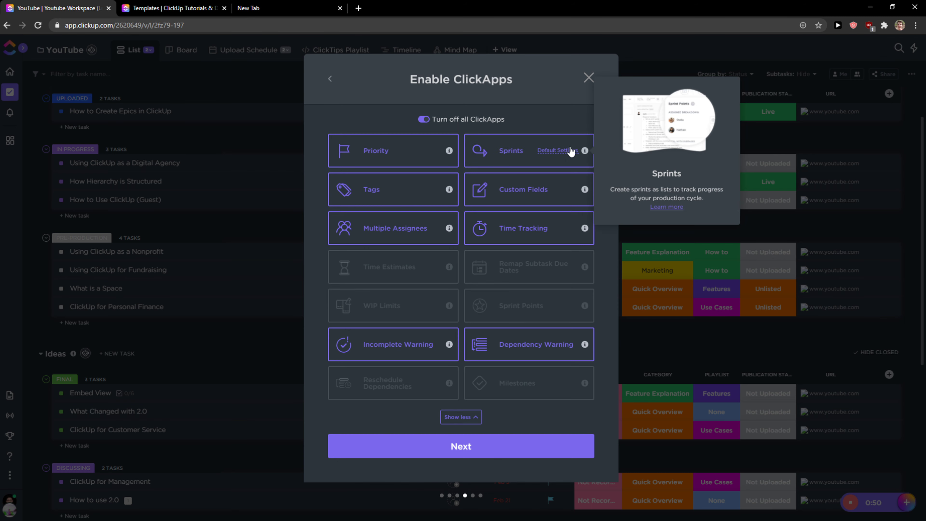
{"action": "left_click", "coordinate": [508, 153]}
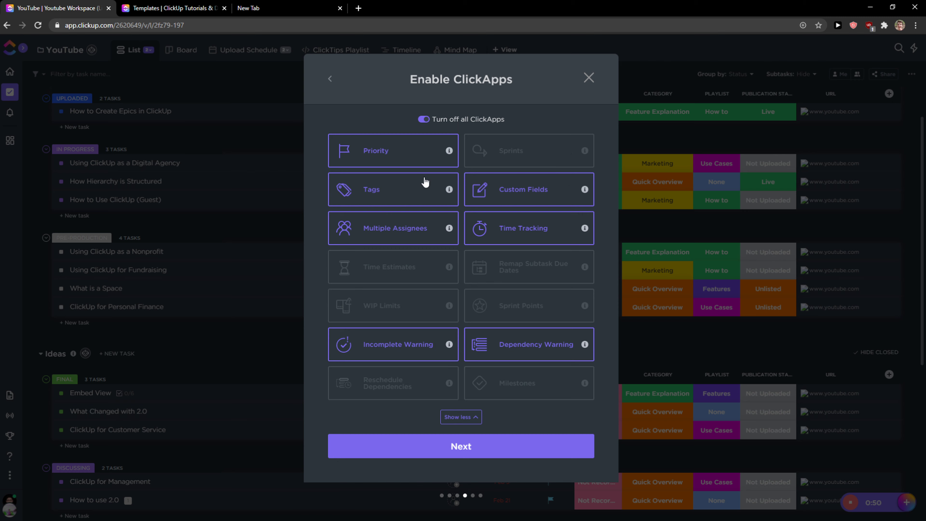
{"action": "left_click", "coordinate": [396, 278]}
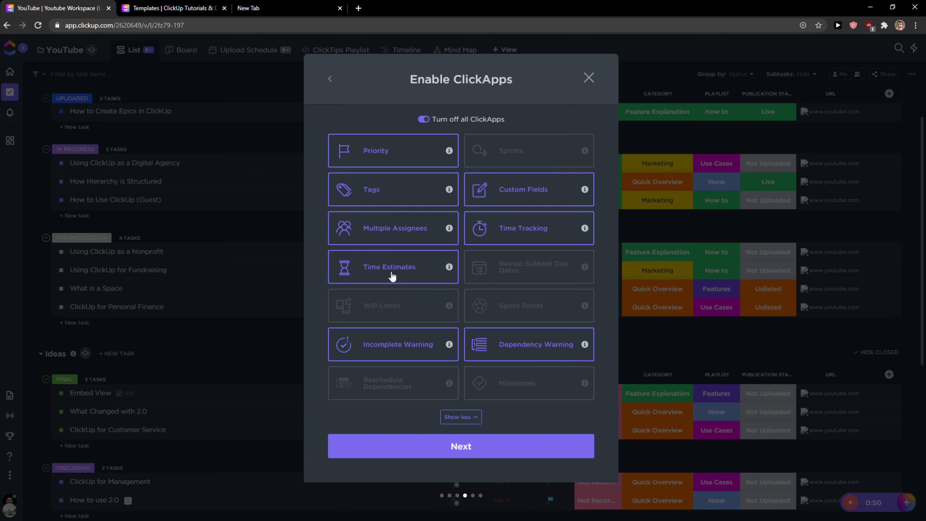
Enable the Milestones ClickApp and continue to the default view settings
{"action": "mouse_move", "coordinate": [451, 266]}
{"action": "left_click", "coordinate": [528, 399]}
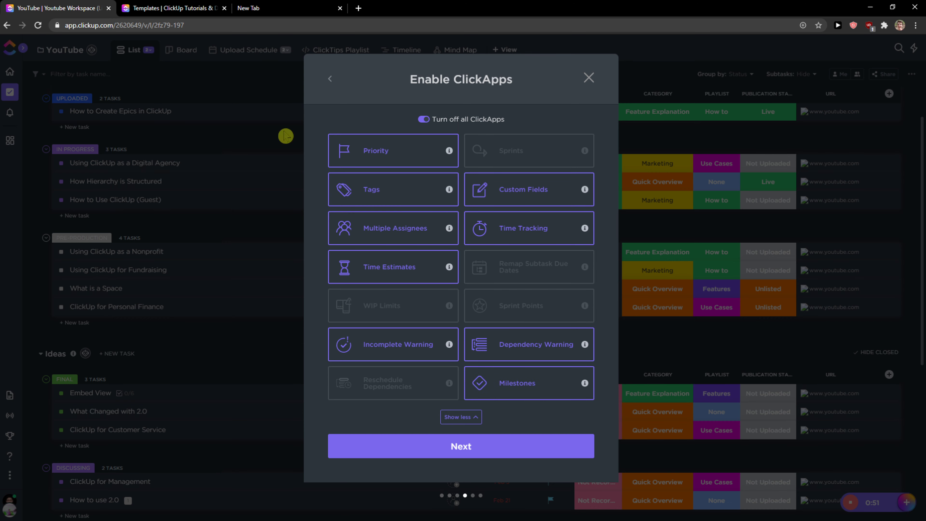
{"action": "left_click", "coordinate": [435, 442]}
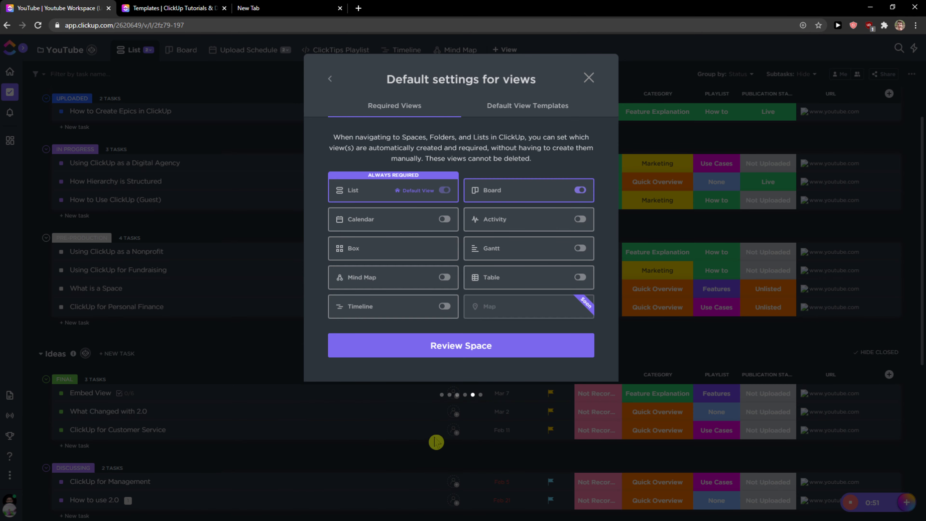
Set Activity and Table alongside List and Board as required views, then review and create the Yoga space
{"action": "left_click_drag", "start_coordinate": [386, 77], "coordinate": [536, 96]}
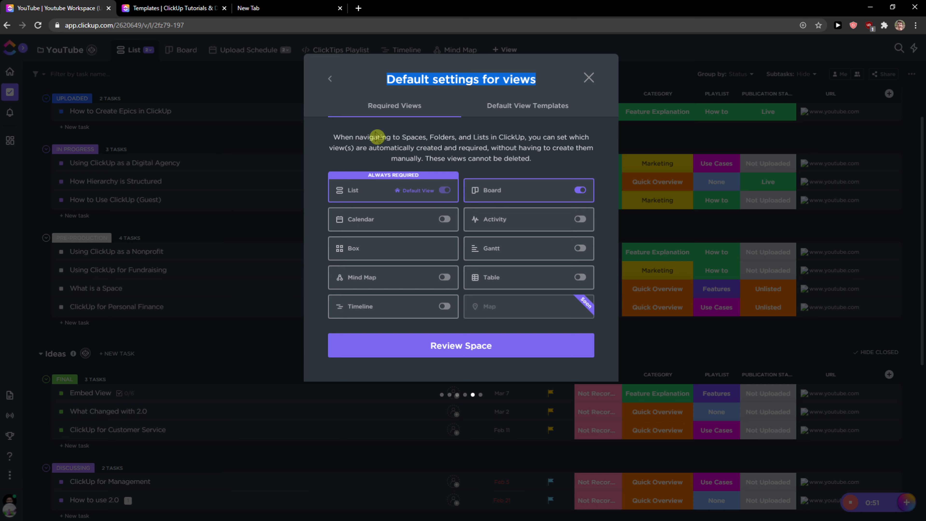
{"action": "left_click_drag", "start_coordinate": [377, 137], "coordinate": [542, 169]}
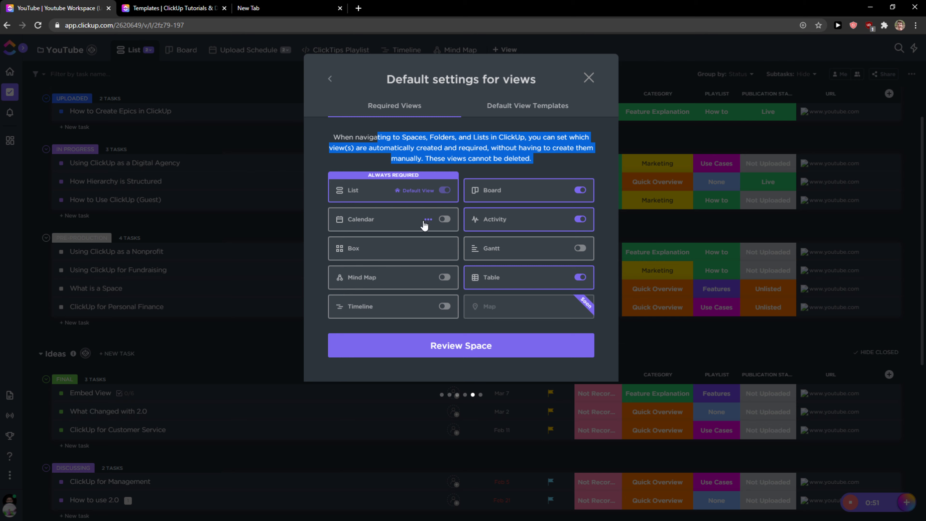
{"action": "left_click", "coordinate": [441, 349]}
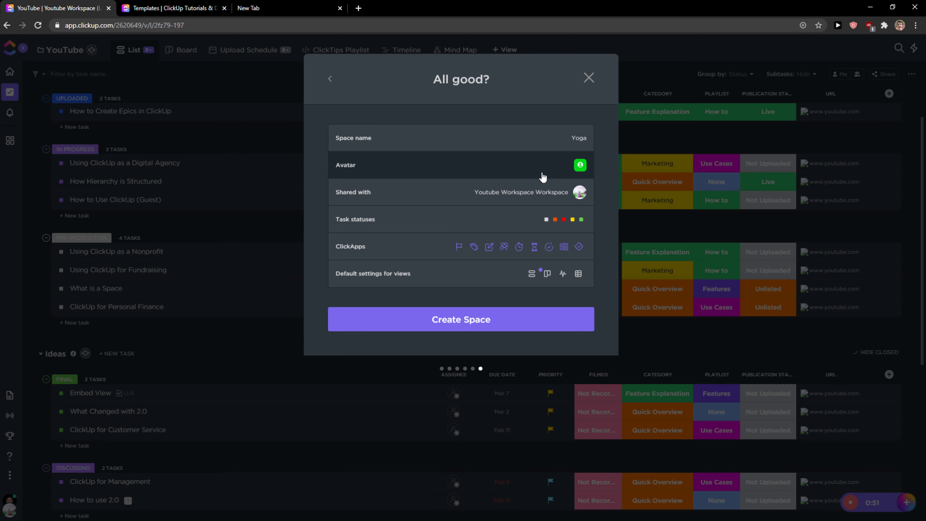
{"action": "left_click", "coordinate": [484, 325]}
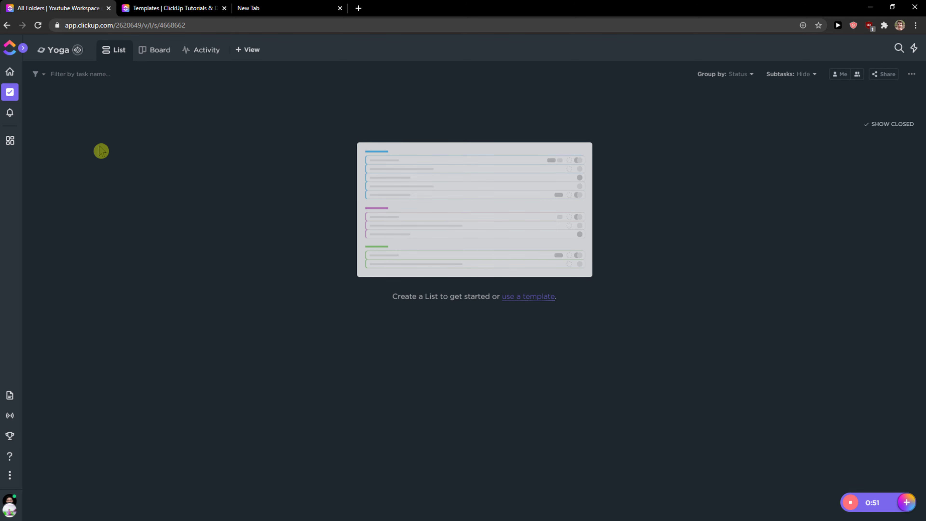
Browse the folder templates such as Task Management, Sprints and backlogs and Bug queues, then close the Create Folder dialog
{"action": "mouse_move", "coordinate": [10, 91]}
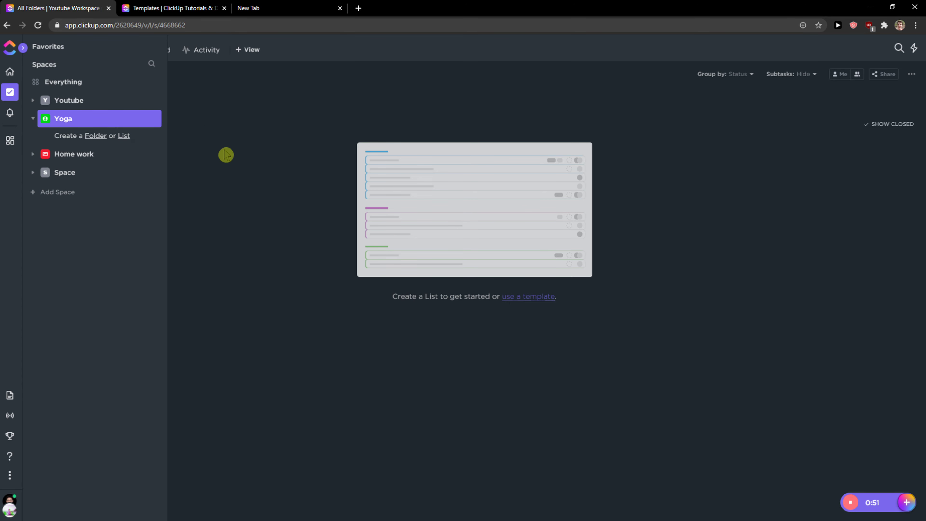
{"action": "left_click", "coordinate": [512, 302]}
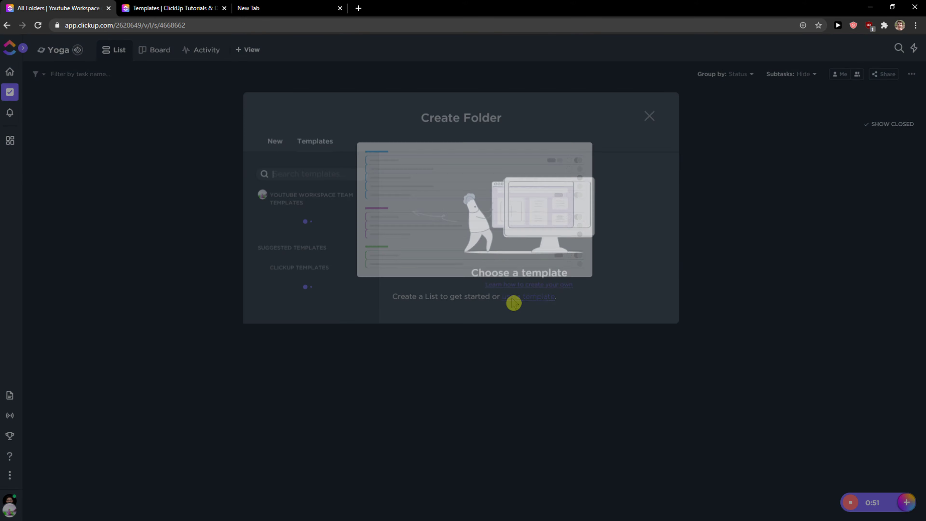
{"action": "left_click", "coordinate": [317, 237]}
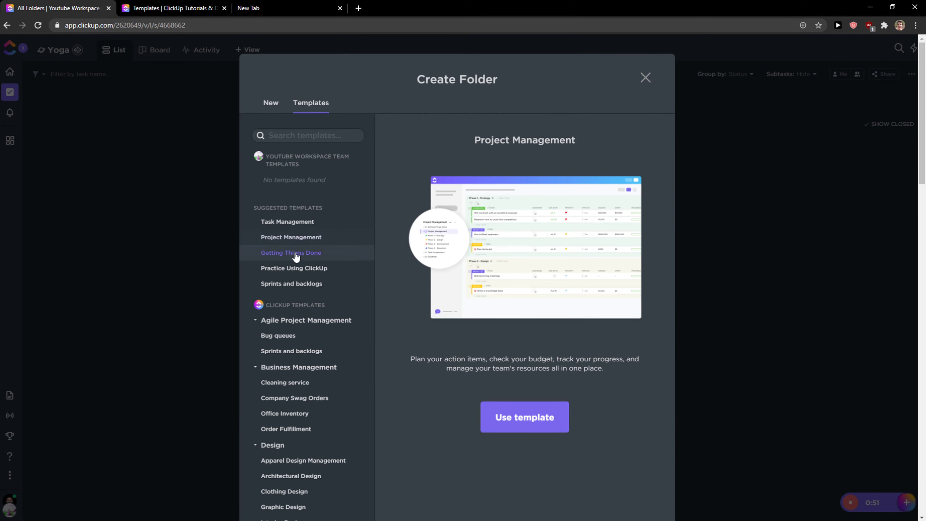
{"action": "scroll", "coordinate": [295, 256], "scroll_direction": "down", "scroll_amount": 3}
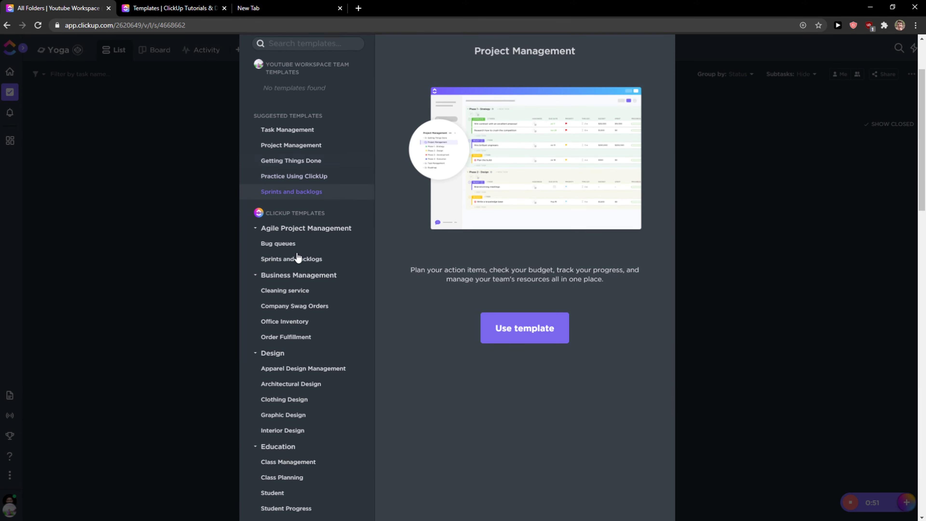
{"action": "left_click", "coordinate": [291, 186]}
{"action": "left_click", "coordinate": [279, 143]}
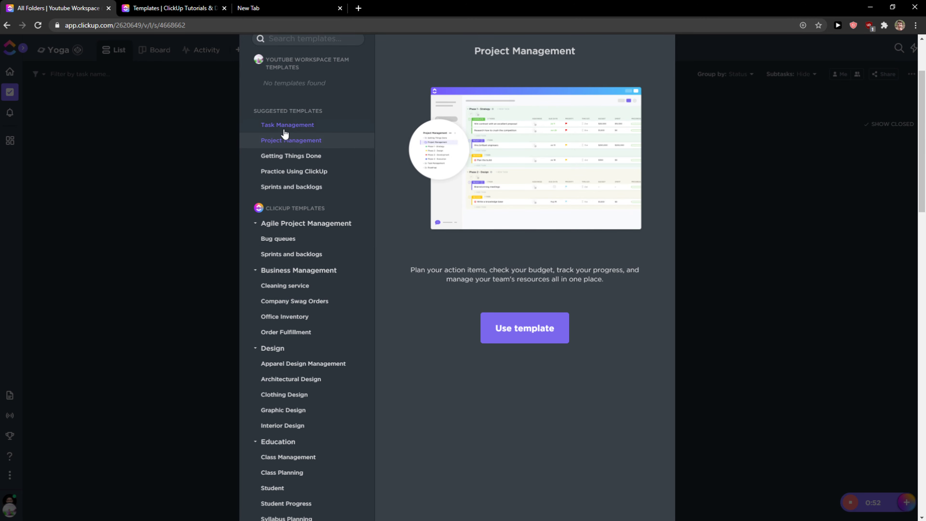
{"action": "left_click", "coordinate": [286, 126]}
{"action": "left_click", "coordinate": [316, 238]}
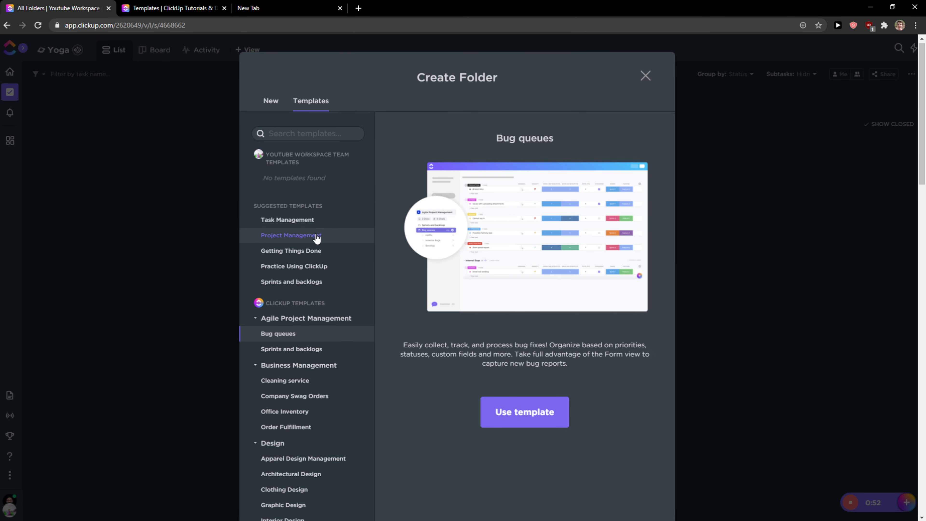
{"action": "scroll", "coordinate": [296, 269], "scroll_direction": "down", "scroll_amount": 5}
{"action": "scroll", "coordinate": [297, 278], "scroll_direction": "down", "scroll_amount": 8}
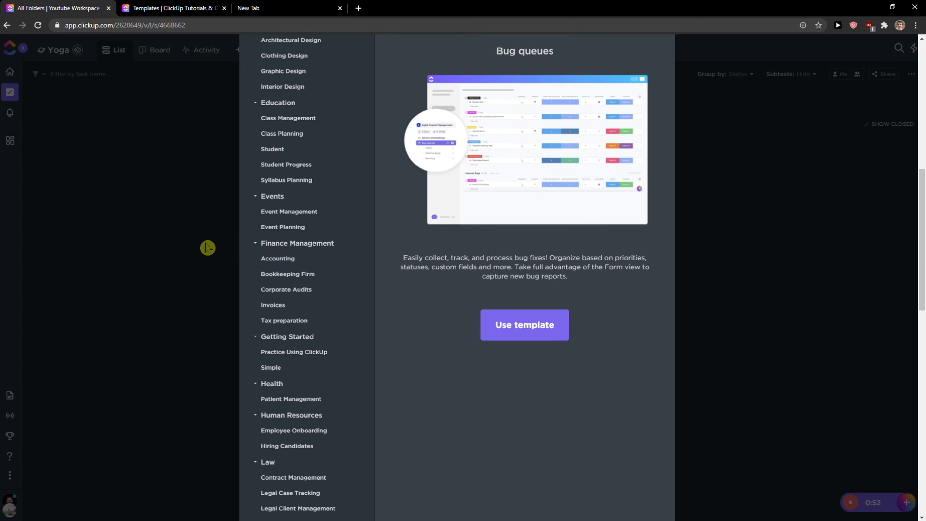
{"action": "scroll", "coordinate": [207, 240], "scroll_direction": "up", "scroll_amount": 12}
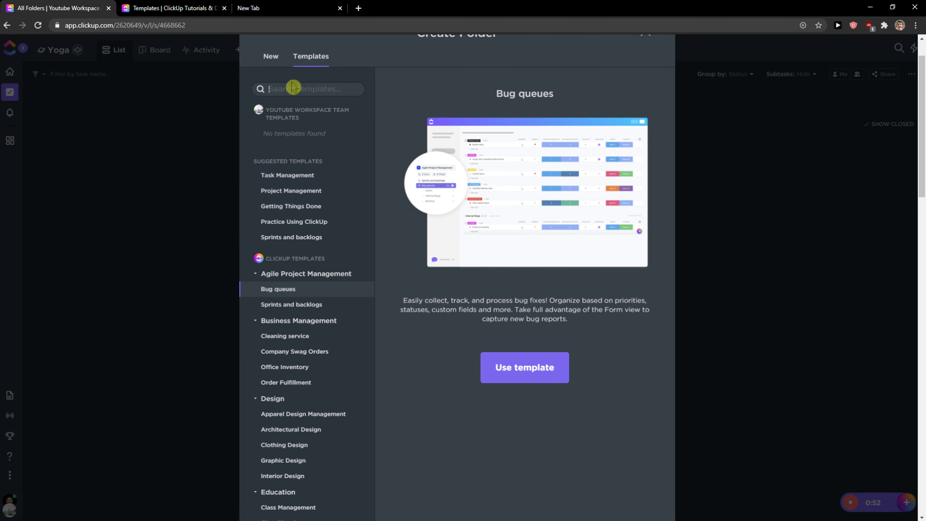
{"action": "left_click", "coordinate": [277, 62]}
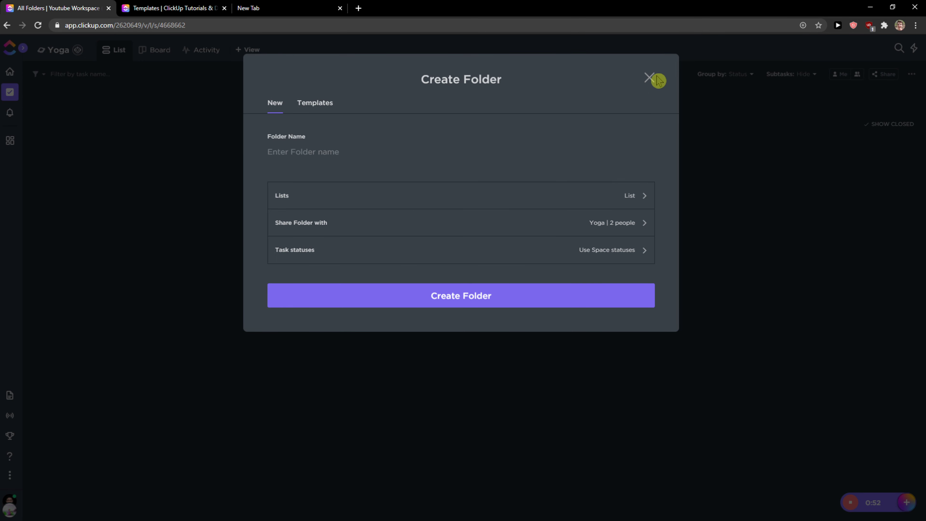
{"action": "left_click", "coordinate": [649, 79]}
Create a folder named "Yoga Youtube" in the Yoga space
{"action": "mouse_move", "coordinate": [9, 97]}
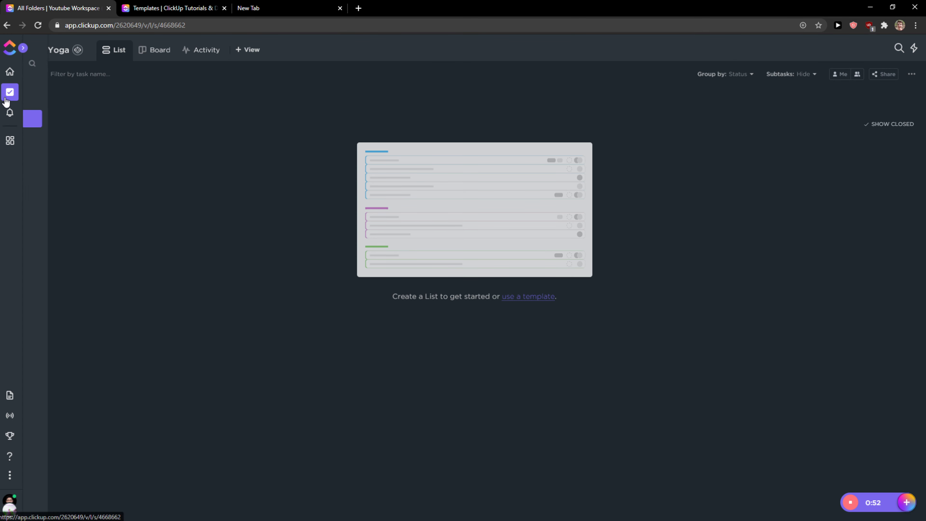
{"action": "left_click", "coordinate": [97, 138]}
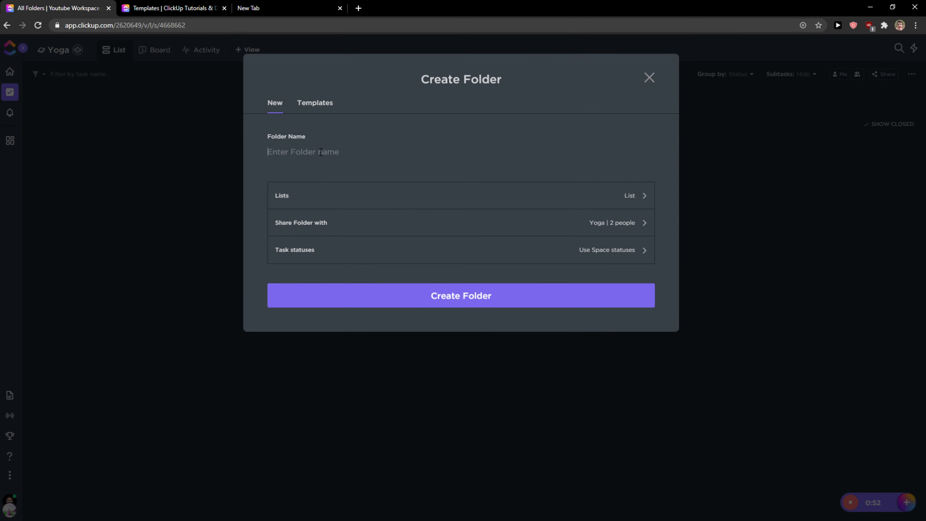
{"action": "type", "text": "Yoga Youtube"}
{"action": "left_click", "coordinate": [433, 288]}
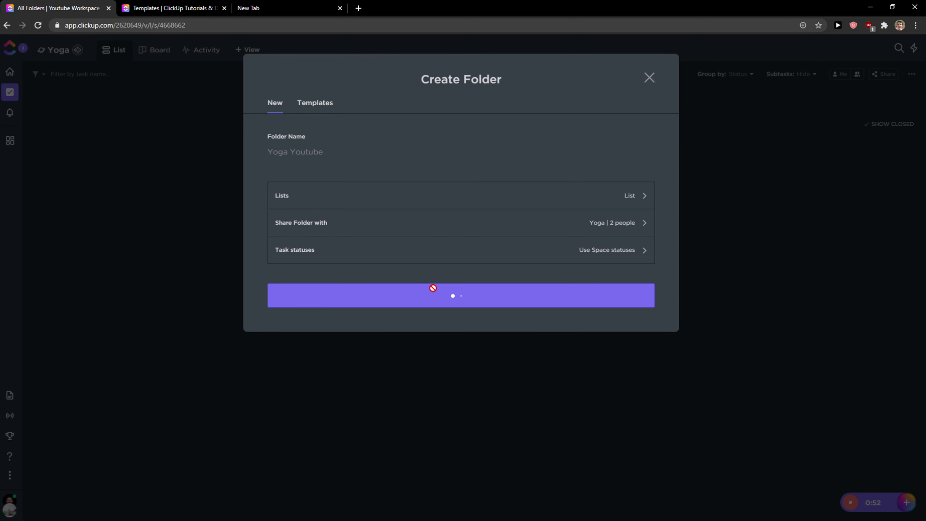
Create a second folder named "Yoga Blog" in the Yoga space
{"action": "mouse_move", "coordinate": [16, 122]}
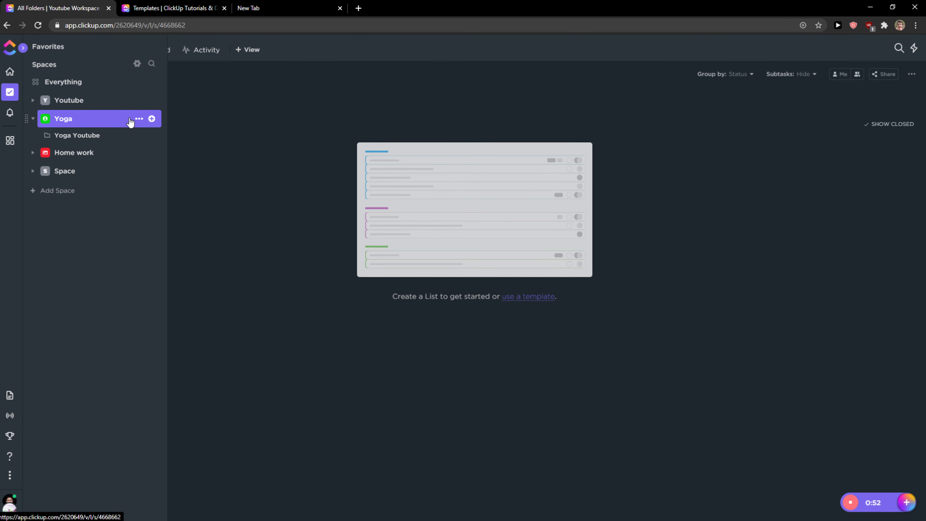
{"action": "left_click", "coordinate": [152, 119]}
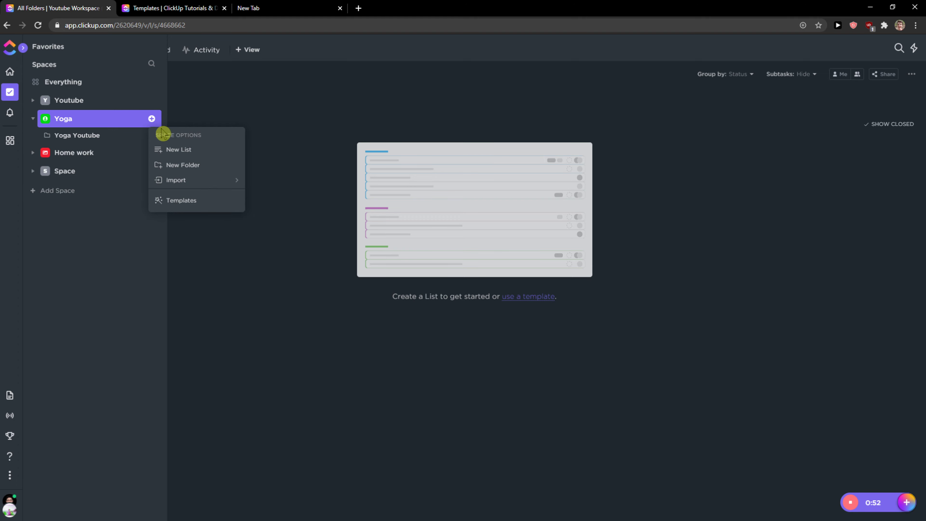
{"action": "left_click", "coordinate": [172, 165]}
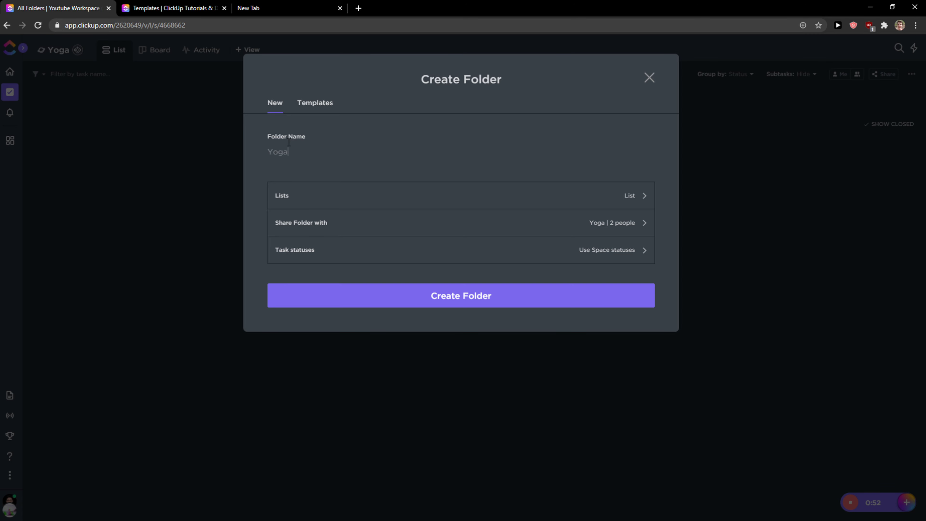
{"action": "left_click", "coordinate": [328, 145]}
{"action": "left_click", "coordinate": [417, 305]}
Add a new list named List1 inside the Yoga Youtube folder
{"action": "mouse_move", "coordinate": [10, 94]}
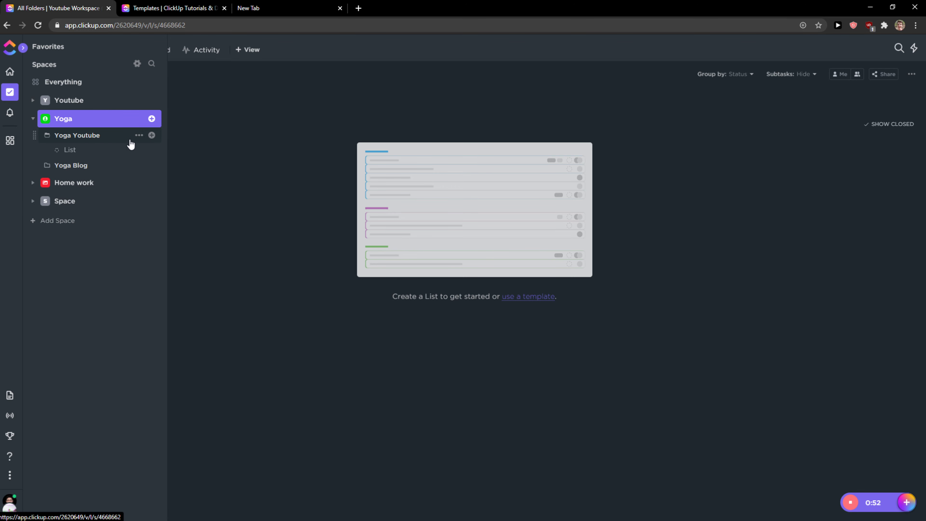
{"action": "left_click", "coordinate": [152, 136]}
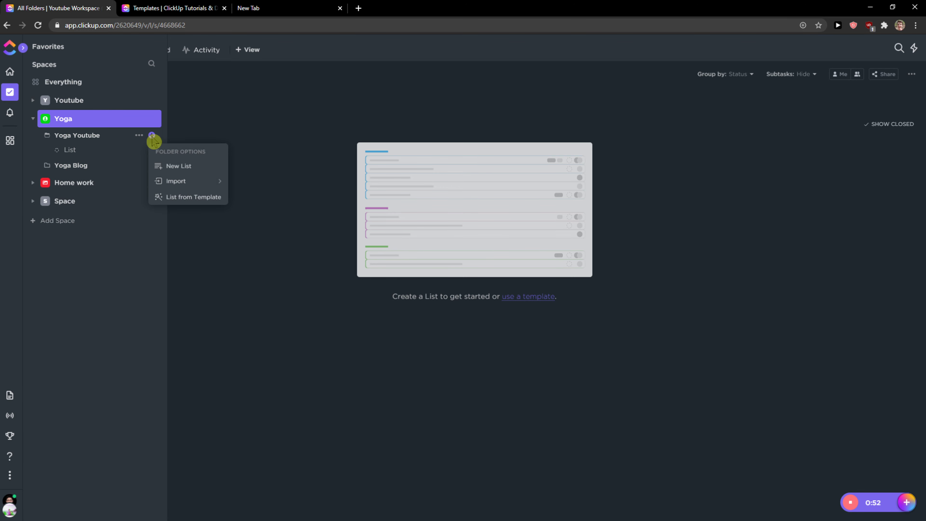
{"action": "left_click", "coordinate": [162, 165]}
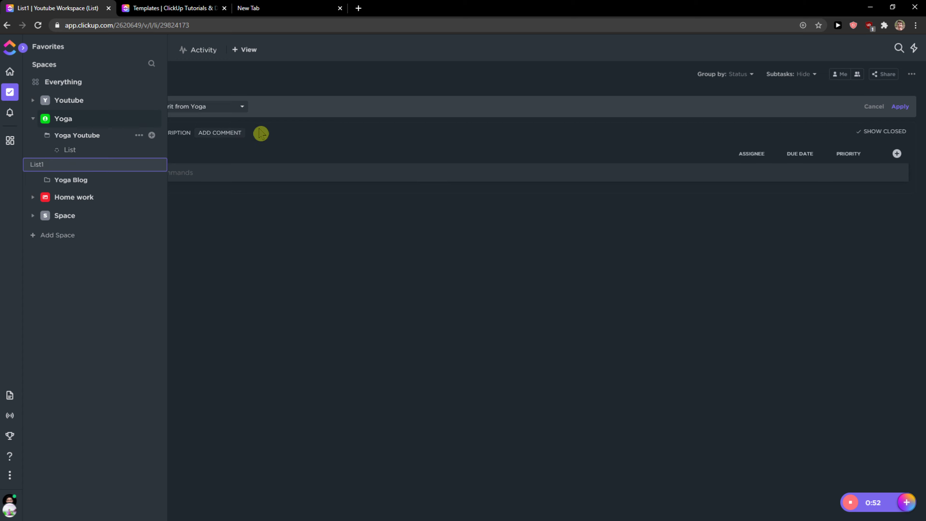
{"action": "key", "text": "Return"}
Check the list's status columns in the Board view and return to the List view
{"action": "left_click", "coordinate": [155, 170]}
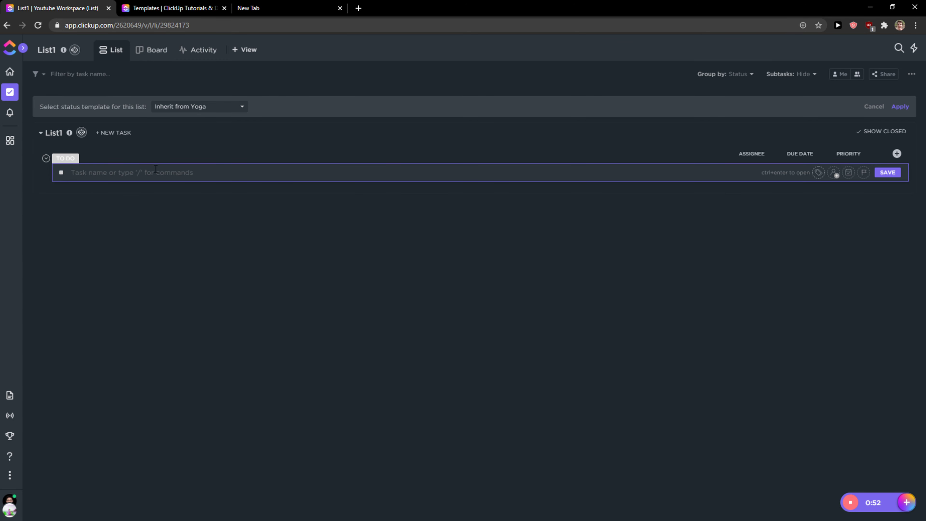
{"action": "left_click", "coordinate": [149, 51]}
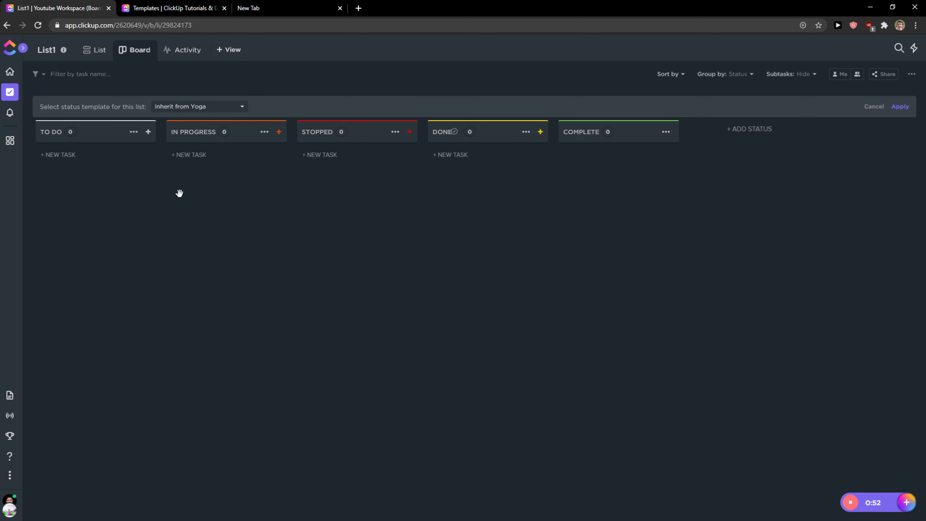
{"action": "left_click", "coordinate": [93, 49]}
Add three tasks to List1: Yoga For Legs, Yoga For Arms and Yoga For Back
{"action": "left_click", "coordinate": [171, 168]}
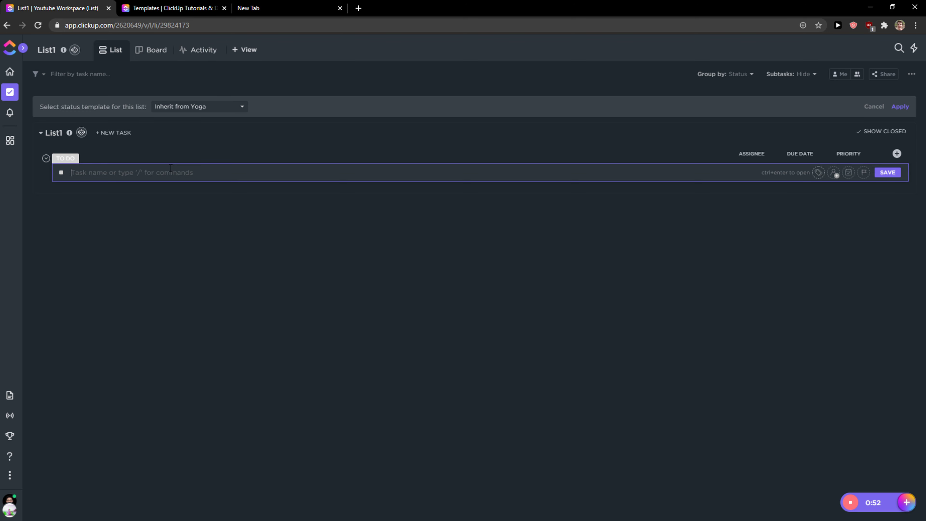
{"action": "type", "text": "Yoga For Legs"}
{"action": "key", "text": "Return"}
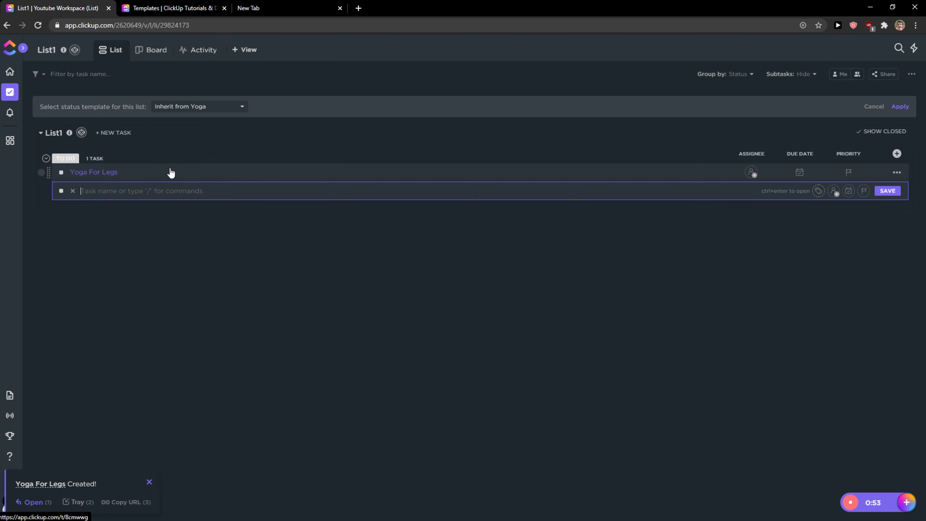
{"action": "type", "text": "Yoga For Arms"}
{"action": "key", "text": "Return"}
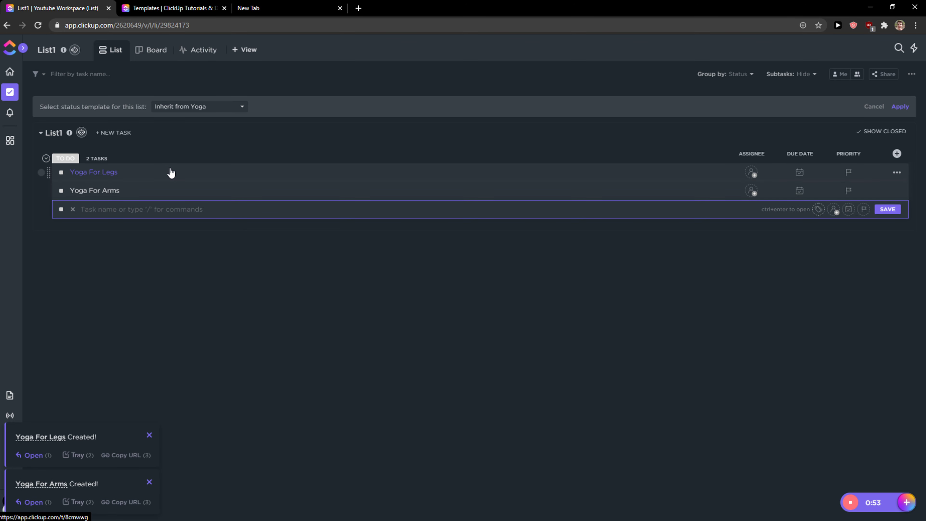
{"action": "type", "text": "Yoga For Back"}
{"action": "key", "text": "Return"}
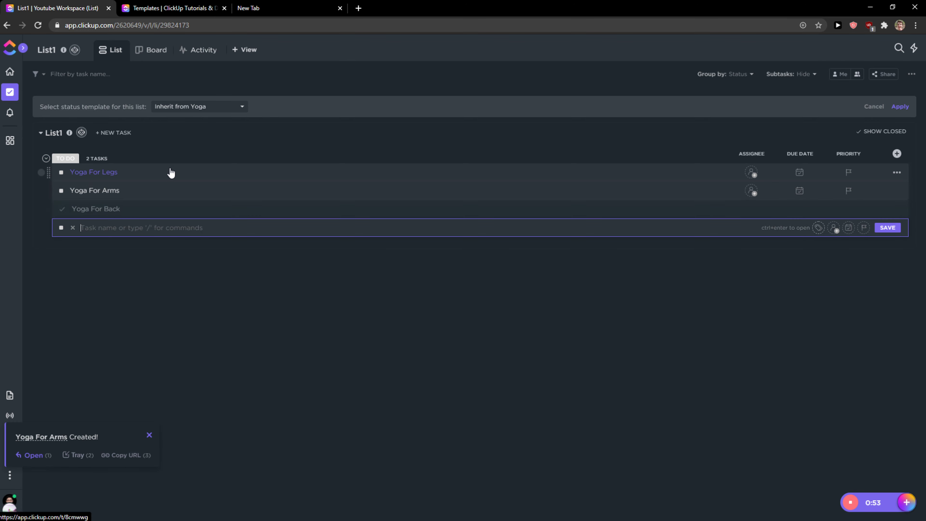
On the board, move Yoga For Legs to IN PROGRESS and Yoga For Back to STOPPED
{"action": "left_click", "coordinate": [150, 51]}
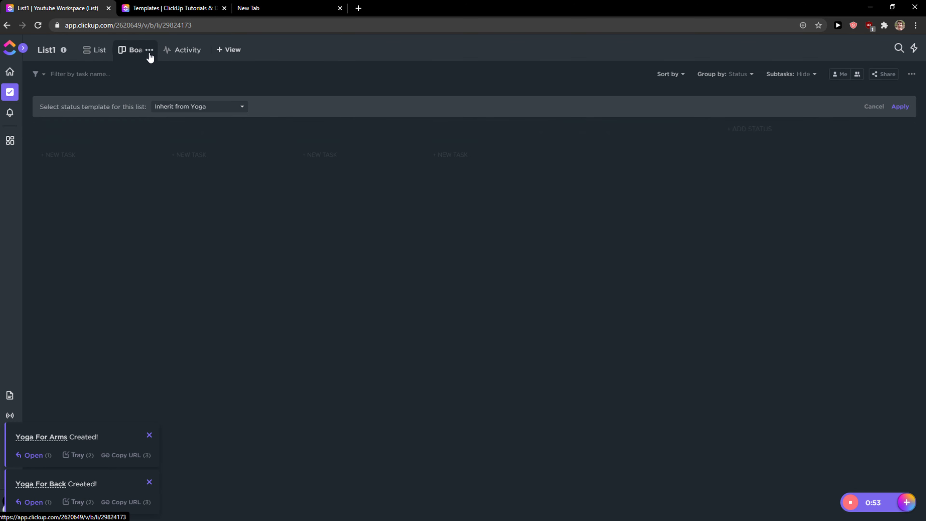
{"action": "left_click_drag", "start_coordinate": [86, 165], "coordinate": [221, 156]}
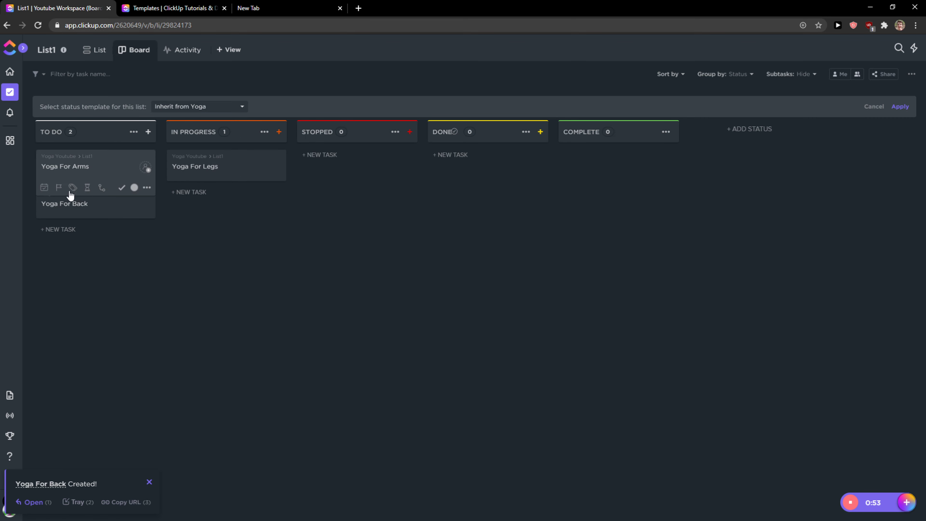
{"action": "left_click_drag", "start_coordinate": [82, 219], "coordinate": [348, 167]}
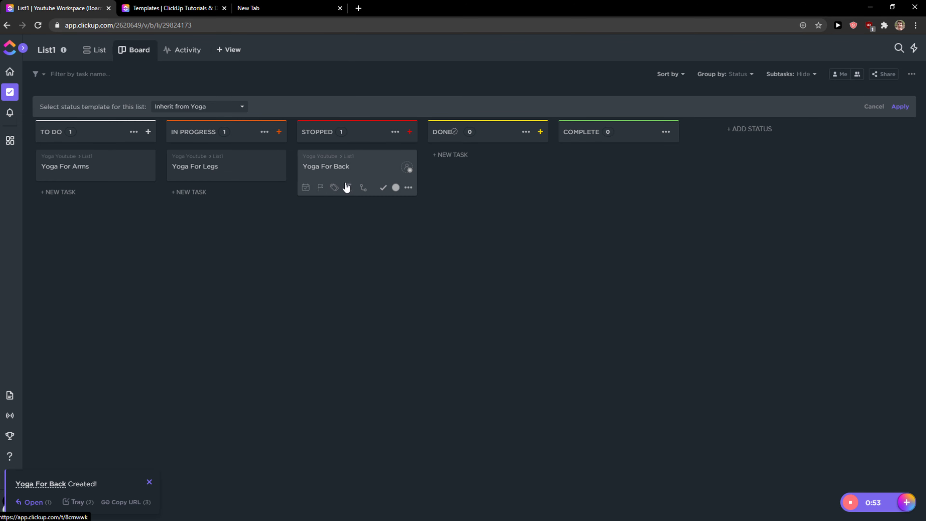
In the List view, add a Progress (Manual) column named Prograss and set Yoga For Back's progress to about 40%
{"action": "left_click", "coordinate": [97, 53]}
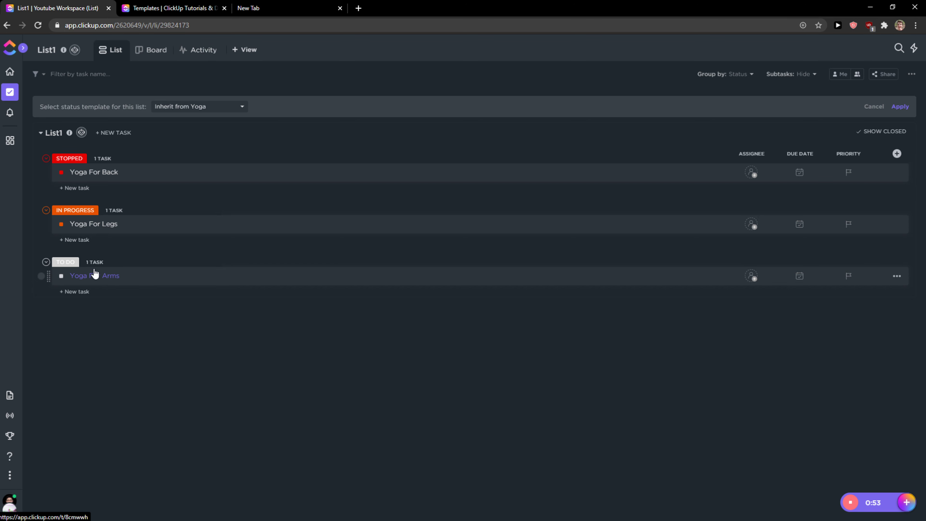
{"action": "left_click", "coordinate": [897, 155]}
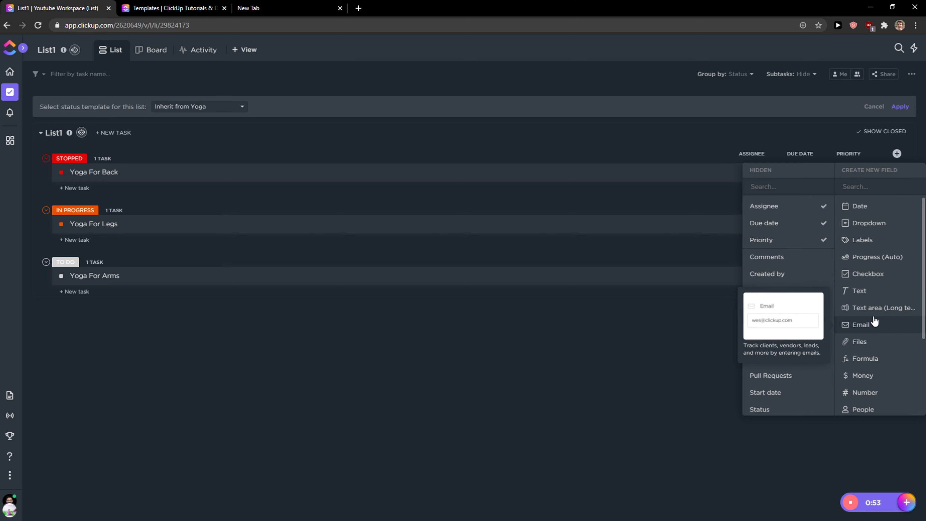
{"action": "scroll", "coordinate": [873, 314], "scroll_direction": "down", "scroll_amount": 3}
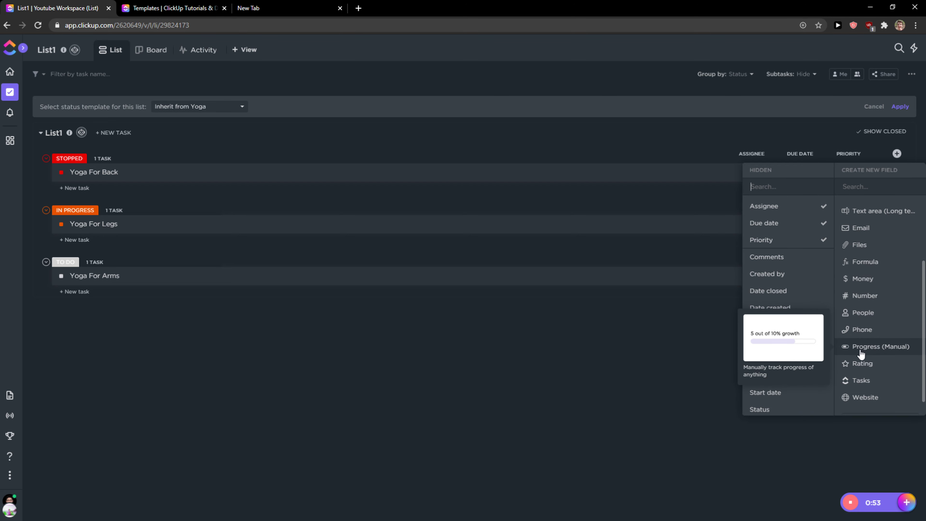
{"action": "left_click", "coordinate": [878, 347]}
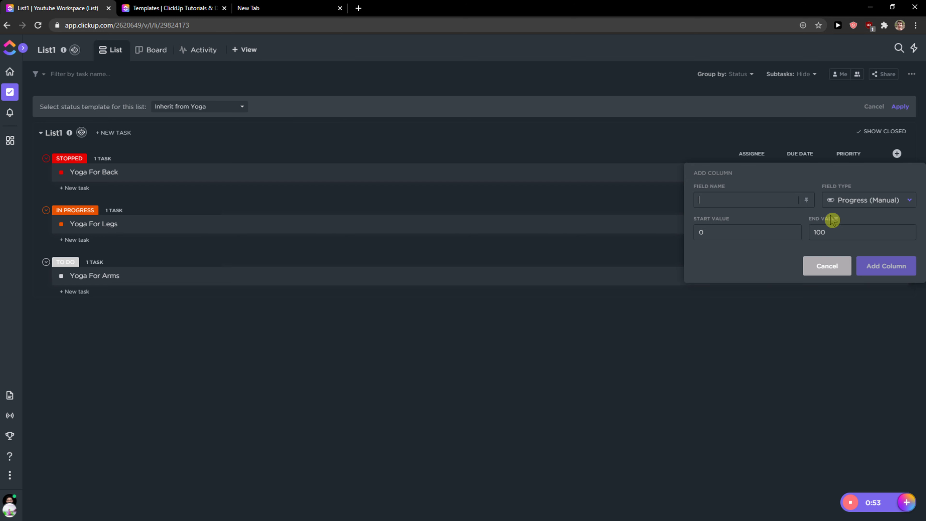
{"action": "type", "text": "Prograss"}
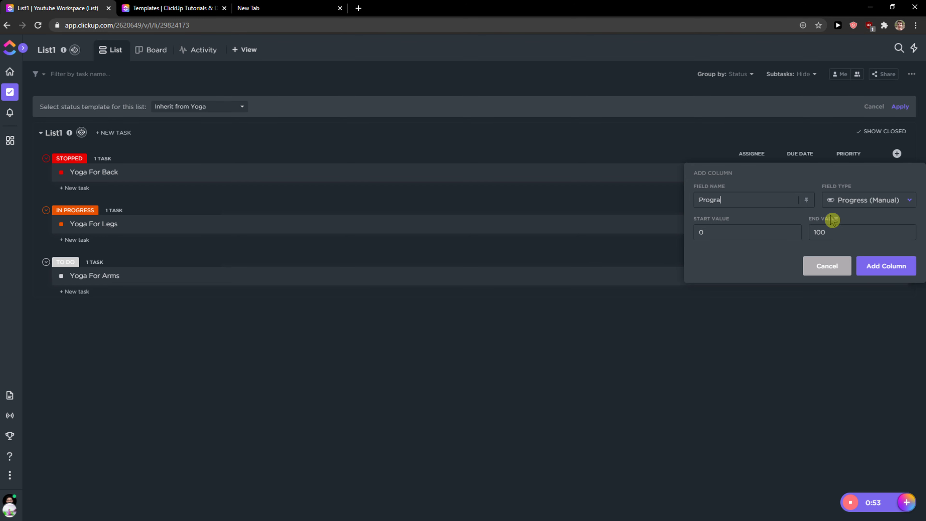
{"action": "left_click", "coordinate": [888, 267]}
{"action": "mouse_move", "coordinate": [849, 171]}
{"action": "left_mouse_down"}
{"action": "mouse_move", "coordinate": [835, 175]}
{"action": "mouse_move", "coordinate": [846, 180]}
{"action": "left_mouse_up"}
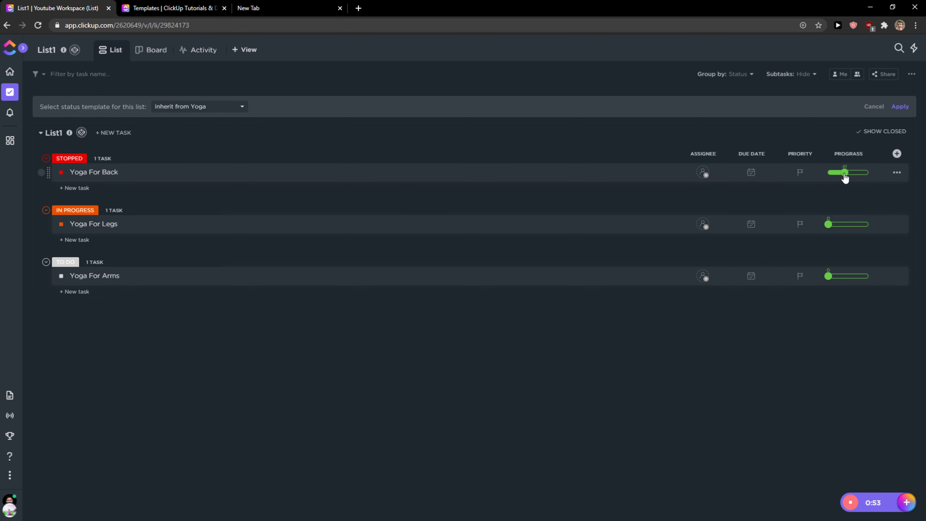
Start adding a Dropdown column named How Far I am with a first option Not much
{"action": "left_click", "coordinate": [896, 153]}
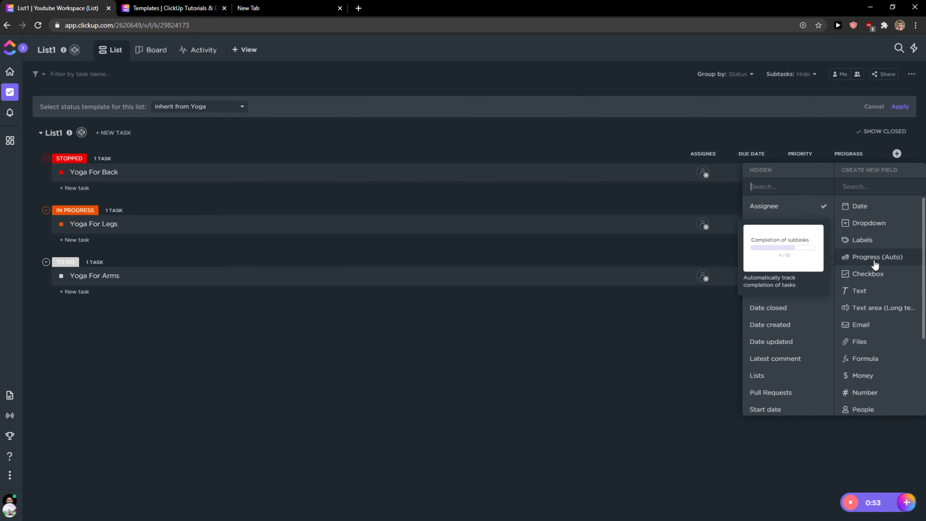
{"action": "left_click", "coordinate": [881, 228]}
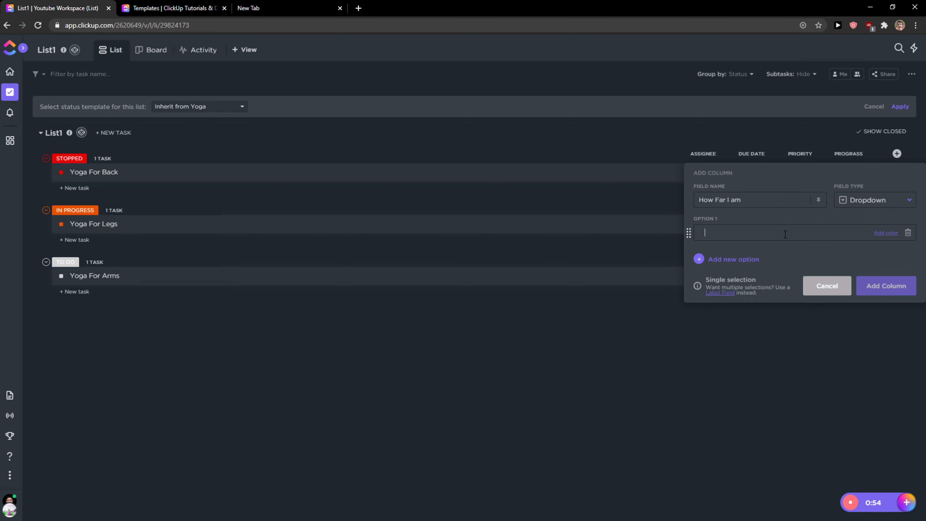
{"action": "type", "text": "Not much"}
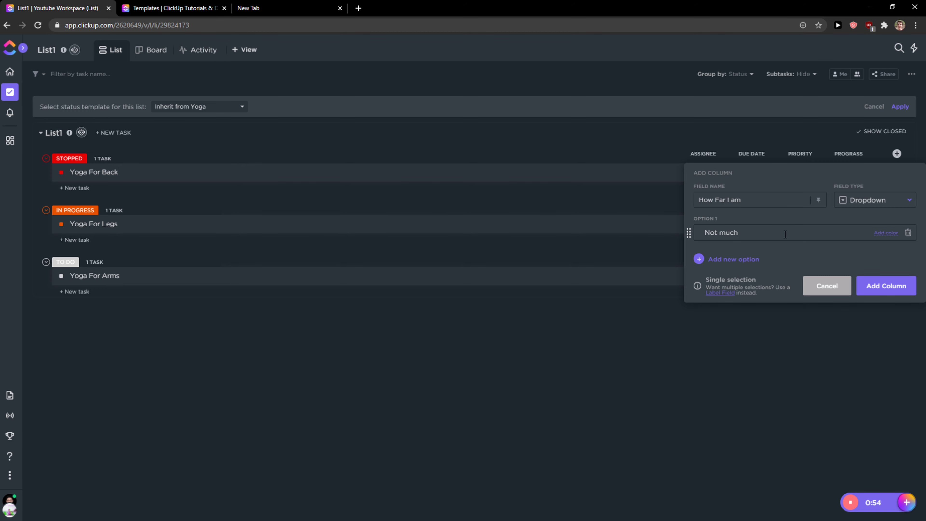
{"action": "key", "text": "Return"}
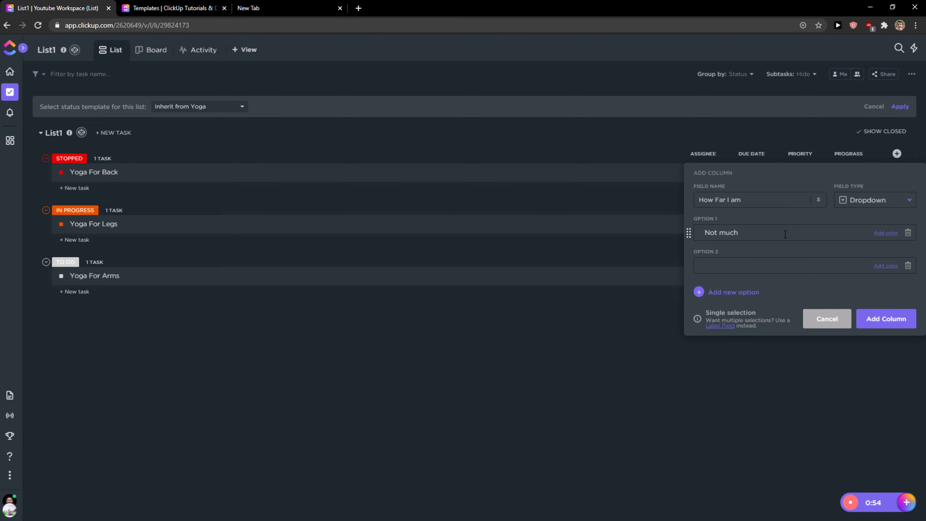
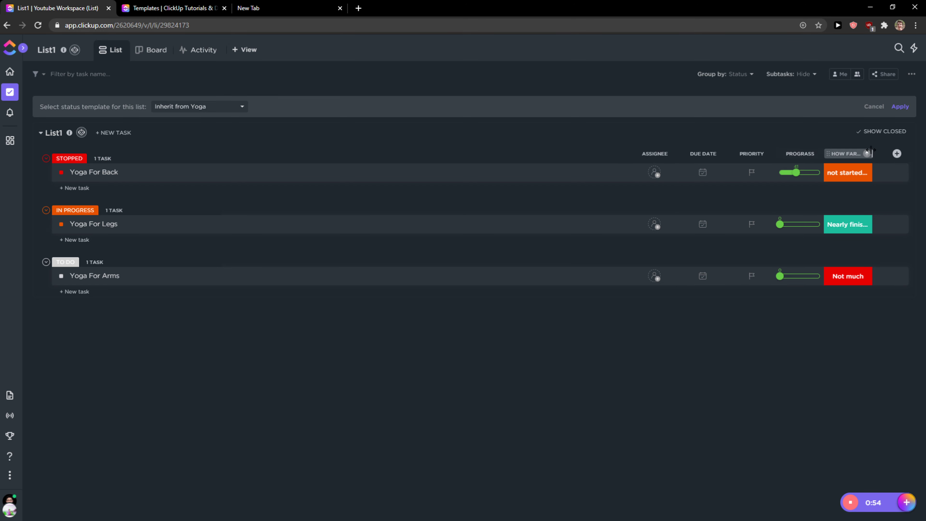
Widen the How Far I am column and open the Yoga For Back task
{"action": "left_click_drag", "start_coordinate": [870, 153], "coordinate": [886, 154]}
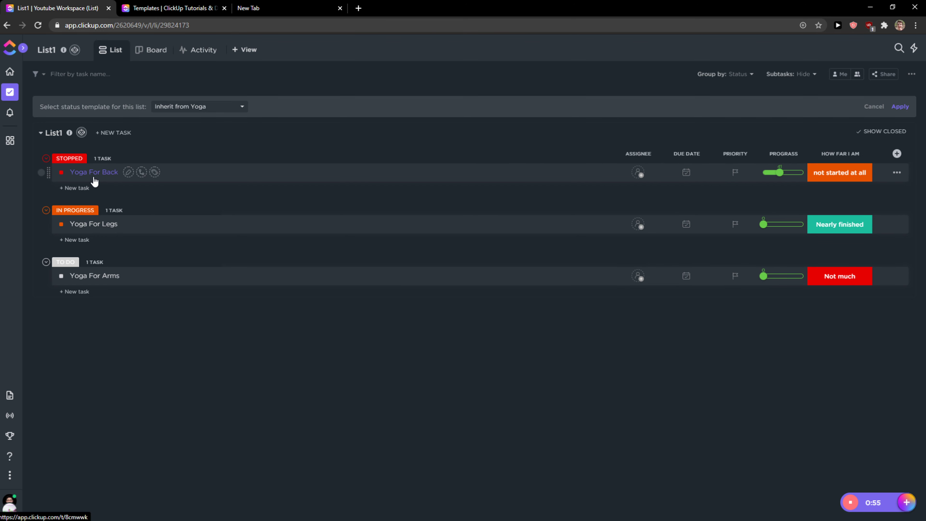
{"action": "left_click", "coordinate": [123, 174]}
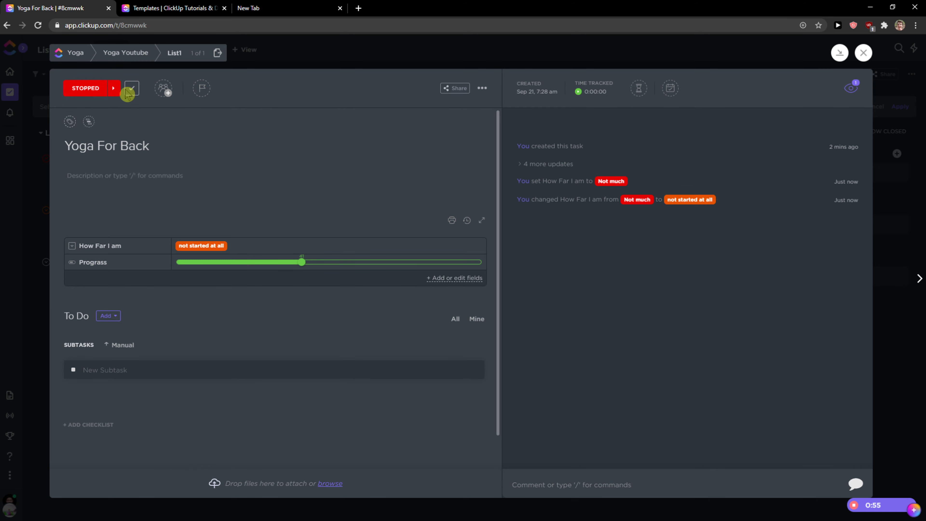
Assign Yoga For Back to yourself and set its priority to Urgent
{"action": "left_click", "coordinate": [156, 94]}
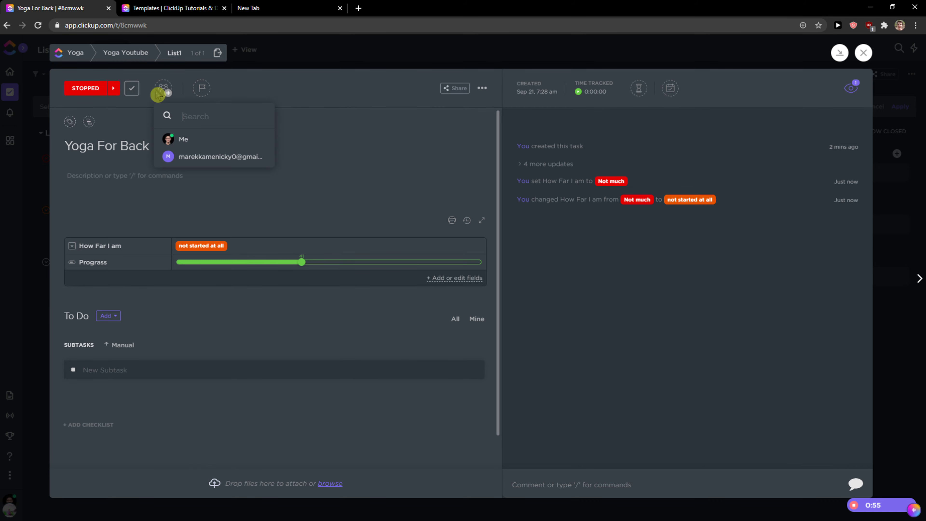
{"action": "left_click", "coordinate": [173, 156]}
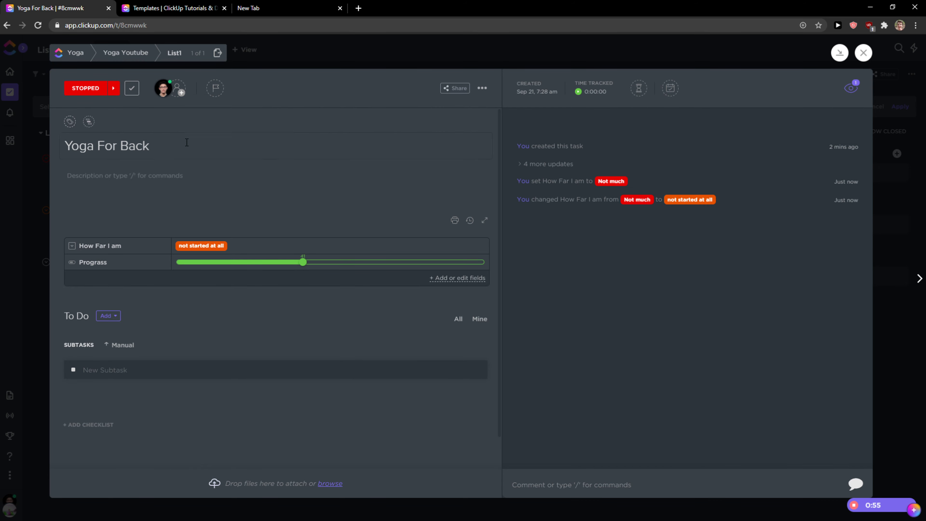
{"action": "left_click", "coordinate": [215, 95]}
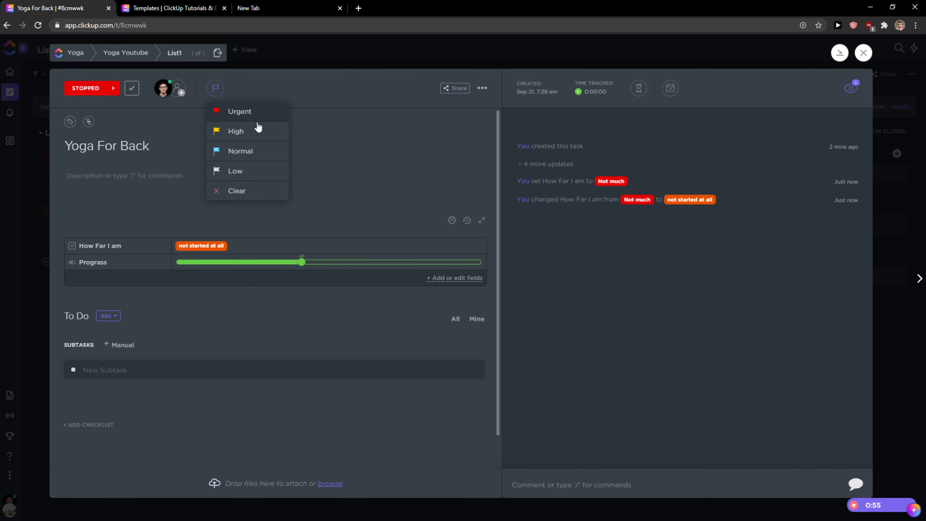
{"action": "left_click", "coordinate": [240, 111]}
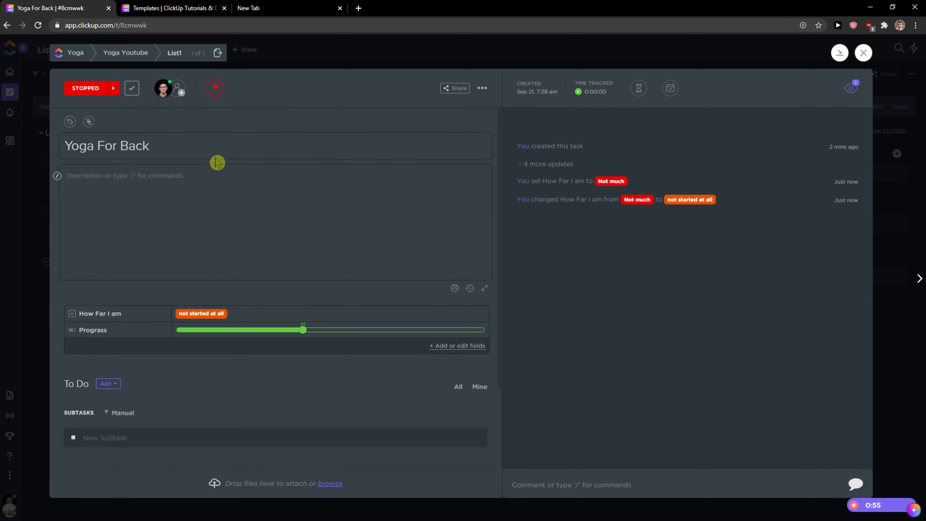
Raise Yoga For Back's Prograss slider to about 56%
{"action": "key", "text": "super+1"}
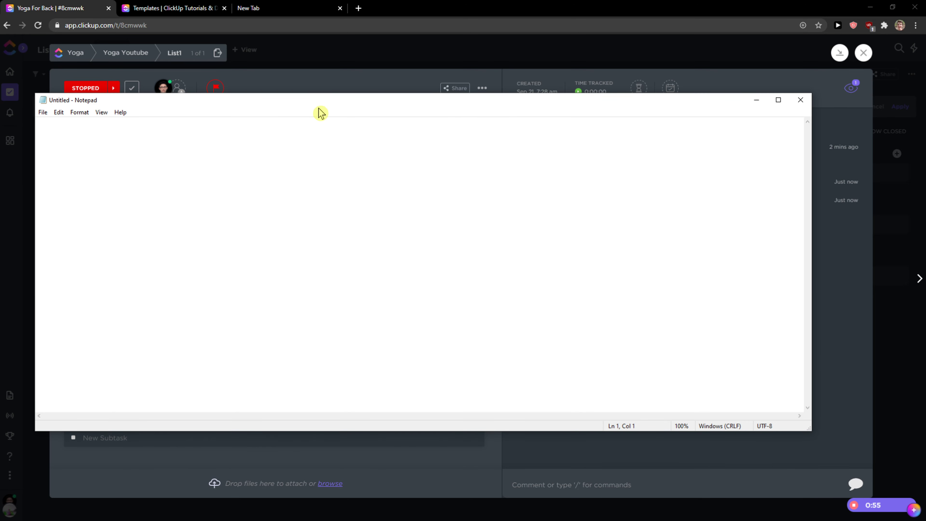
{"action": "left_click_drag", "start_coordinate": [319, 103], "coordinate": [0, 124]}
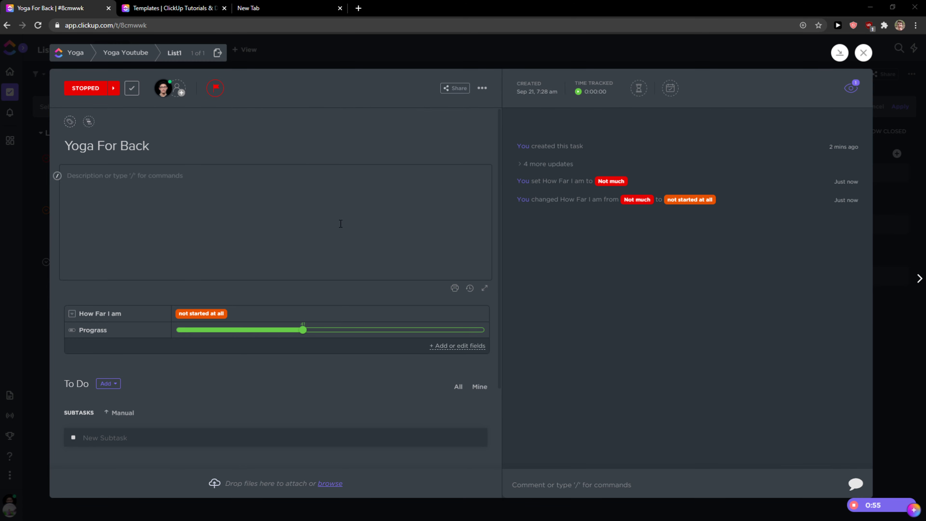
{"action": "scroll", "coordinate": [299, 217], "scroll_direction": "down", "scroll_amount": 3}
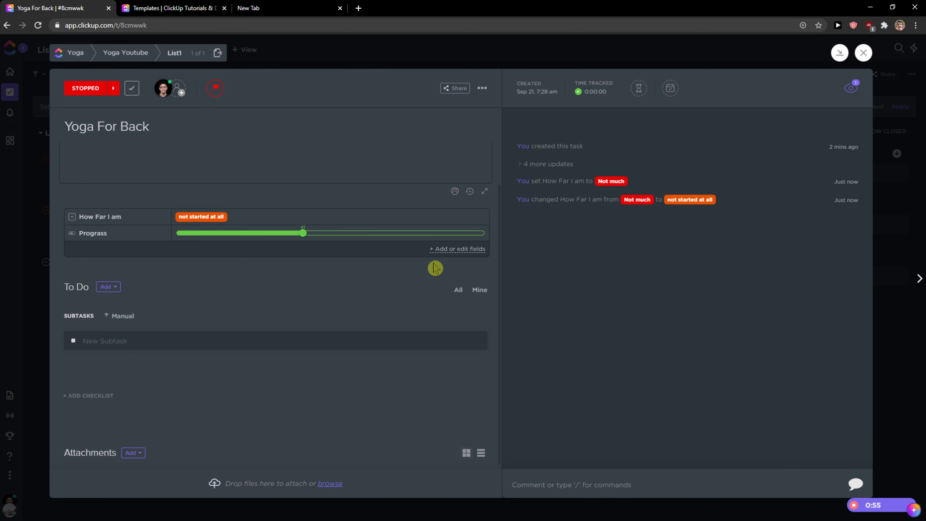
{"action": "left_click_drag", "start_coordinate": [311, 239], "coordinate": [359, 242]}
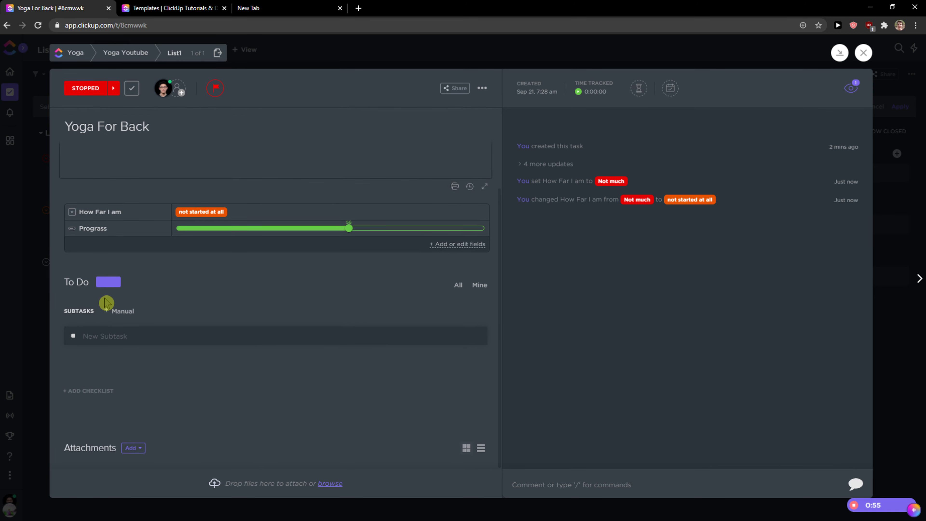
Add a subtask named Yoga 10 min tutorial to the task
{"action": "left_click", "coordinate": [109, 281]}
{"action": "left_click", "coordinate": [145, 300]}
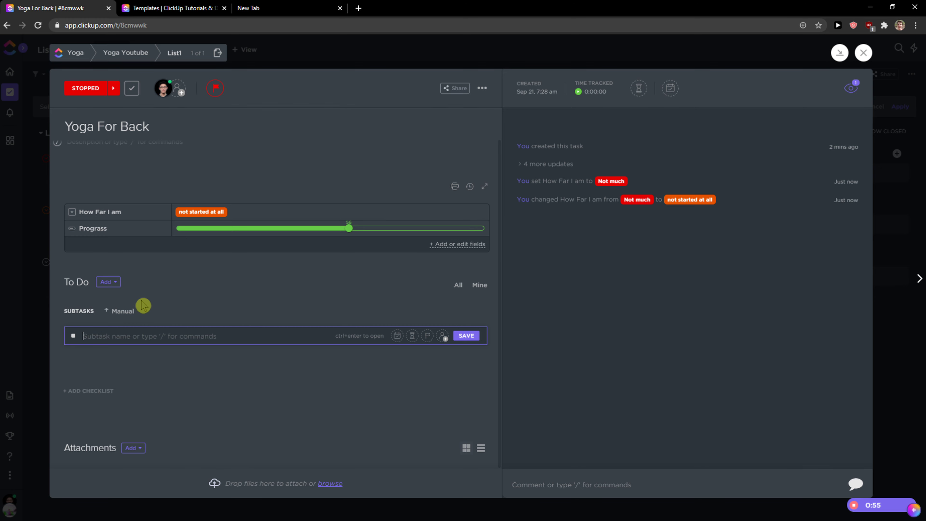
{"action": "type", "text": "Yoga 10 min tutorial"}
{"action": "key", "text": "Return"}
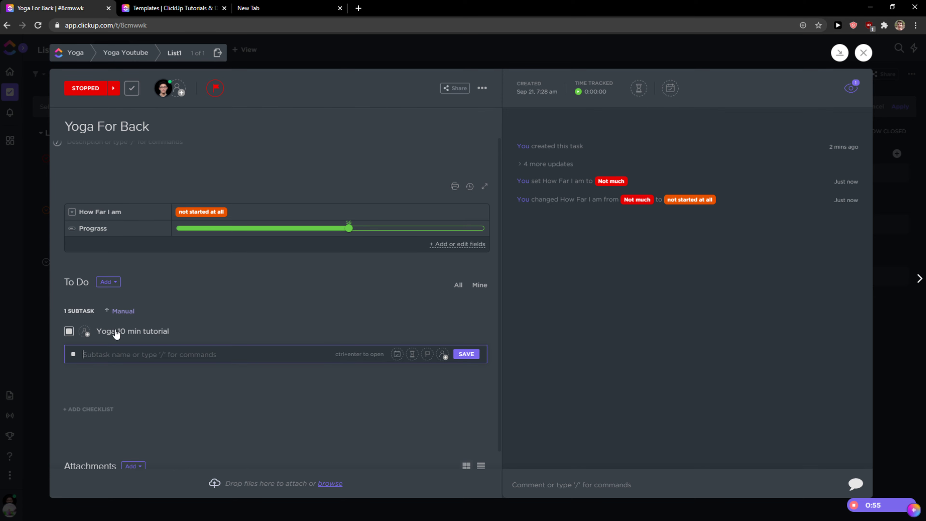
Add a checklist with the items setup camera and create what I am going to tell
{"action": "left_click", "coordinate": [87, 409]}
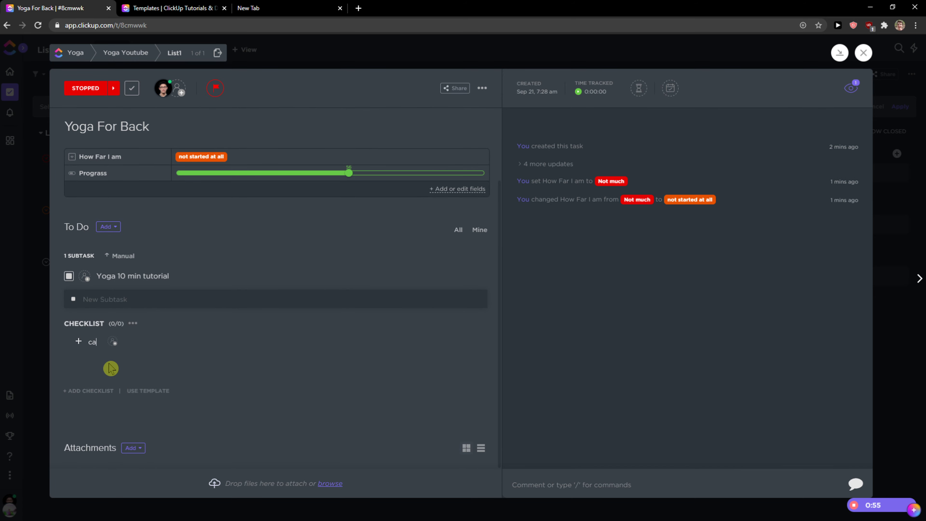
{"action": "type", "text": "setup camera"}
{"action": "key", "text": "Return"}
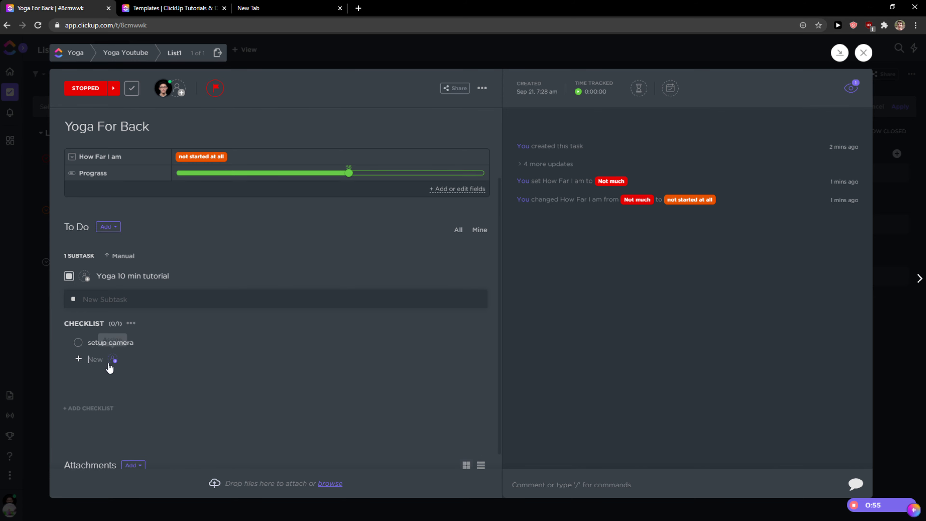
{"action": "type", "text": "create what I am going to tell"}
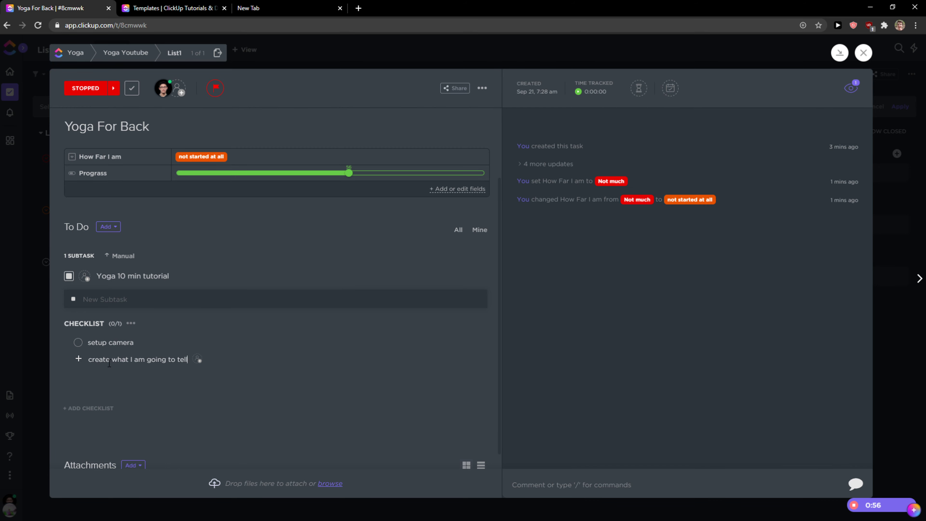
{"action": "key", "text": "Return"}
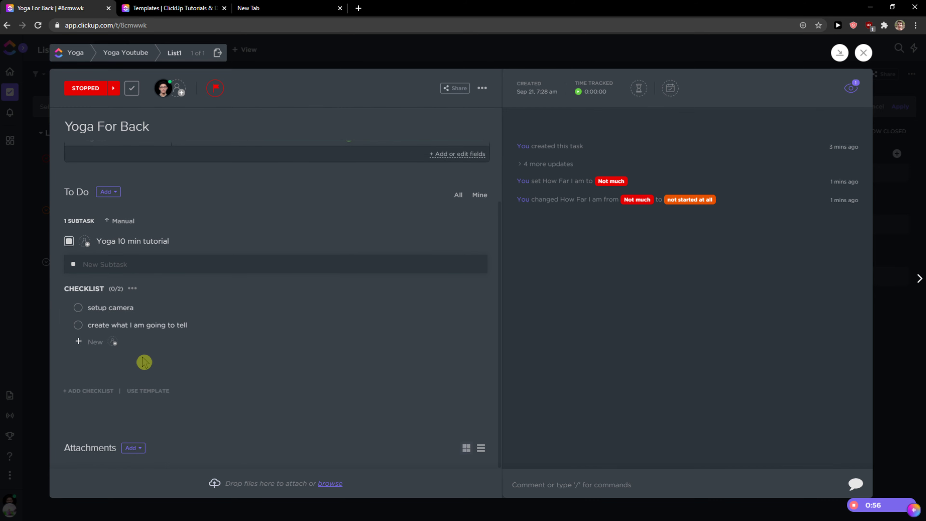
Post the comment hey tehre guys! on the task
{"action": "left_click", "coordinate": [667, 484]}
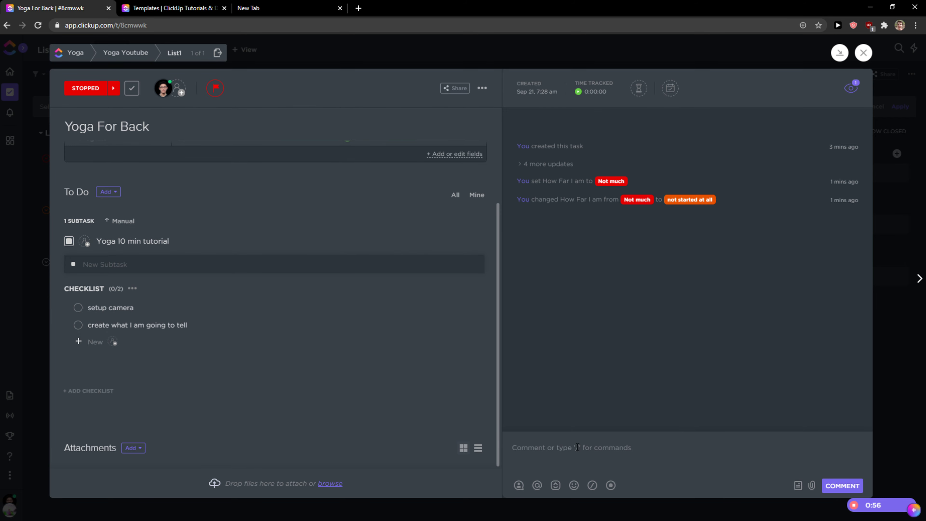
{"action": "type", "text": "hey tehre guys!"}
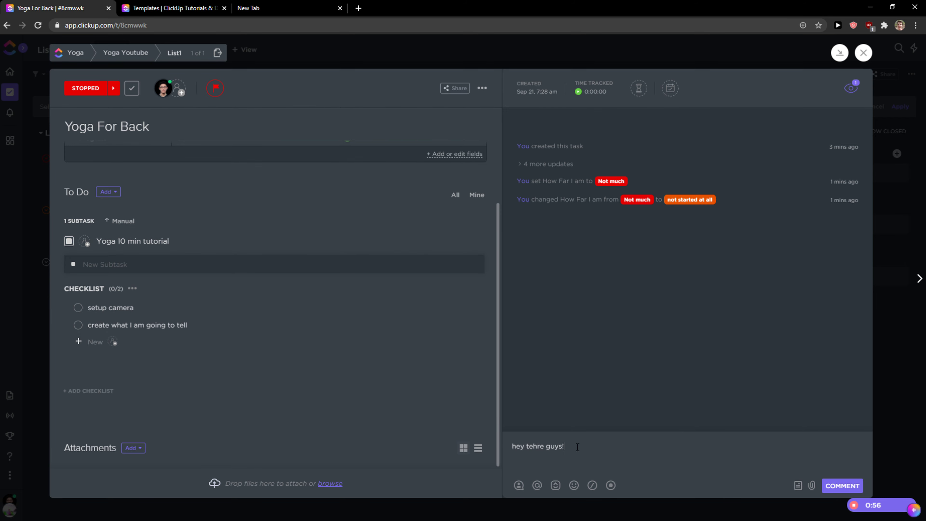
{"action": "key", "text": "Return"}
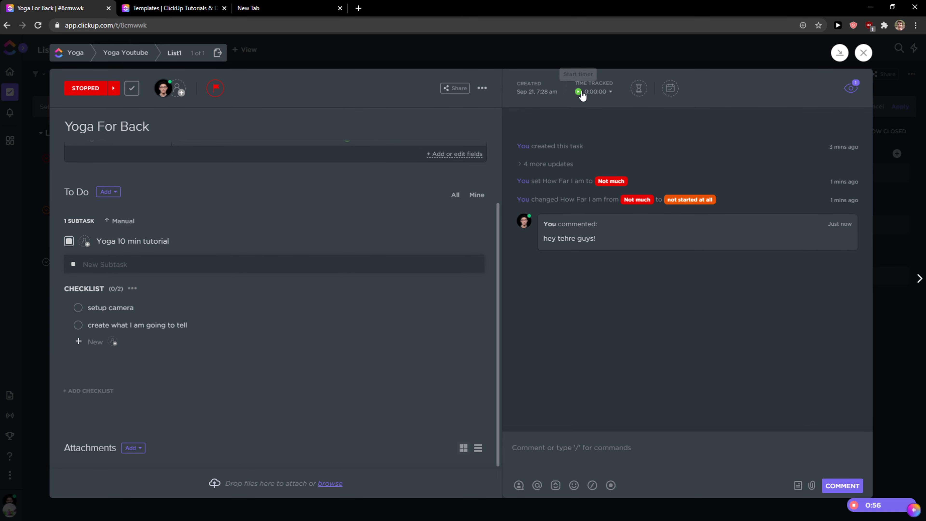
Start the task's time-tracking timer and stop it after a few seconds
{"action": "left_click", "coordinate": [602, 93]}
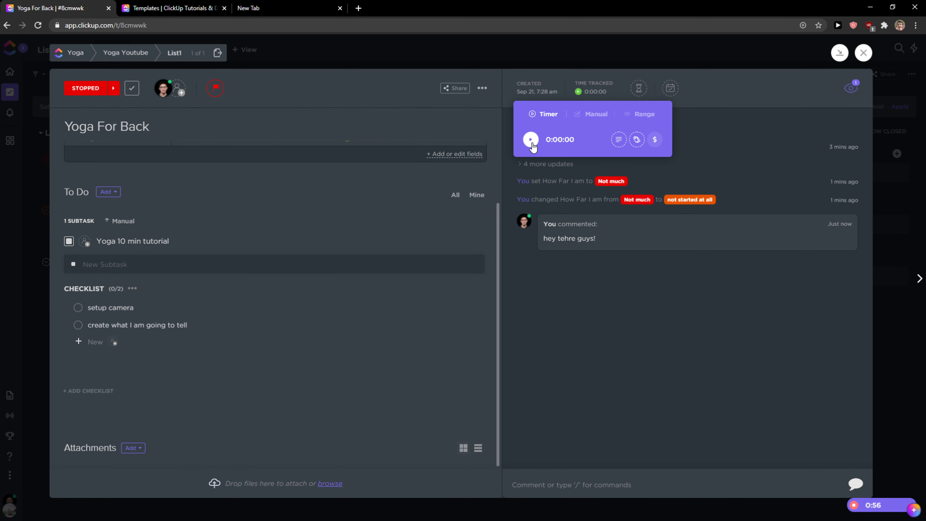
{"action": "left_click", "coordinate": [530, 140]}
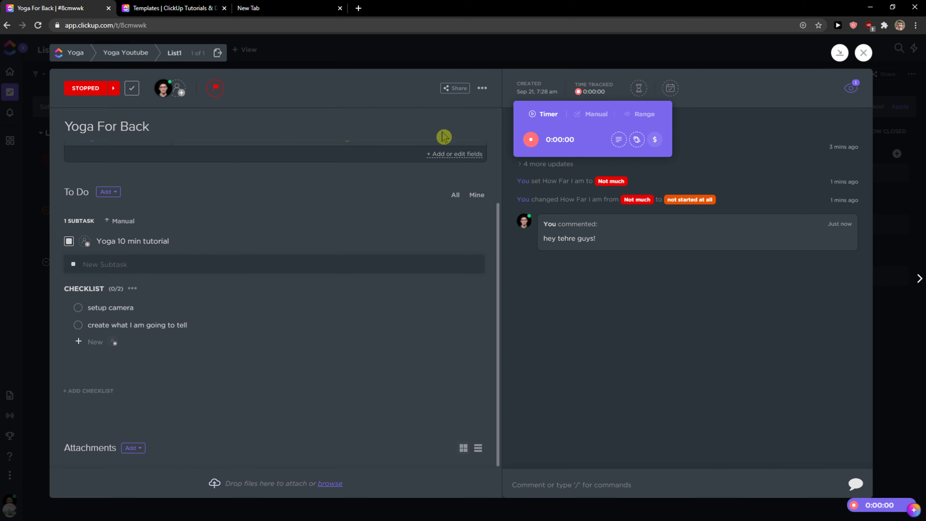
{"action": "left_click", "coordinate": [531, 140]}
{"action": "left_click", "coordinate": [700, 256]}
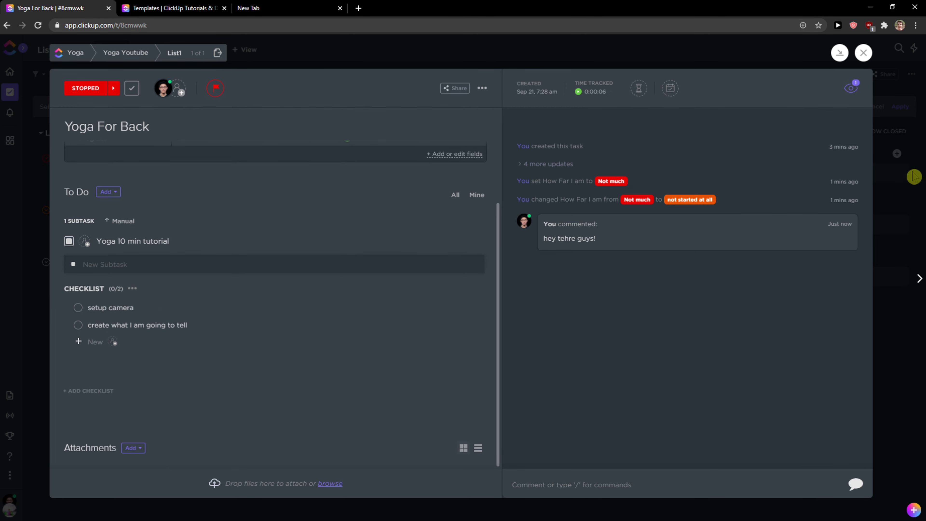
Set the task's start date to Sep 23 and due date to Sep 30
{"action": "left_click", "coordinate": [670, 91]}
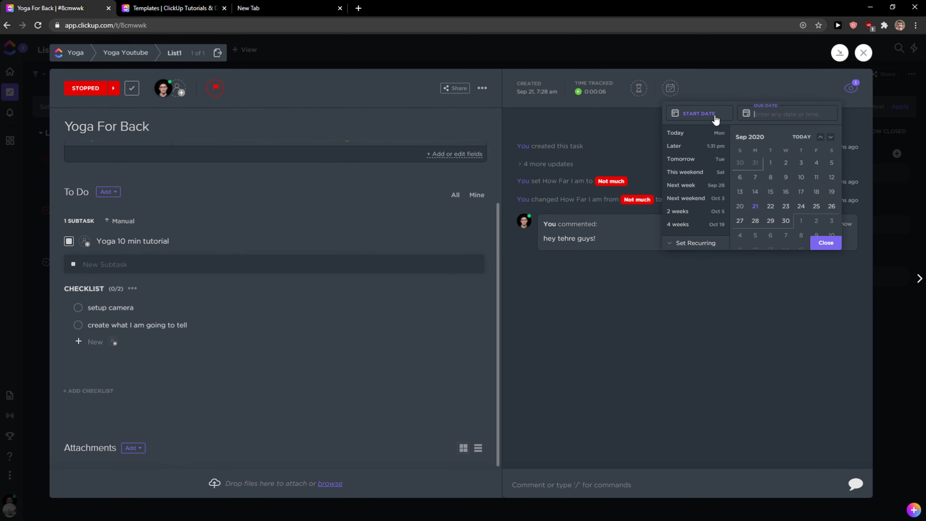
{"action": "left_click", "coordinate": [785, 207]}
{"action": "left_click", "coordinate": [727, 114]}
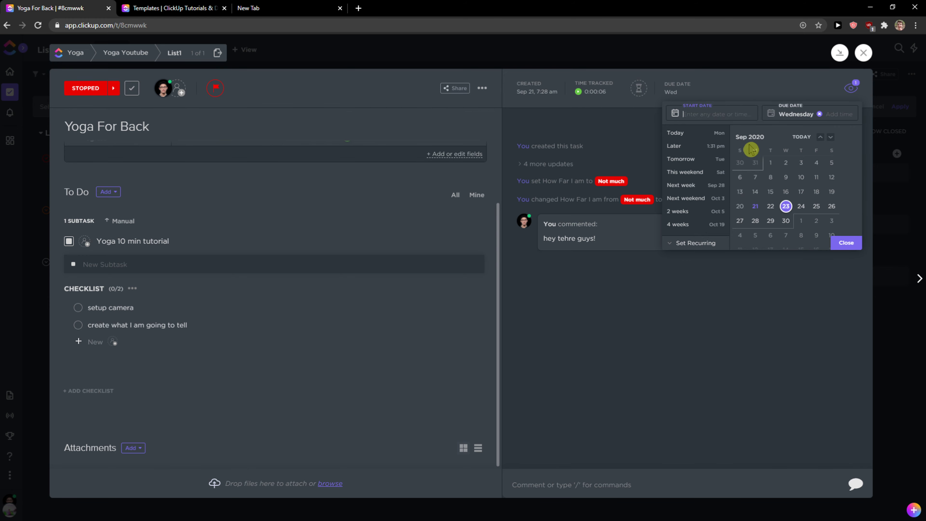
{"action": "left_click", "coordinate": [785, 207]}
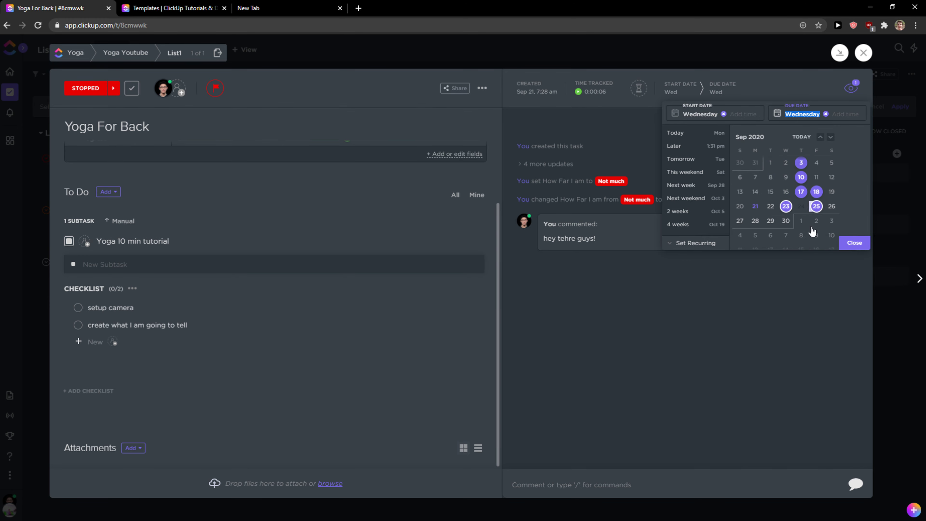
{"action": "left_click", "coordinate": [785, 221]}
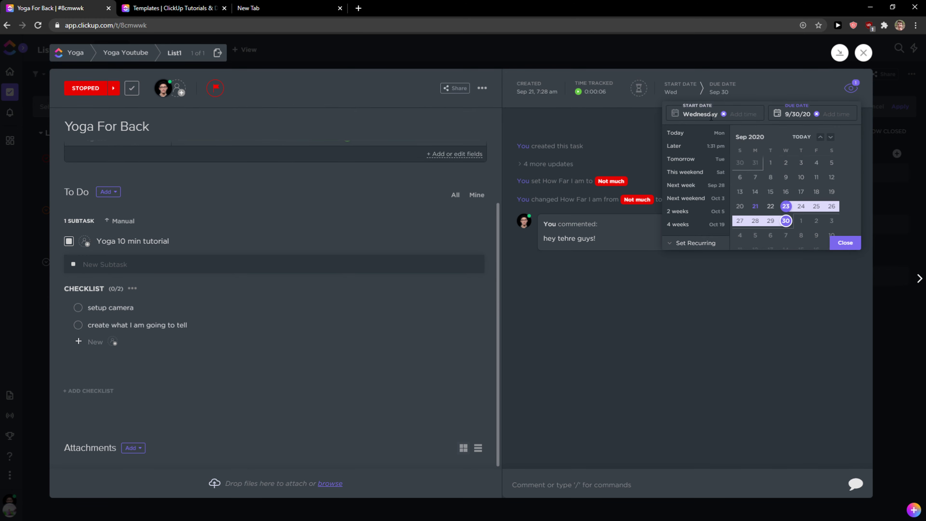
{"action": "left_click", "coordinate": [845, 247]}
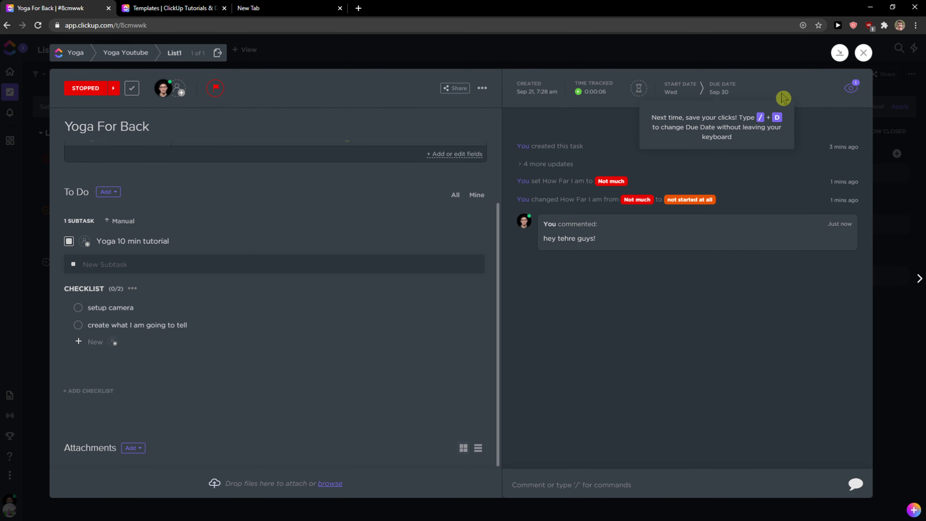
Close the task and, on the board, move Yoga For Legs to DONE and back to IN PROGRESS
{"action": "left_click", "coordinate": [863, 52]}
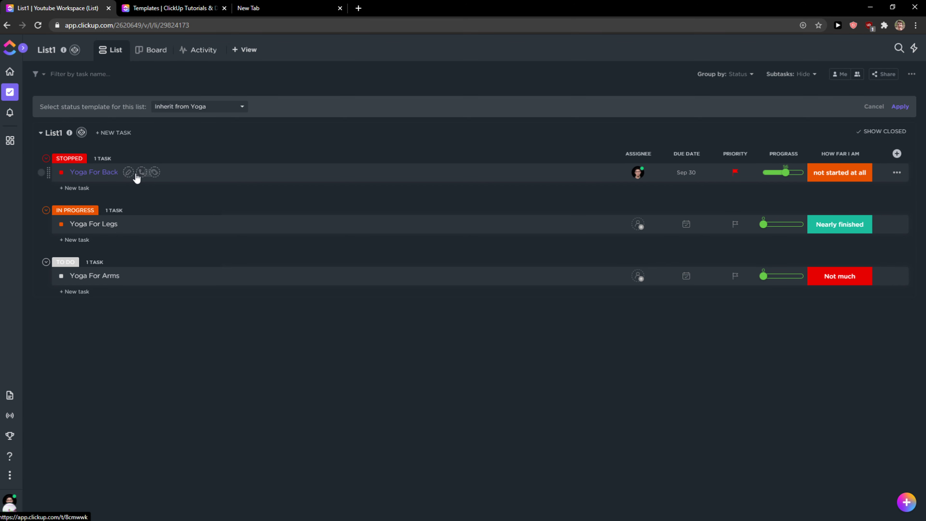
{"action": "left_click", "coordinate": [160, 51]}
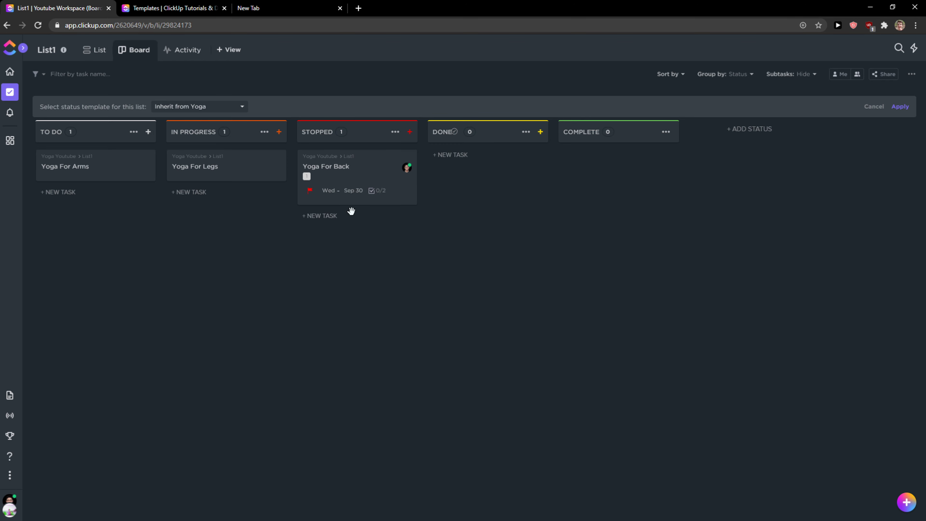
{"action": "left_click_drag", "start_coordinate": [366, 174], "coordinate": [325, 169]}
{"action": "left_click_drag", "start_coordinate": [221, 163], "coordinate": [521, 161]}
{"action": "left_click", "coordinate": [96, 49]}
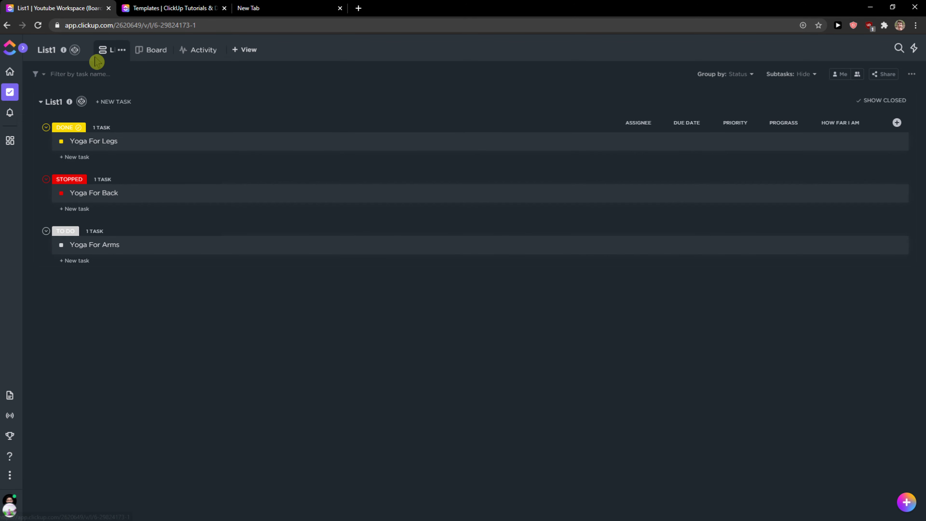
{"action": "left_click", "coordinate": [149, 51]}
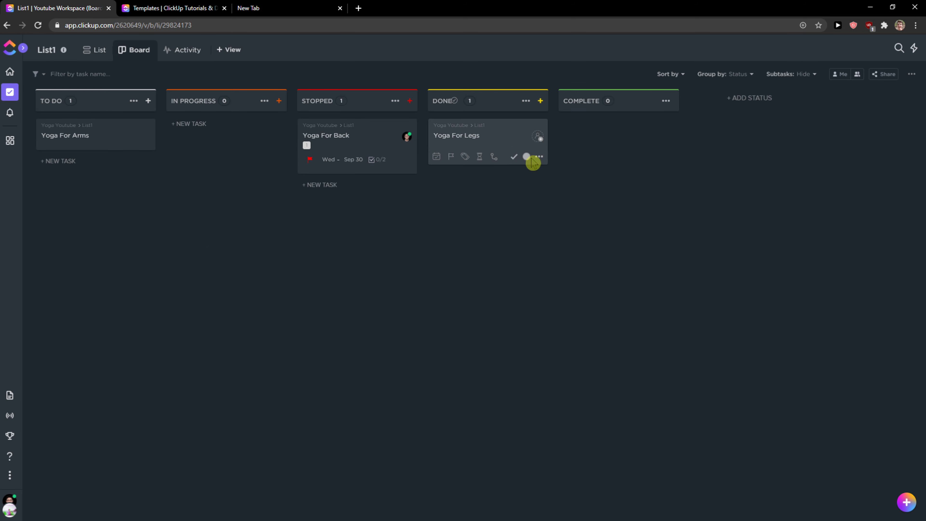
{"action": "left_click_drag", "start_coordinate": [469, 138], "coordinate": [233, 128]}
Check the Activity feed and add a Table view to List1
{"action": "left_click", "coordinate": [187, 53]}
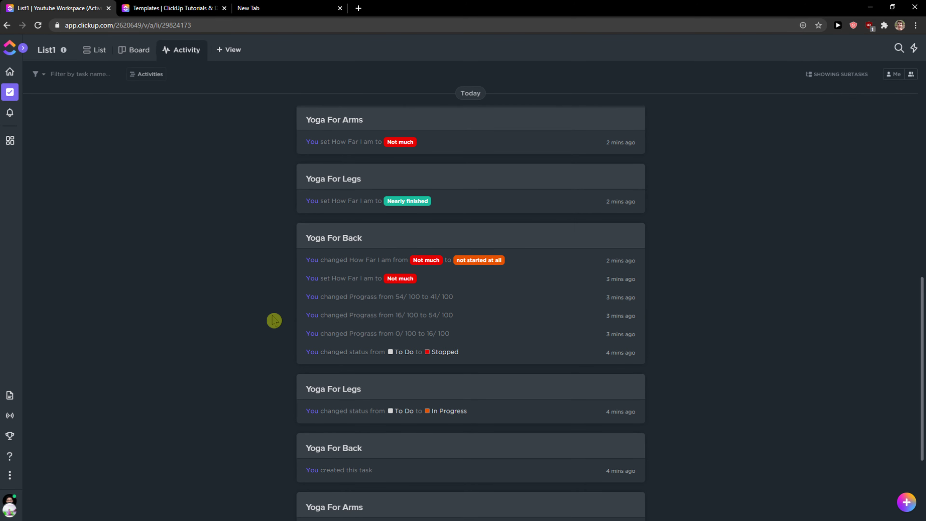
{"action": "left_click", "coordinate": [229, 50]}
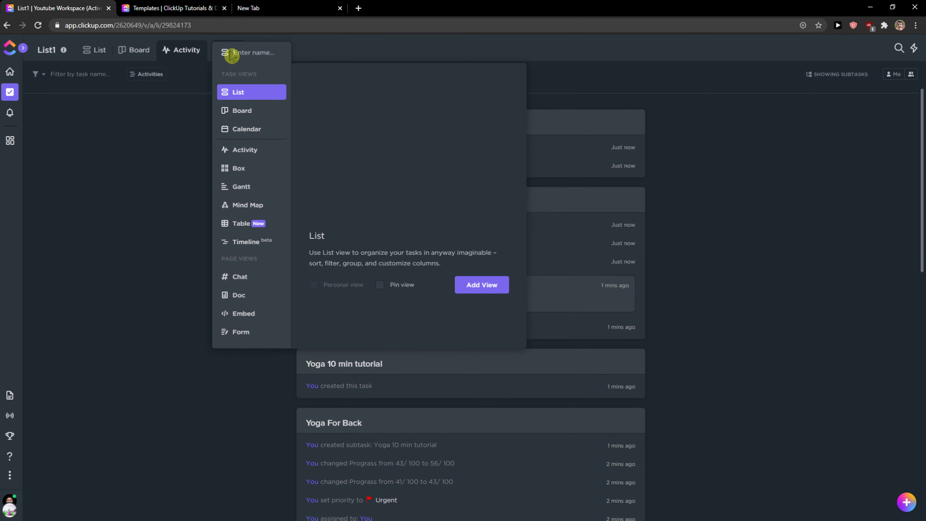
{"action": "left_click", "coordinate": [247, 224]}
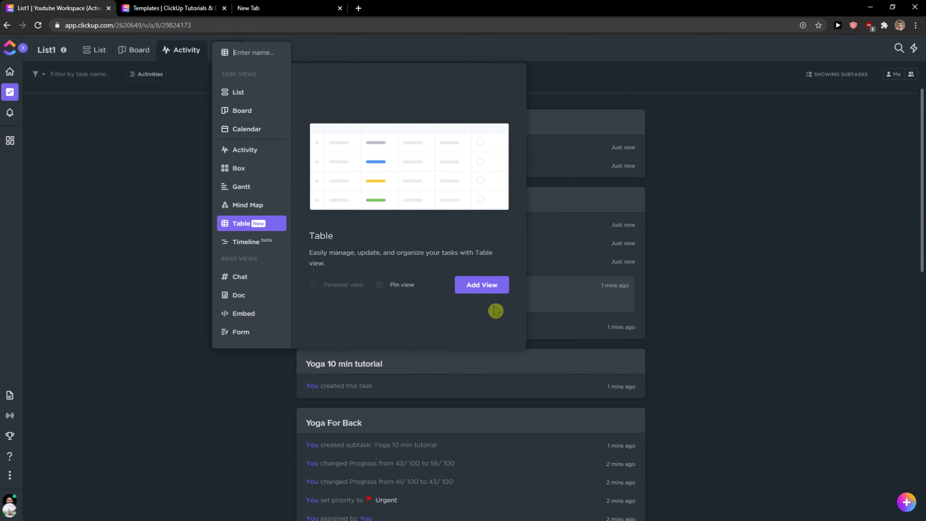
{"action": "left_click", "coordinate": [461, 281]}
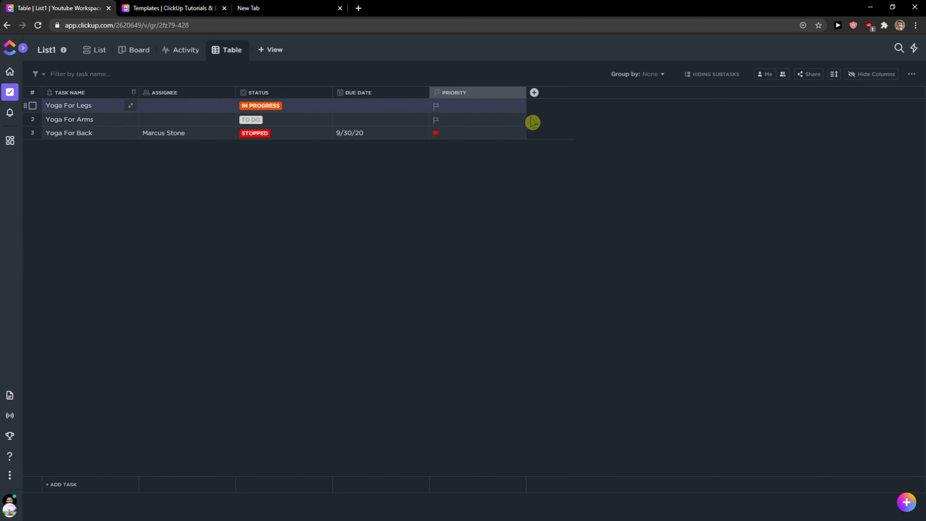
Add a Phone column named number to the table
{"action": "left_click", "coordinate": [534, 93]}
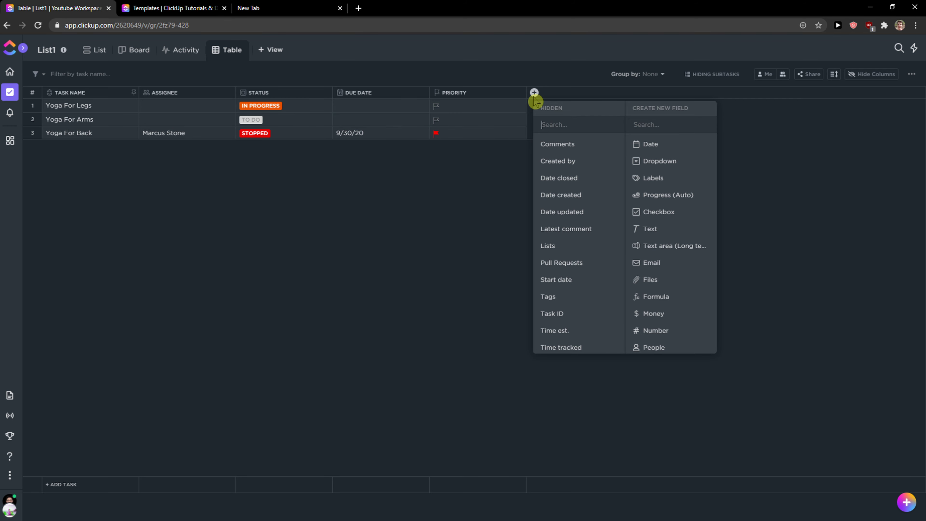
{"action": "scroll", "coordinate": [656, 165], "scroll_direction": "down", "scroll_amount": 3}
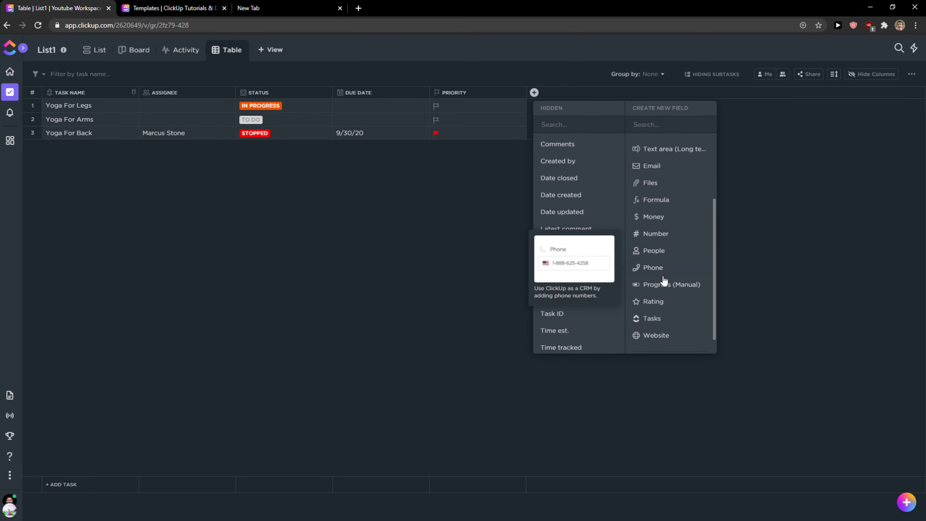
{"action": "left_click", "coordinate": [637, 270]}
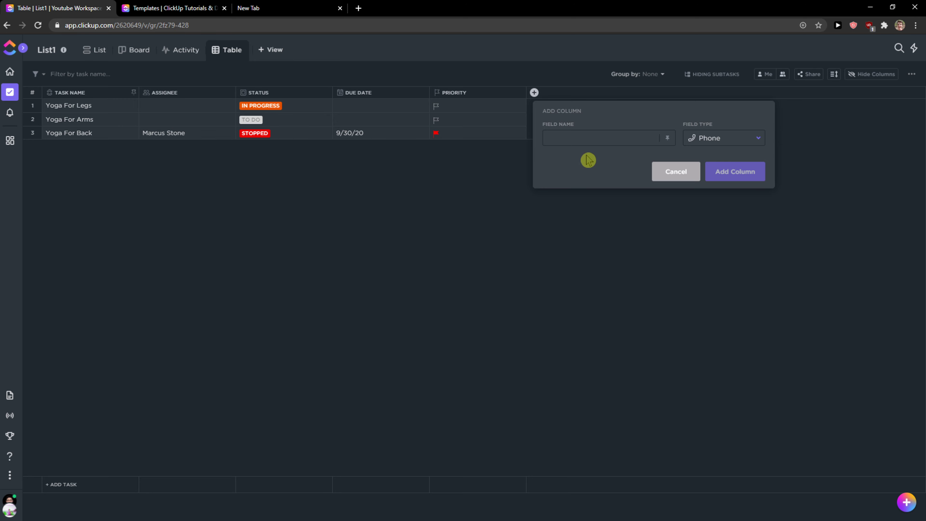
{"action": "type", "text": "number"}
{"action": "left_click", "coordinate": [718, 182]}
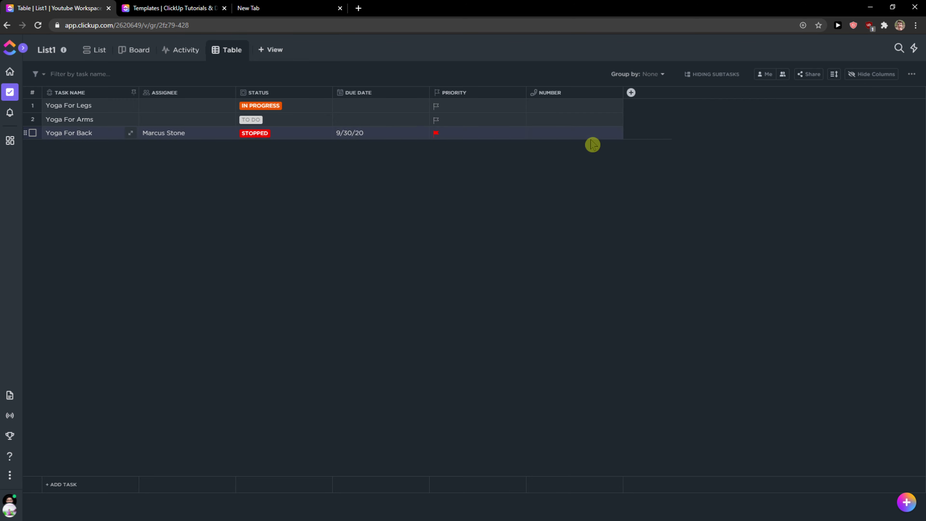
Enter a phone number in the number cell of Yoga For Legs
{"action": "left_click", "coordinate": [568, 115]}
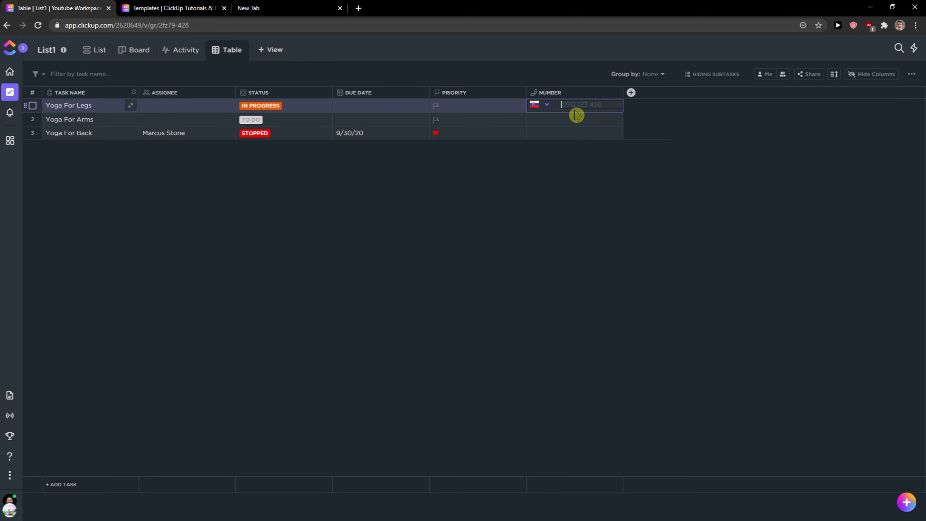
{"action": "left_click", "coordinate": [580, 181]}
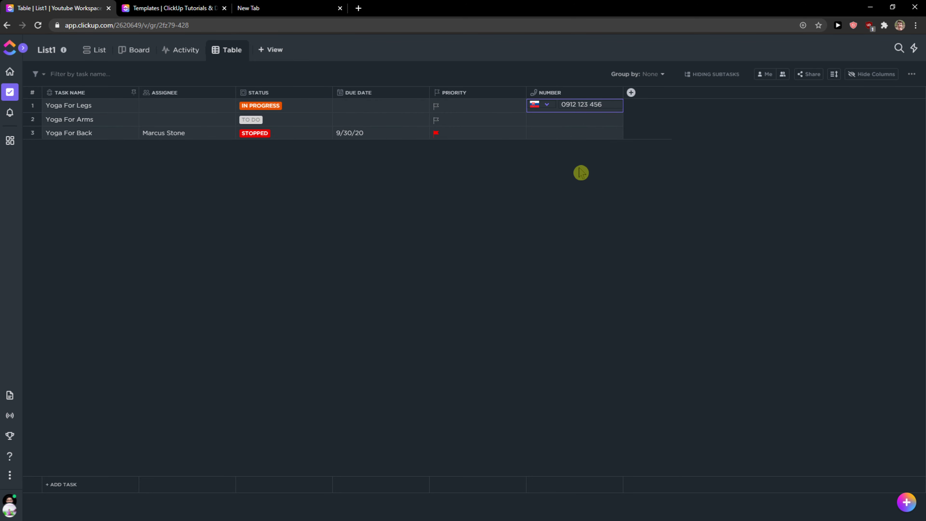
{"action": "left_click", "coordinate": [579, 132]}
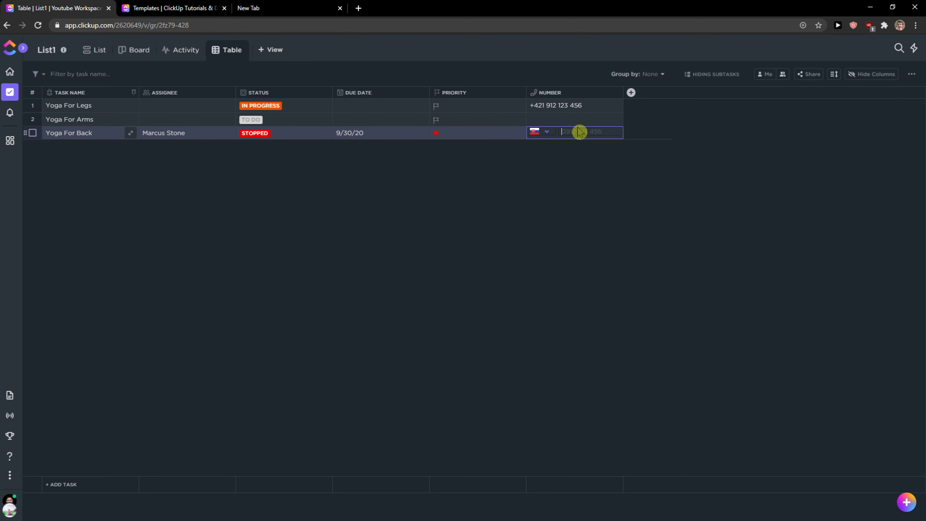
Switch to the List view and unhide the number column there
{"action": "left_click", "coordinate": [92, 50]}
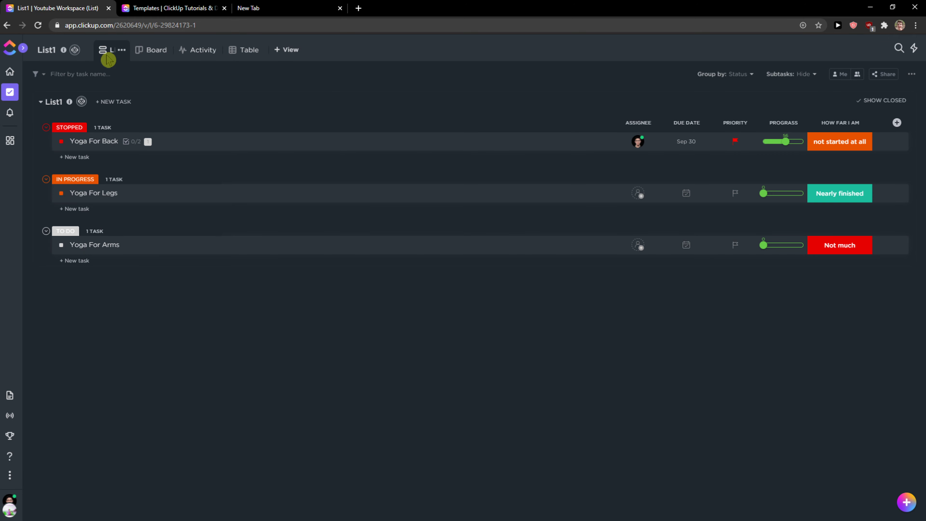
{"action": "left_click", "coordinate": [896, 123]}
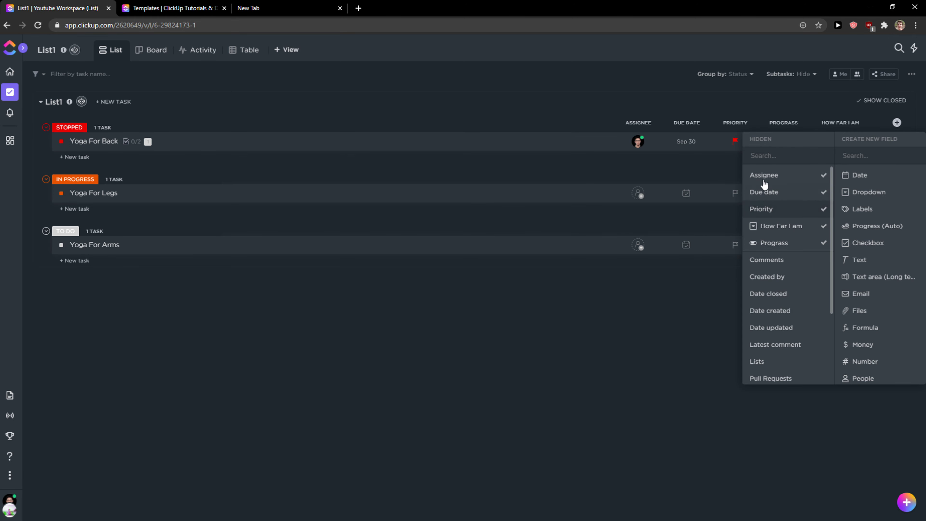
{"action": "scroll", "coordinate": [769, 255], "scroll_direction": "down", "scroll_amount": 3}
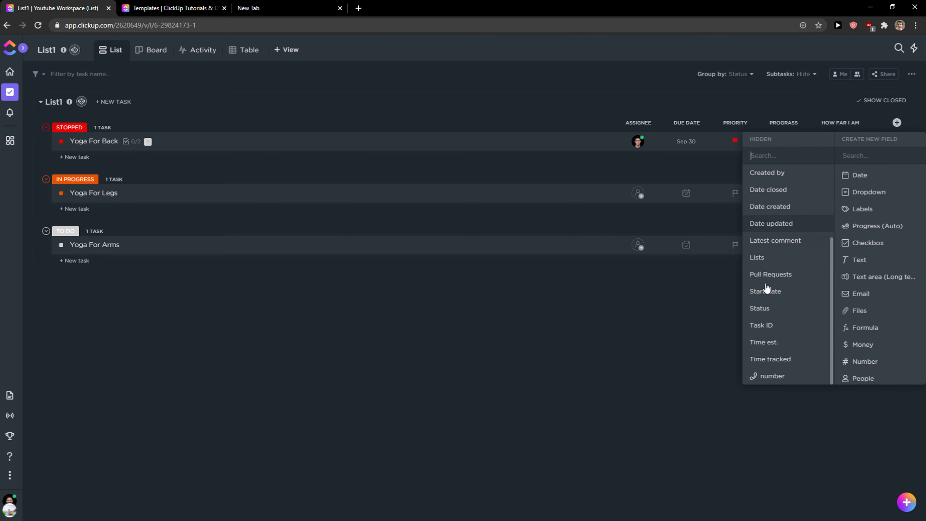
{"action": "left_click", "coordinate": [772, 375]}
{"action": "left_click", "coordinate": [703, 340]}
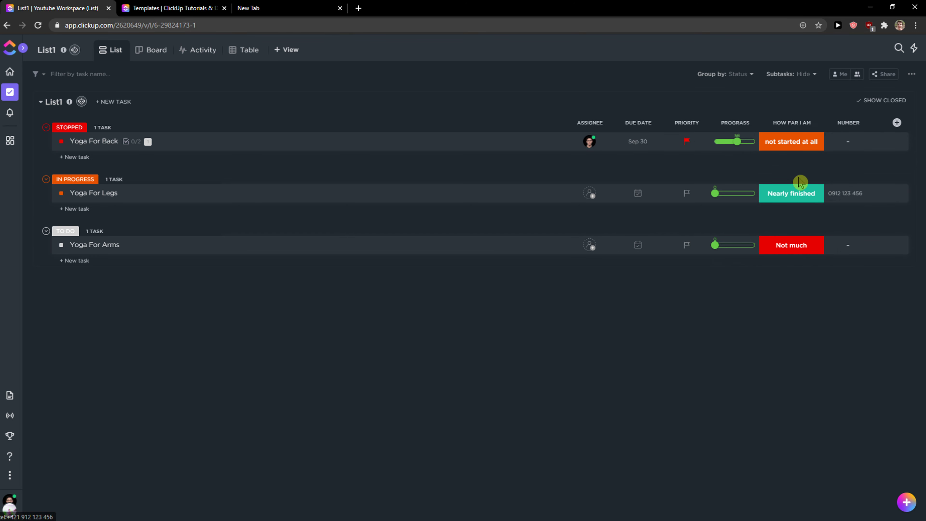
Return to the Table view and move the Status column before Assignee
{"action": "left_click", "coordinate": [250, 51]}
{"action": "left_click_drag", "start_coordinate": [197, 95], "coordinate": [275, 113]}
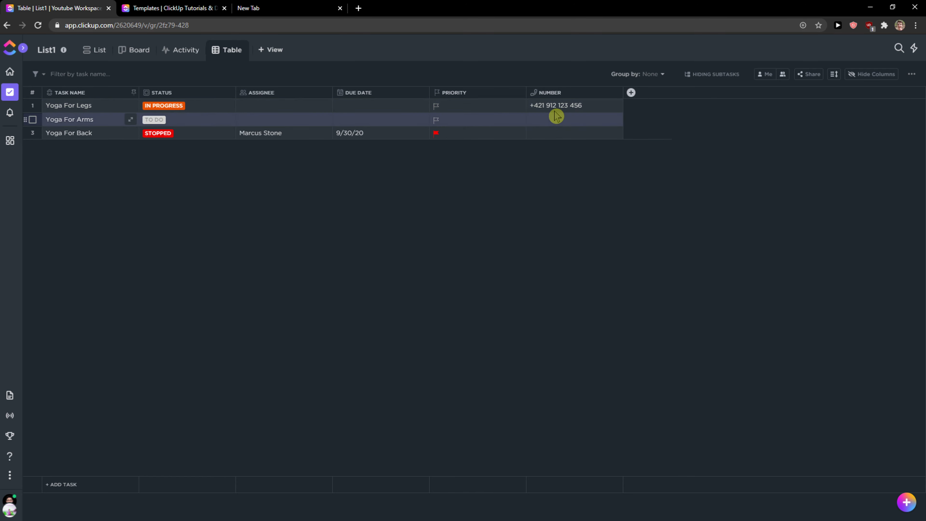
Add a Formula column to the table and open its formula editor on Yoga For Legs
{"action": "left_click", "coordinate": [631, 92]}
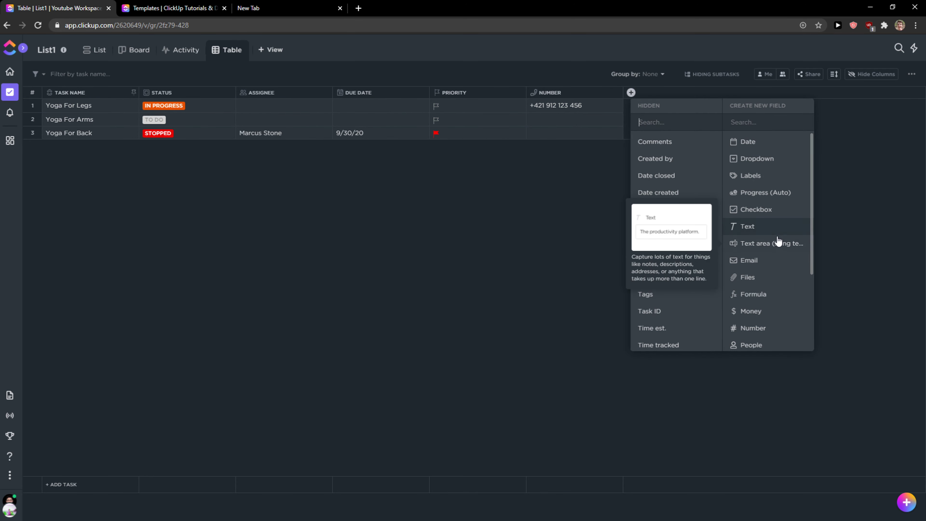
{"action": "left_click", "coordinate": [775, 294]}
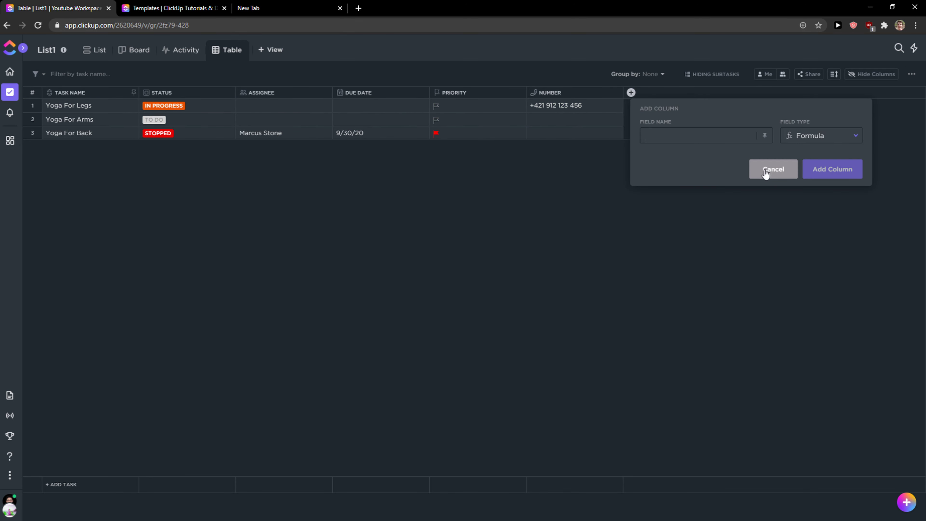
{"action": "left_click", "coordinate": [823, 170]}
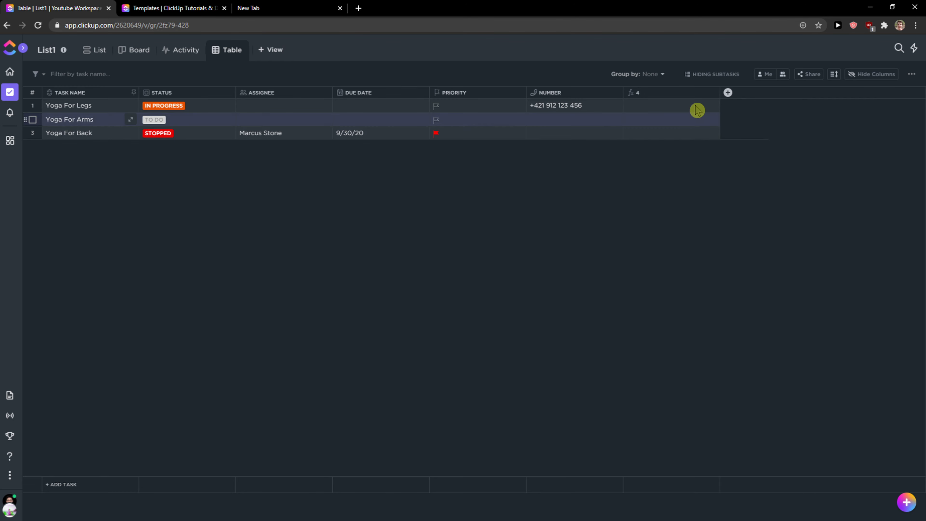
{"action": "left_click", "coordinate": [685, 109]}
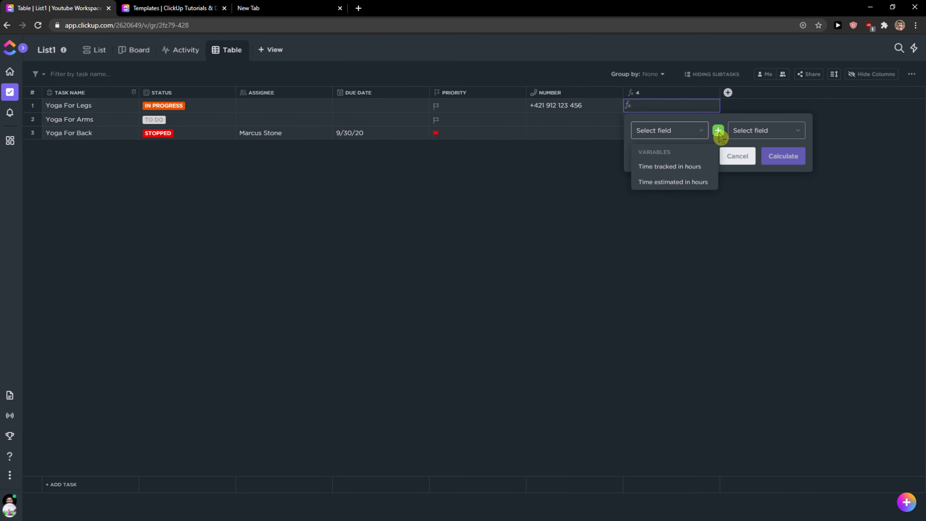
{"action": "mouse_move", "coordinate": [718, 131]}
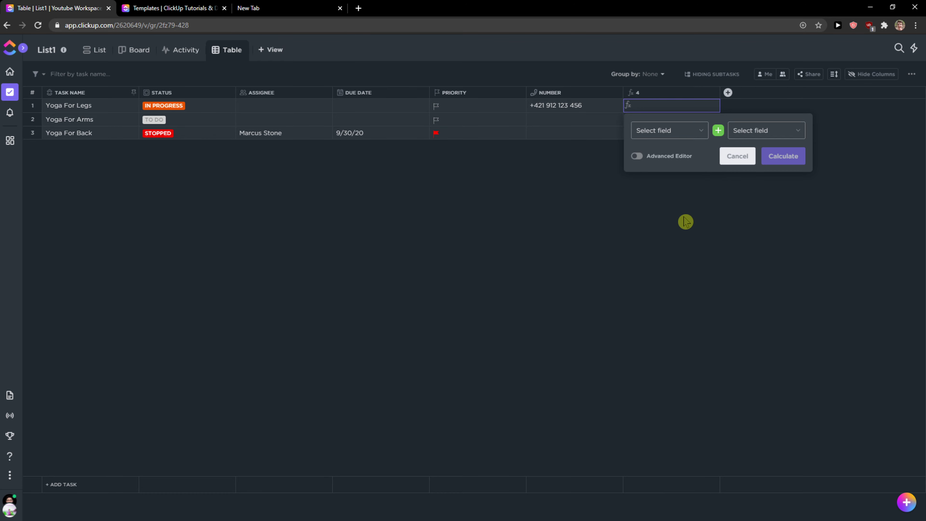
Add a Timeline view to List1
{"action": "left_click", "coordinate": [260, 52]}
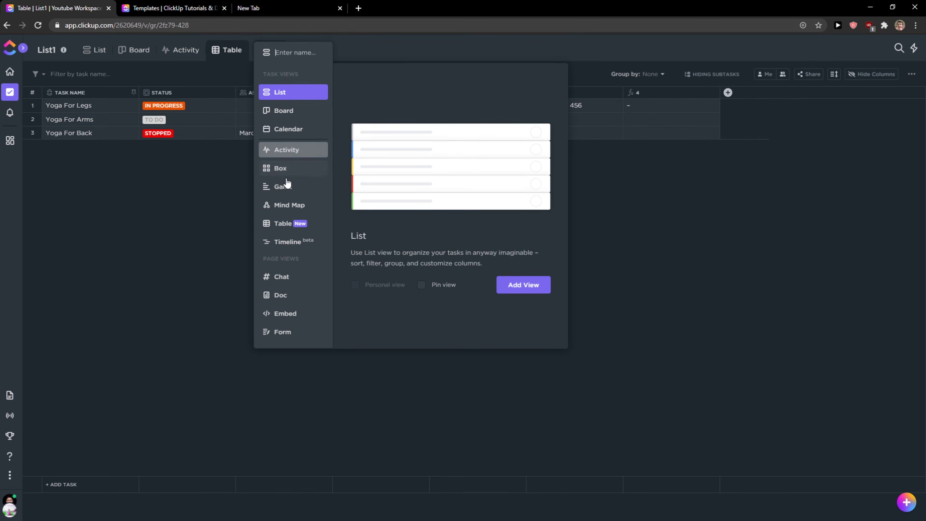
{"action": "left_click", "coordinate": [281, 242]}
{"action": "left_click", "coordinate": [523, 284]}
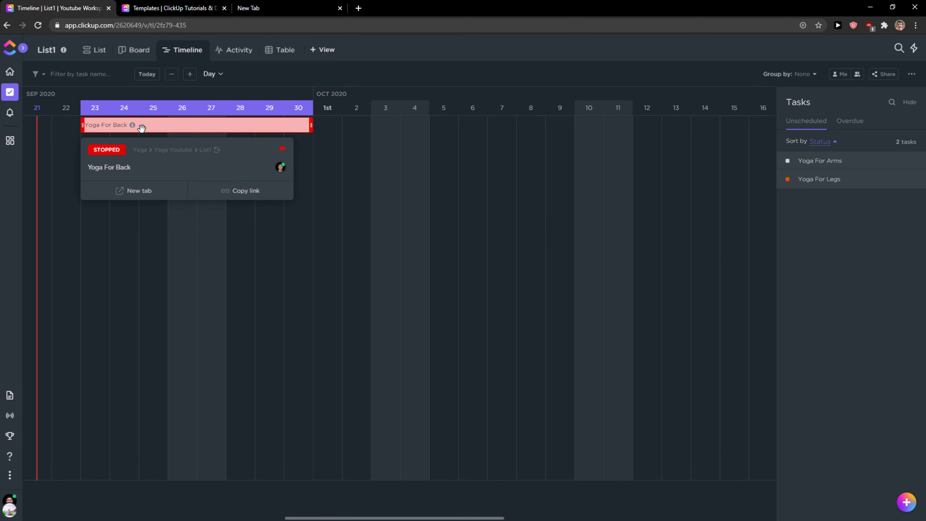
Add a Gantt view to List1
{"action": "left_click", "coordinate": [323, 50]}
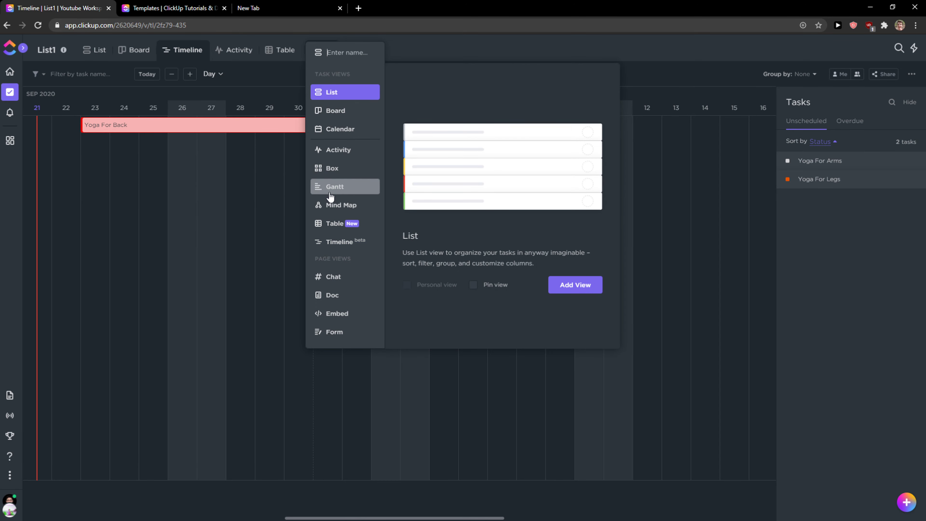
{"action": "left_click", "coordinate": [356, 187]}
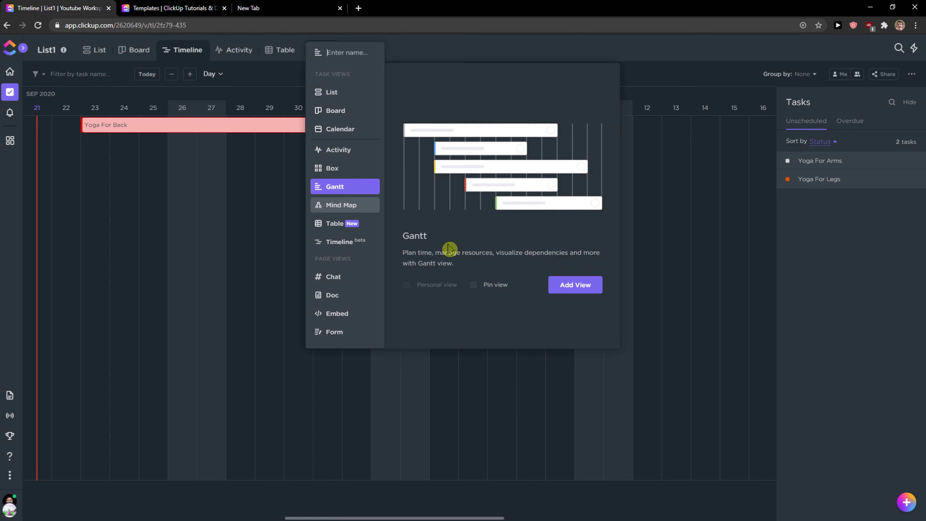
{"action": "left_click", "coordinate": [577, 290]}
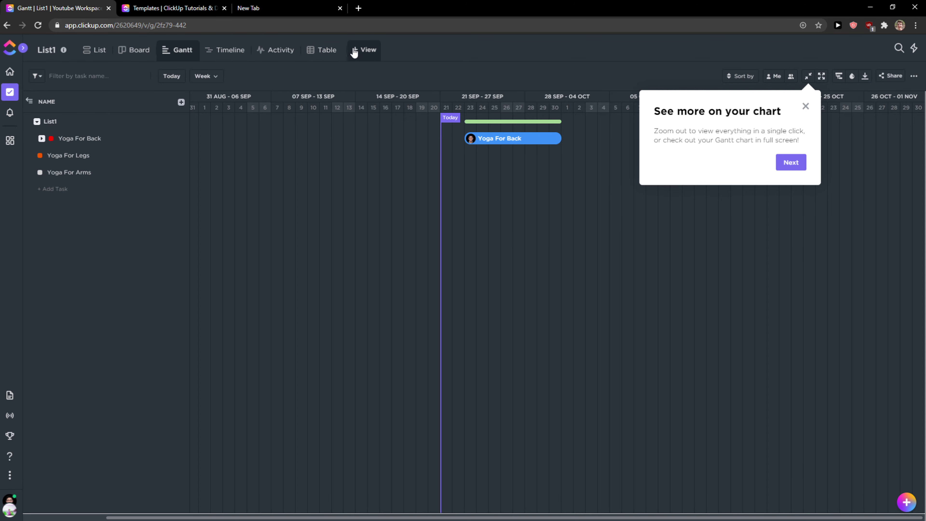
Switch back and forth between the Timeline and Gantt views
{"action": "left_click", "coordinate": [361, 50]}
{"action": "left_click", "coordinate": [283, 56]}
{"action": "left_click", "coordinate": [230, 50]}
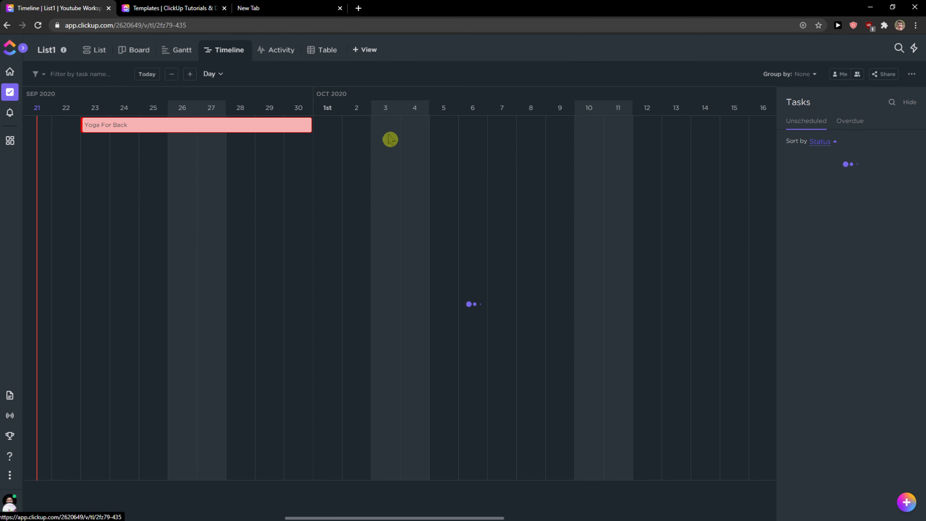
{"action": "left_click", "coordinate": [176, 56]}
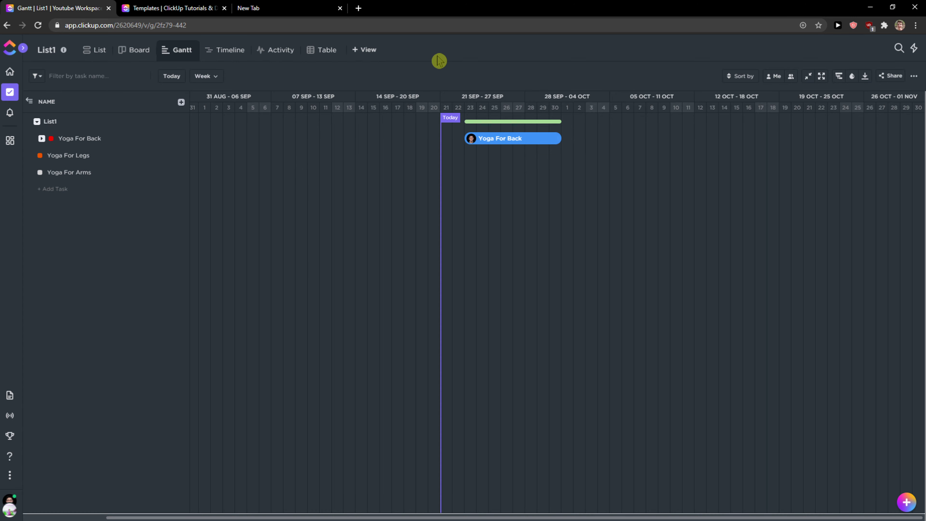
{"action": "left_click", "coordinate": [232, 47]}
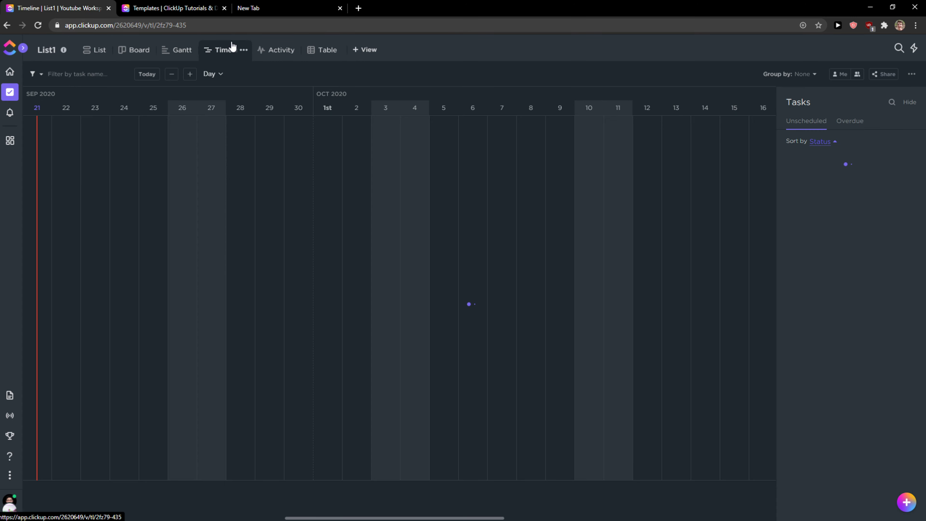
Add a Mind Map view to List1
{"action": "left_click", "coordinate": [366, 49]}
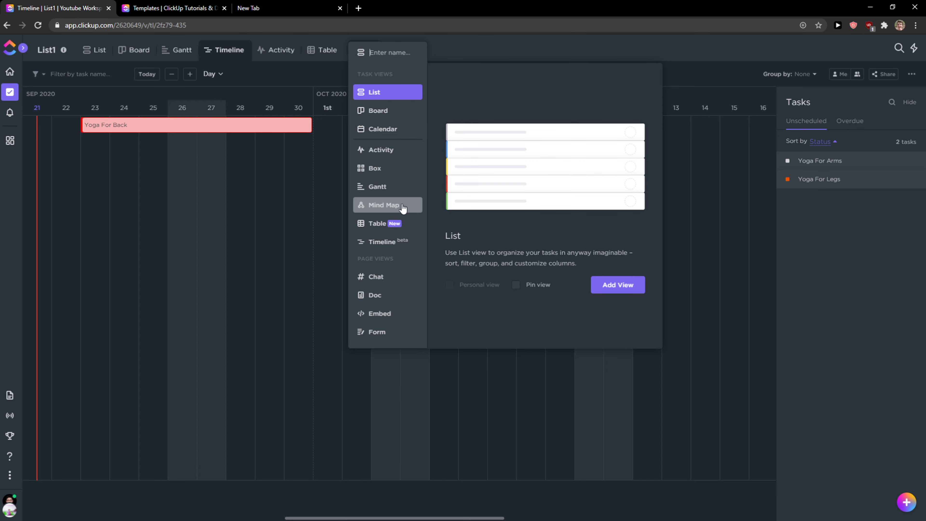
{"action": "left_click", "coordinate": [363, 206]}
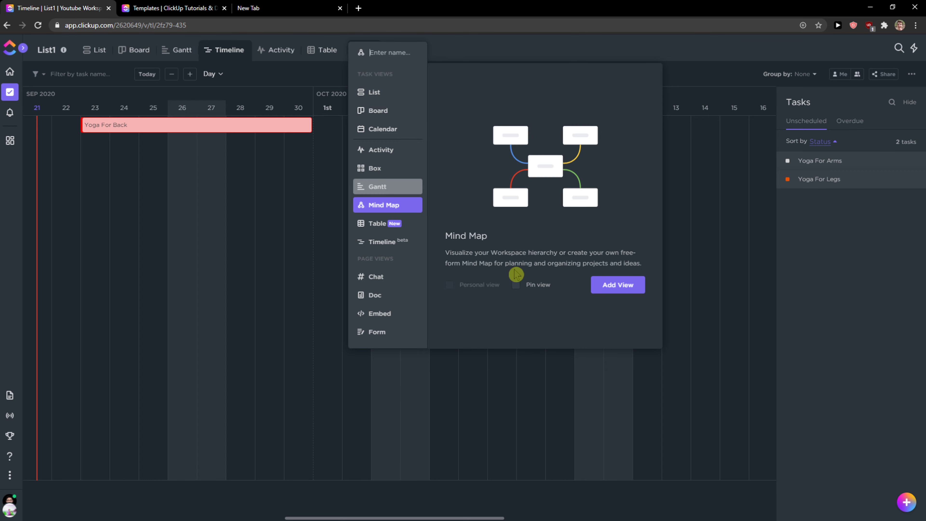
{"action": "left_click", "coordinate": [611, 291]}
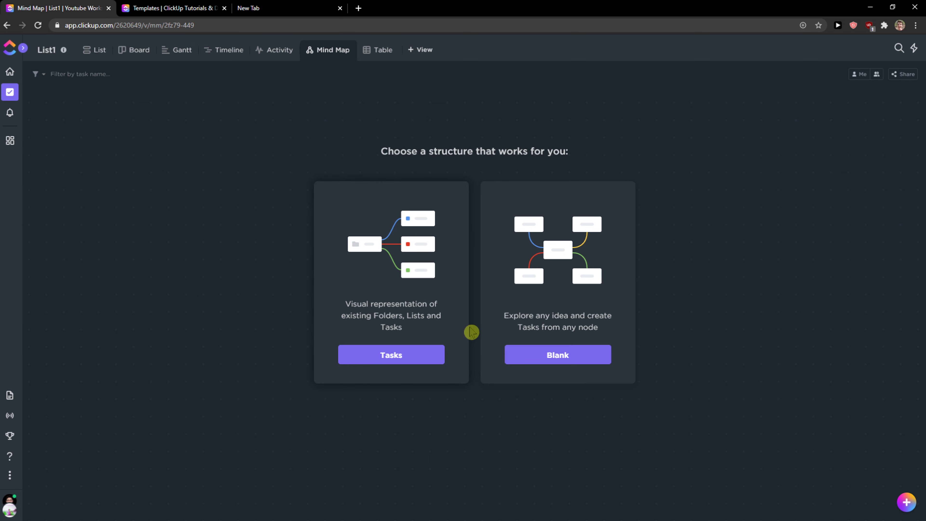
Choose the Tasks structure for the mind map
{"action": "left_click_drag", "start_coordinate": [472, 332], "coordinate": [538, 335]}
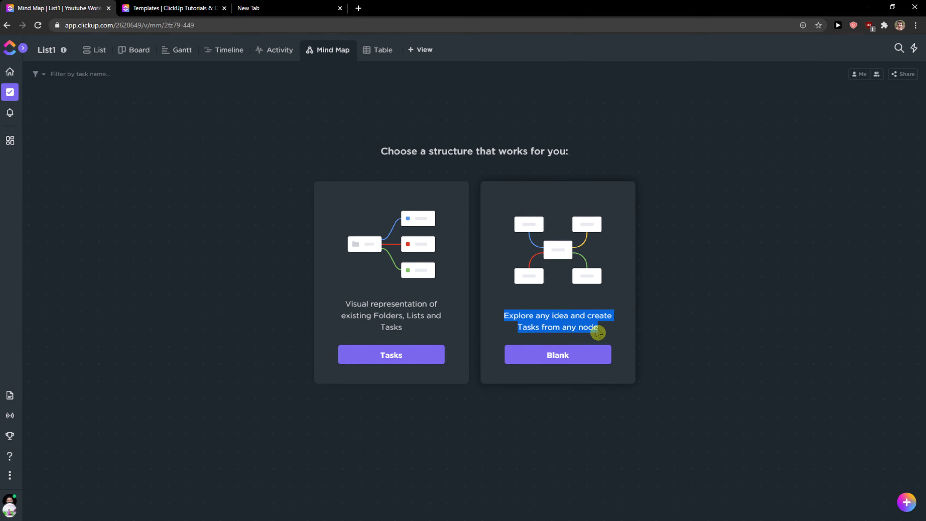
{"action": "left_click_drag", "start_coordinate": [340, 312], "coordinate": [435, 338]}
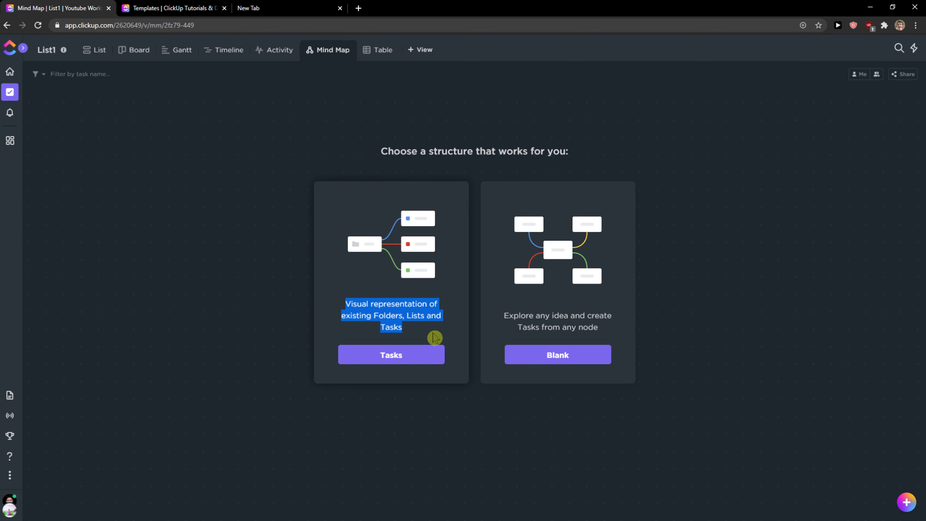
{"action": "left_click", "coordinate": [412, 354]}
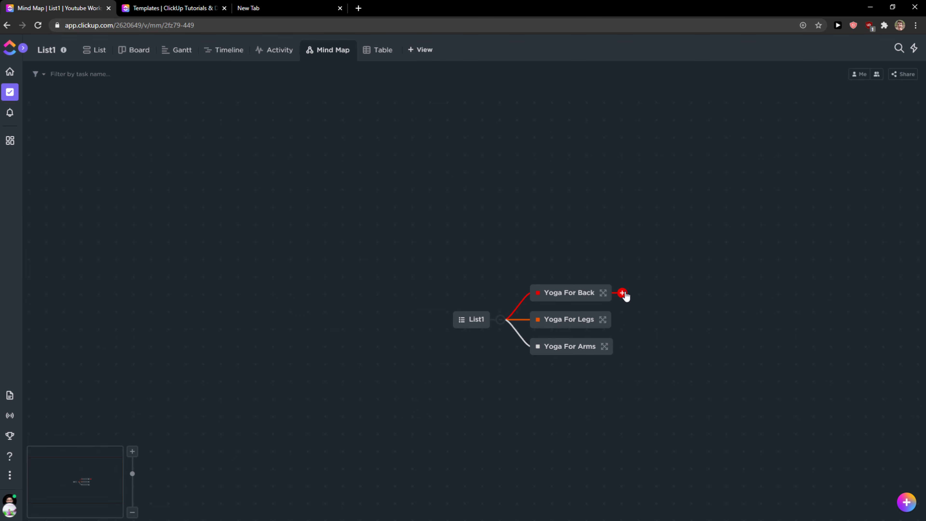
Expand Yoga For Back's subtask node, then collapse and re-expand the List1 node in the mind map
{"action": "left_click", "coordinate": [626, 295]}
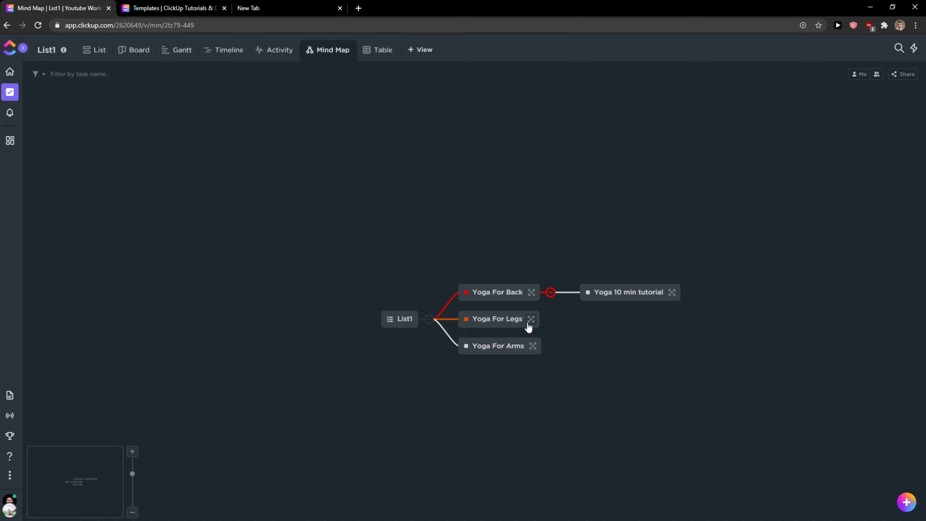
{"action": "left_click", "coordinate": [433, 321]}
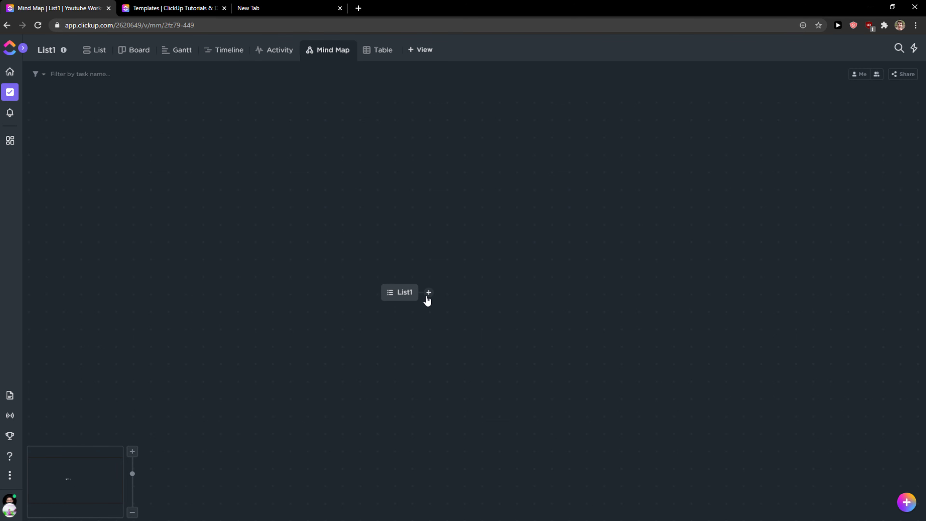
{"action": "left_click", "coordinate": [428, 297]}
{"action": "left_click", "coordinate": [406, 325]}
Open the Spaces sidebar
{"action": "left_click", "coordinate": [10, 93]}
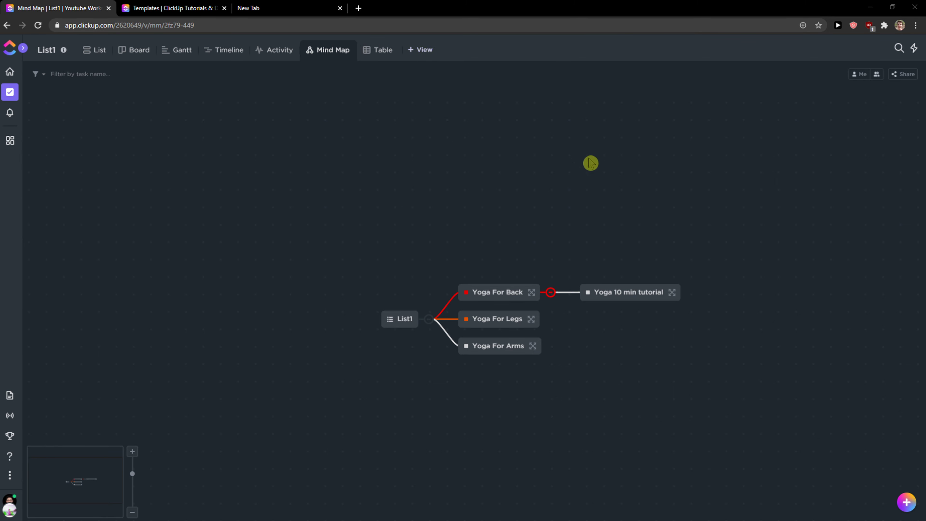
{"action": "mouse_move", "coordinate": [11, 92]}
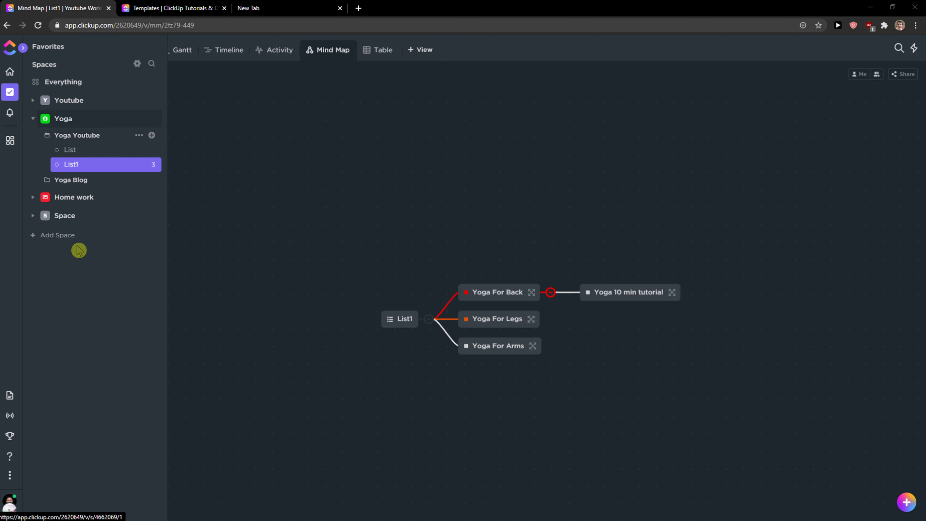
{"action": "left_click", "coordinate": [84, 248]}
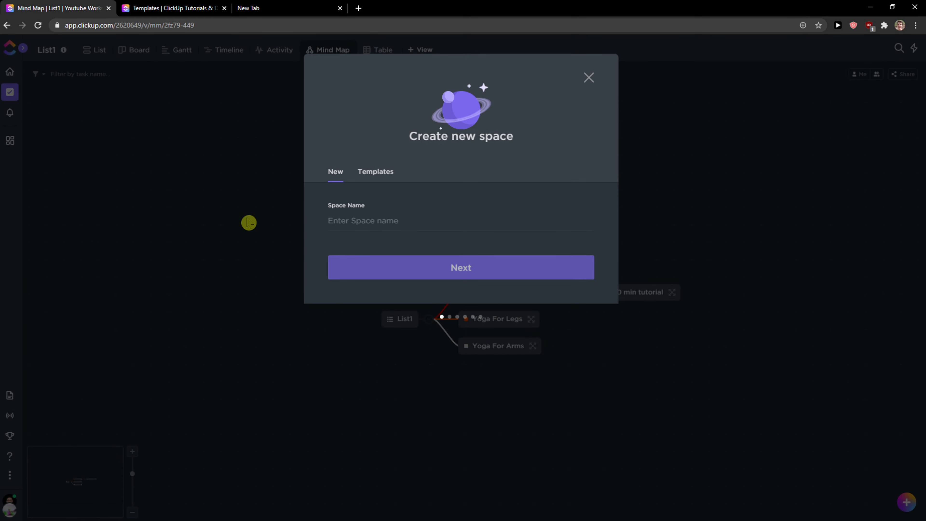
{"action": "left_click", "coordinate": [588, 77]}
Create a new folder in the Yoga space from the Accounting template
{"action": "mouse_move", "coordinate": [15, 138]}
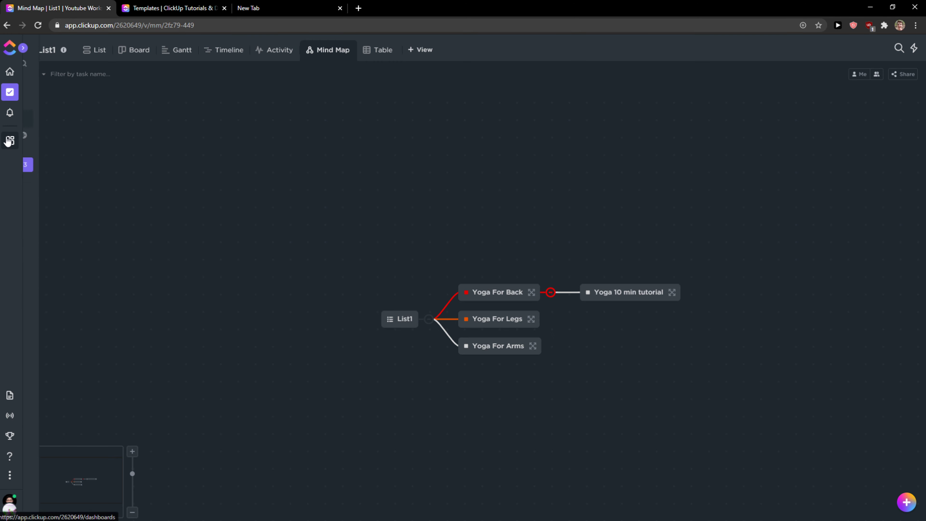
{"action": "left_click", "coordinate": [89, 133]}
{"action": "left_click", "coordinate": [151, 119]}
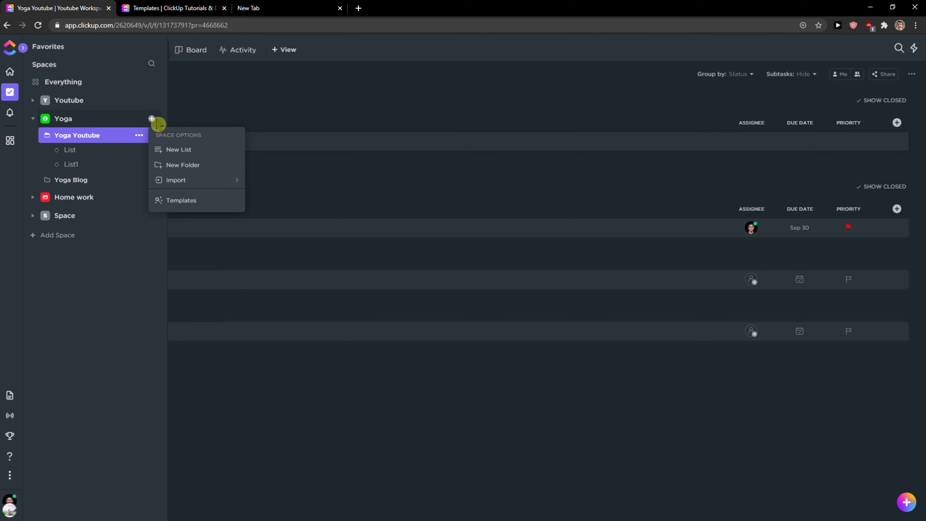
{"action": "left_click", "coordinate": [175, 171]}
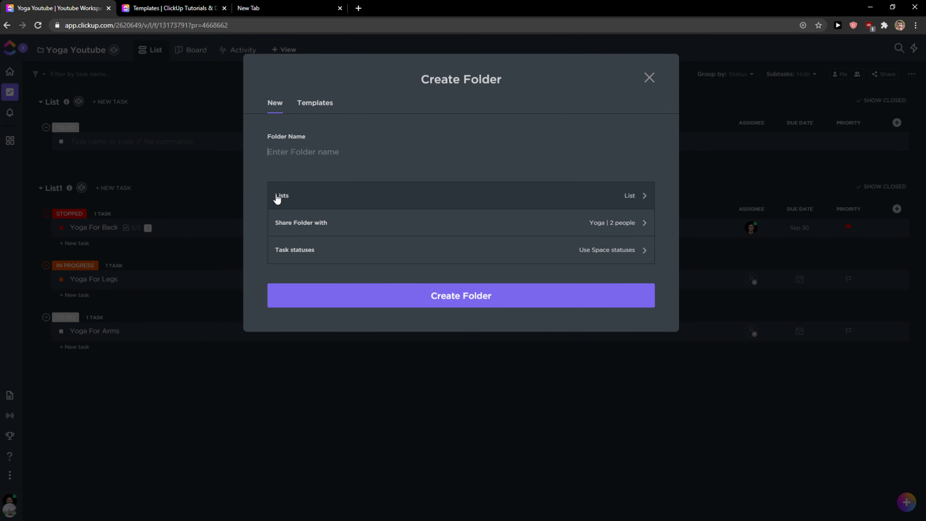
{"action": "left_click", "coordinate": [323, 104]}
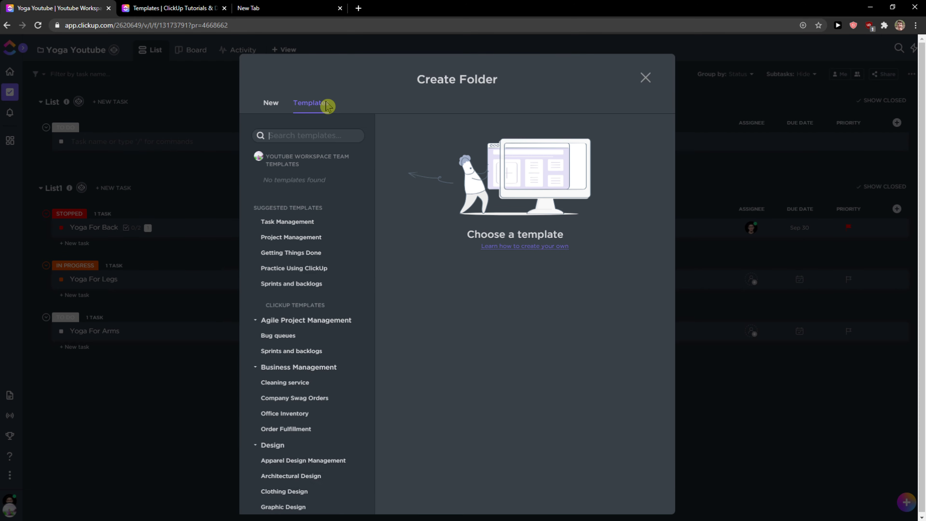
{"action": "left_click", "coordinate": [291, 284]}
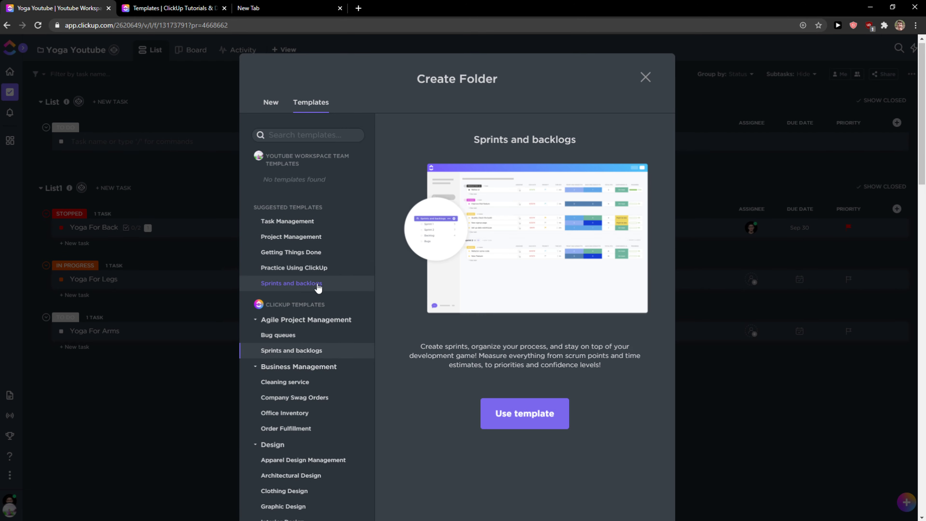
{"action": "scroll", "coordinate": [285, 296], "scroll_direction": "down", "scroll_amount": 8}
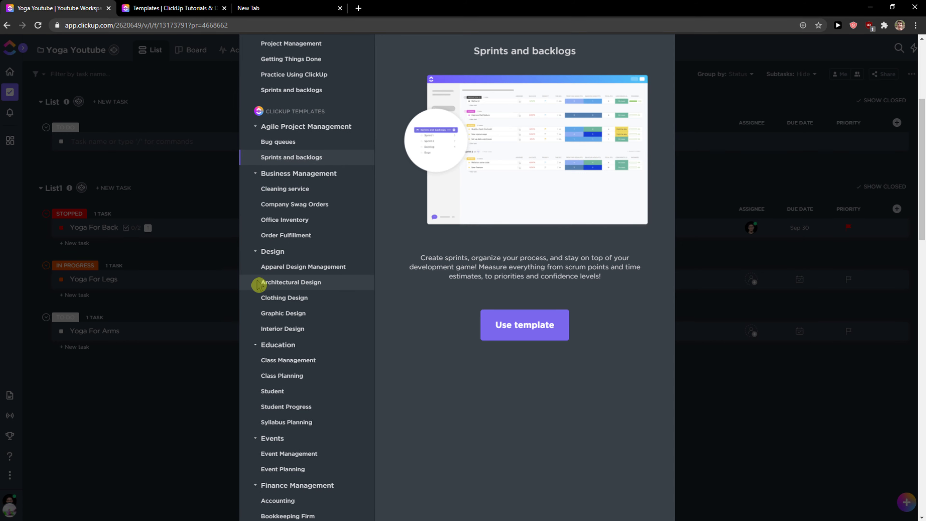
{"action": "scroll", "coordinate": [288, 304], "scroll_direction": "down", "scroll_amount": 4}
{"action": "left_click", "coordinate": [299, 263]}
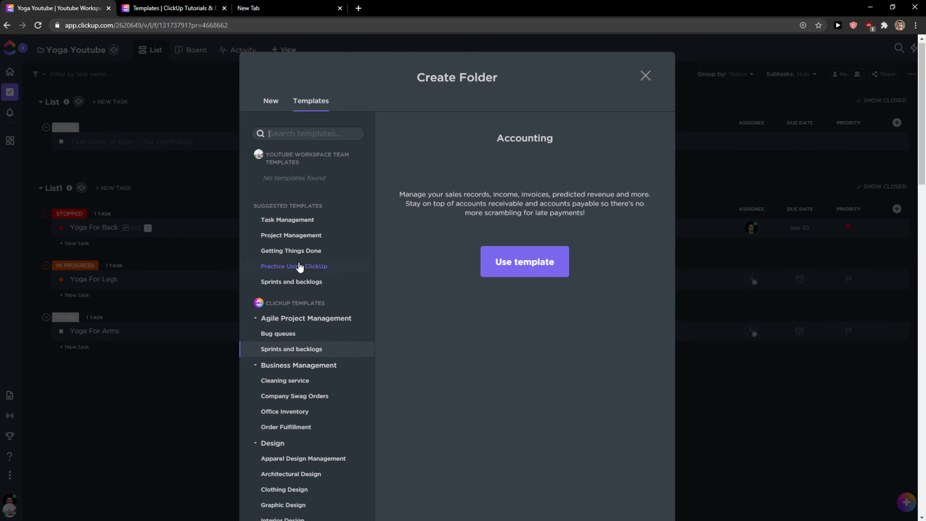
{"action": "scroll", "coordinate": [548, 372], "scroll_direction": "down", "scroll_amount": 3}
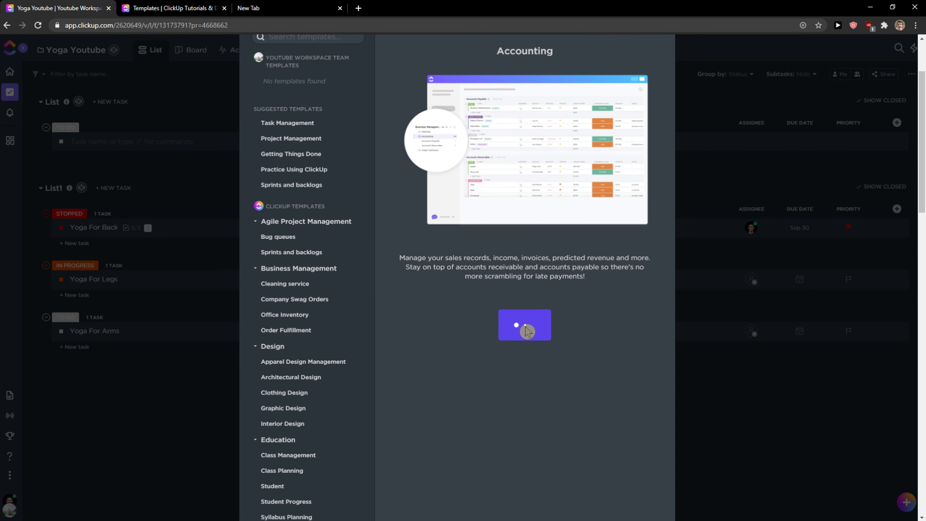
{"action": "left_click", "coordinate": [527, 328]}
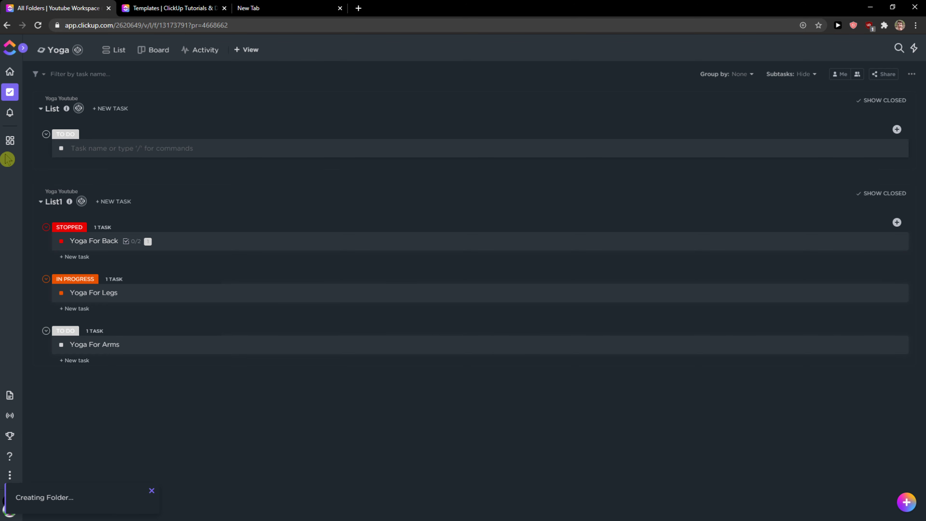
Open the Accounting folder and scroll through its payable and receivable task lists
{"action": "mouse_move", "coordinate": [34, 141]}
{"action": "left_click", "coordinate": [67, 200]}
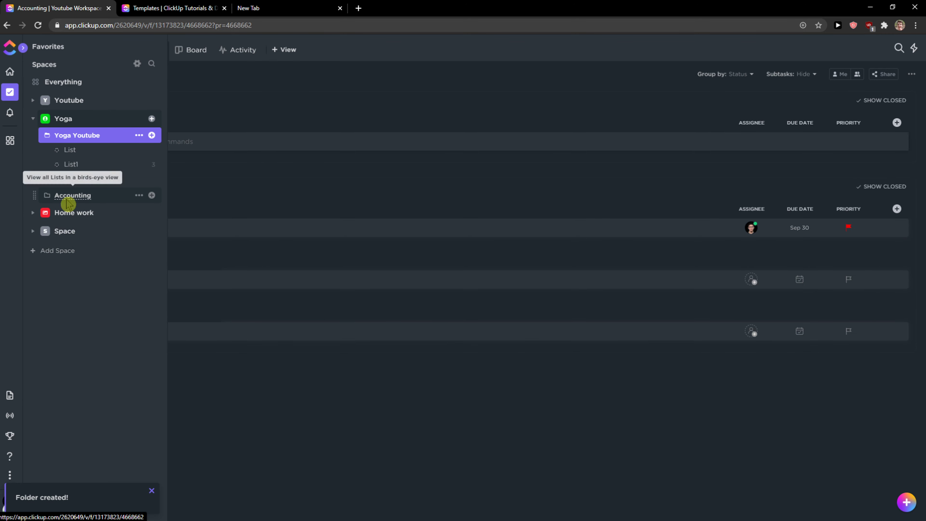
{"action": "scroll", "coordinate": [288, 223], "scroll_direction": "down", "scroll_amount": 2}
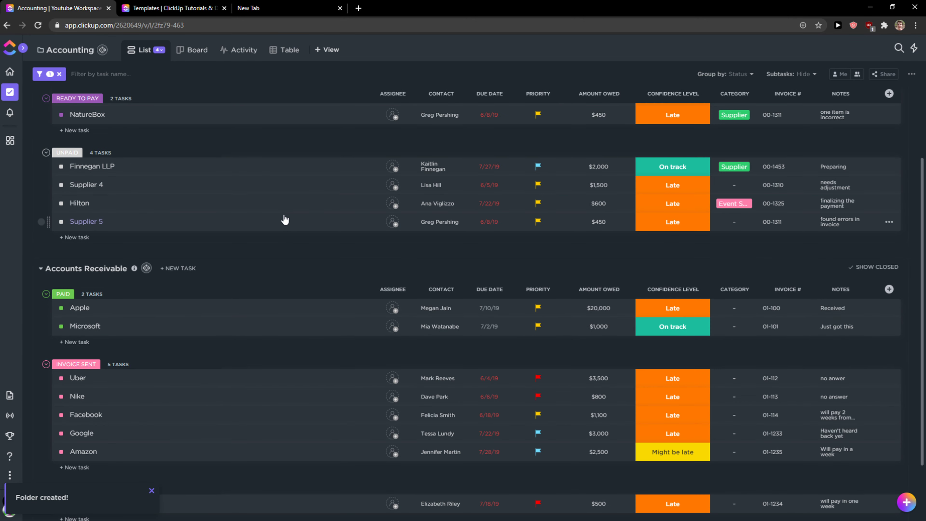
{"action": "scroll", "coordinate": [285, 219], "scroll_direction": "up", "scroll_amount": 3}
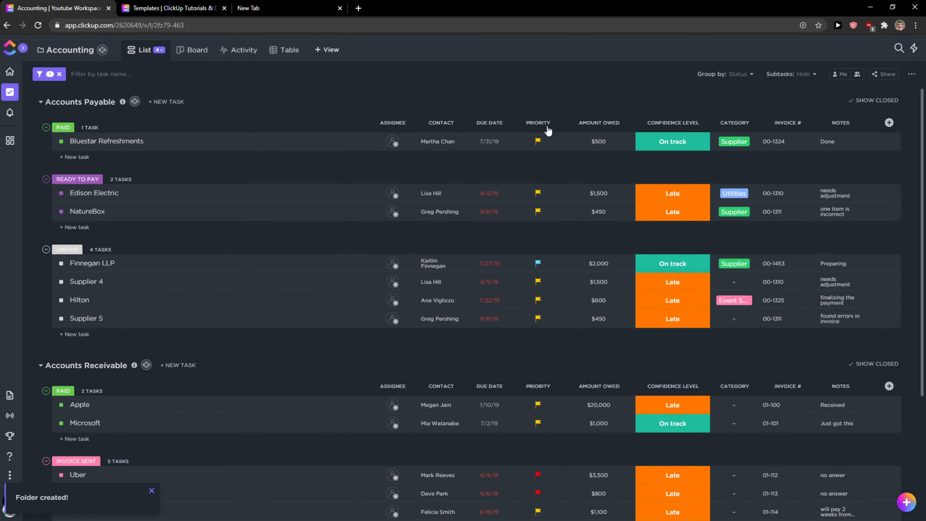
{"action": "left_click", "coordinate": [662, 134]}
Create another folder in the Yoga space from the Project Management template
{"action": "mouse_move", "coordinate": [10, 112]}
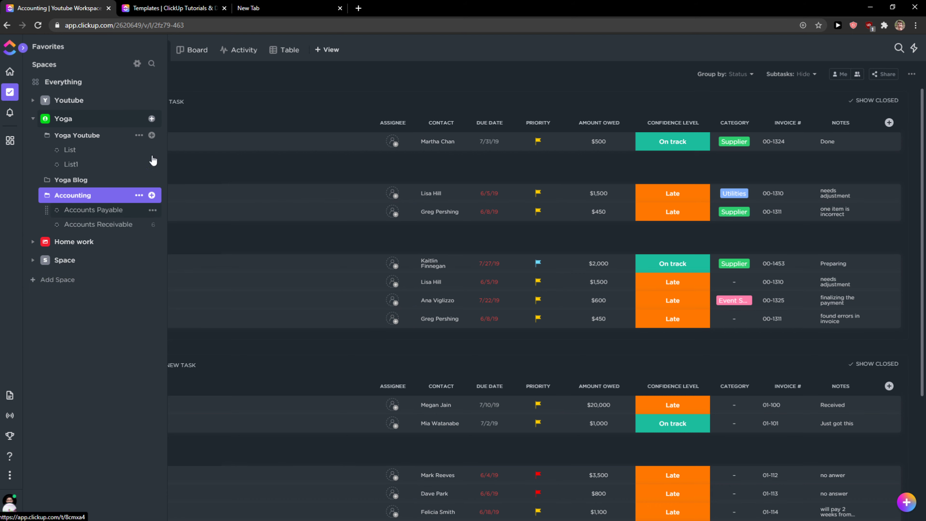
{"action": "left_click", "coordinate": [152, 136]}
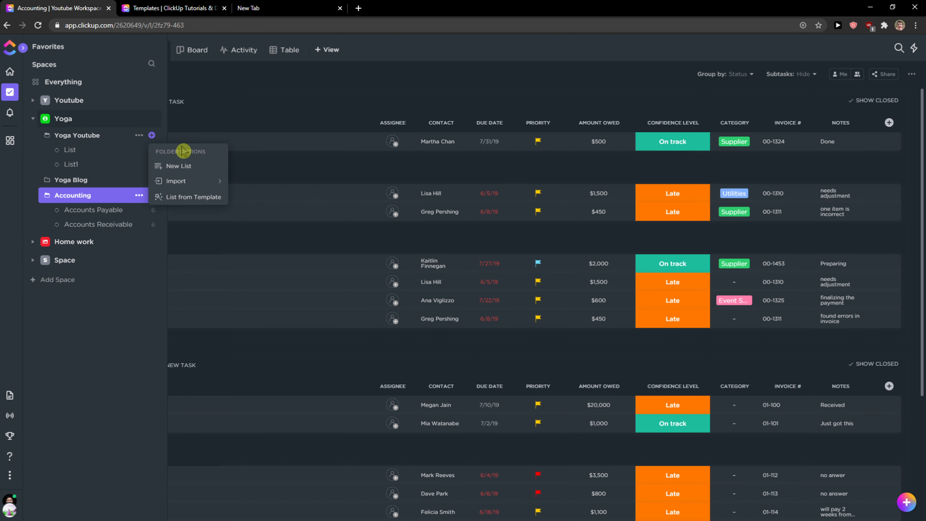
{"action": "left_click", "coordinate": [152, 119]}
{"action": "left_click", "coordinate": [151, 119]}
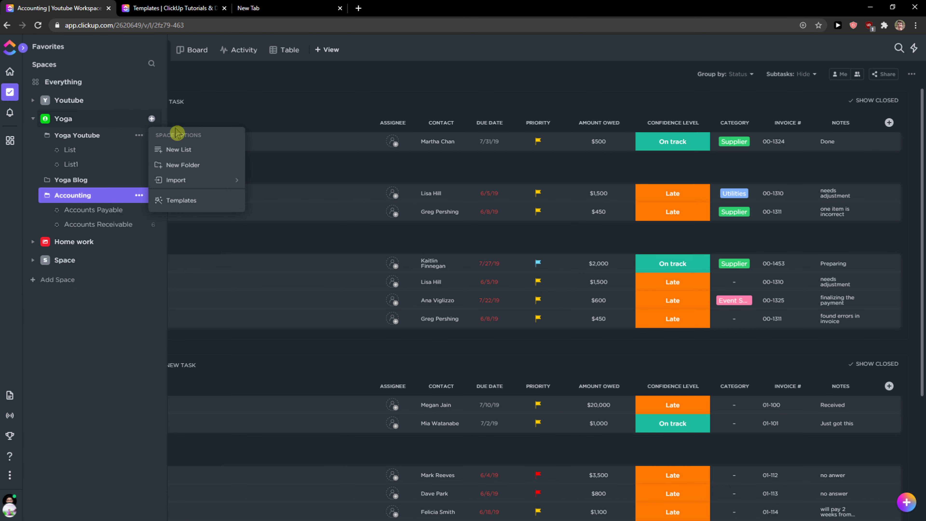
{"action": "left_click", "coordinate": [186, 167]}
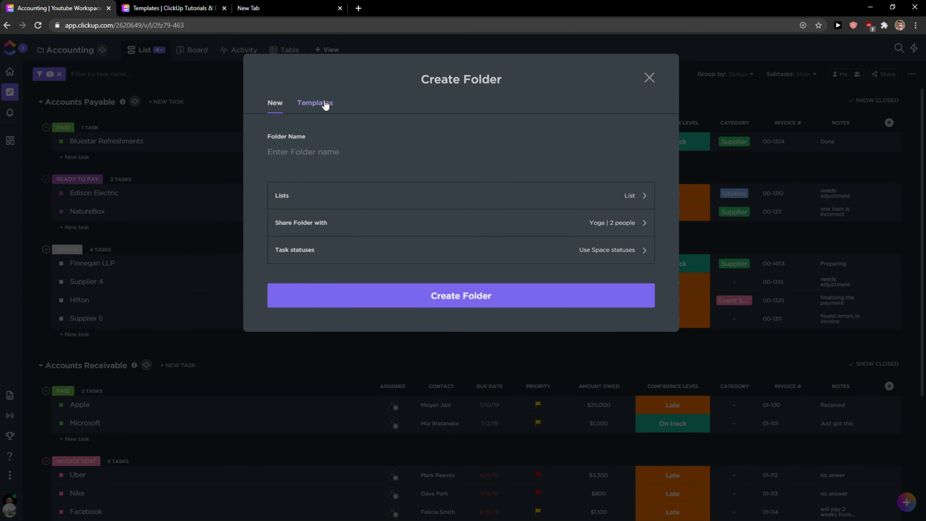
{"action": "left_click", "coordinate": [326, 104]}
{"action": "left_click", "coordinate": [291, 237]}
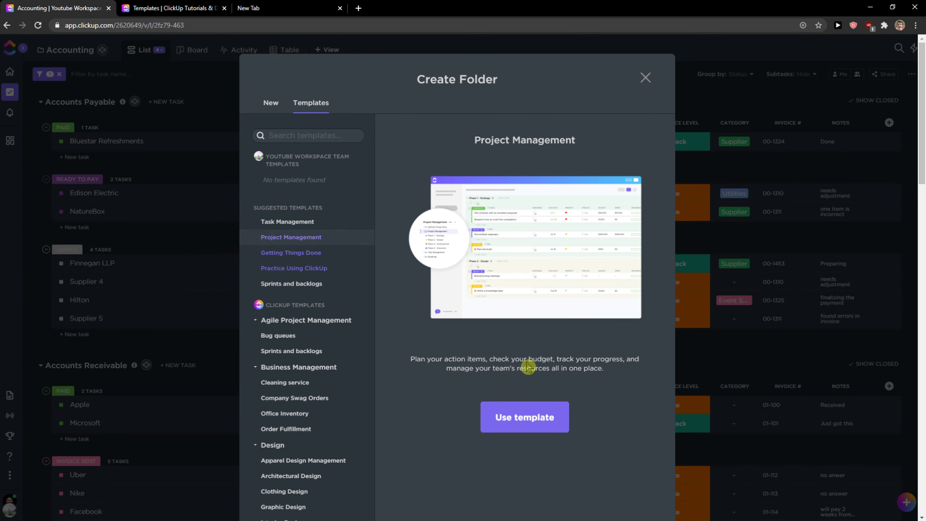
{"action": "left_click", "coordinate": [519, 424]}
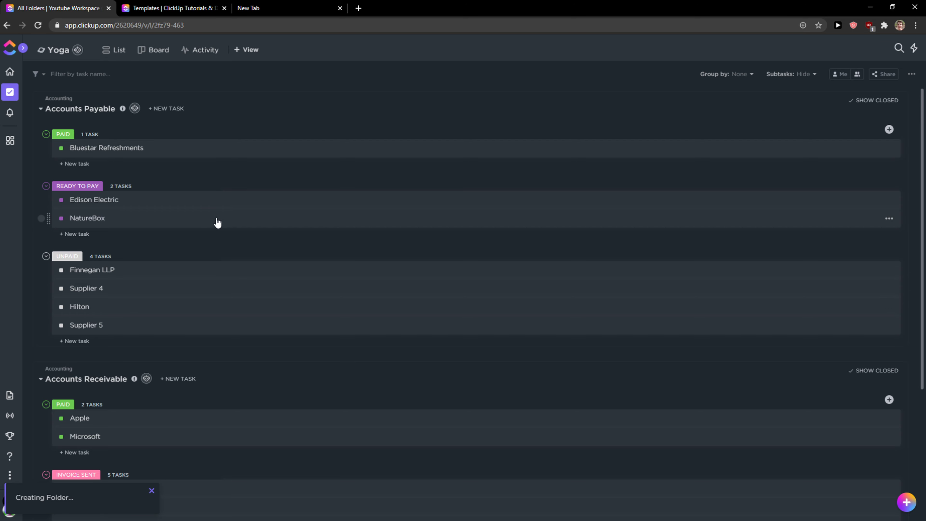
Open the Project Management folder and scroll through its phase lists and tasks
{"action": "scroll", "coordinate": [241, 226], "scroll_direction": "down", "scroll_amount": 4}
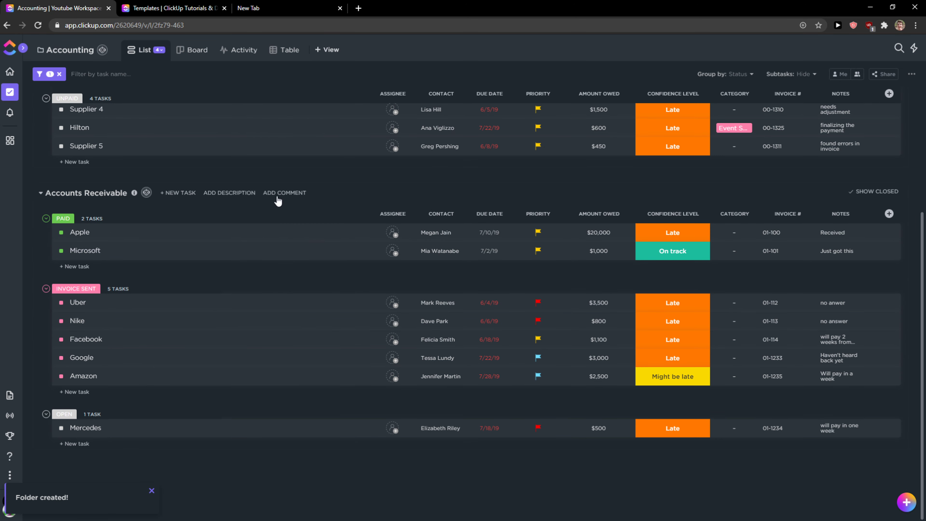
{"action": "scroll", "coordinate": [275, 199], "scroll_direction": "up", "scroll_amount": 5}
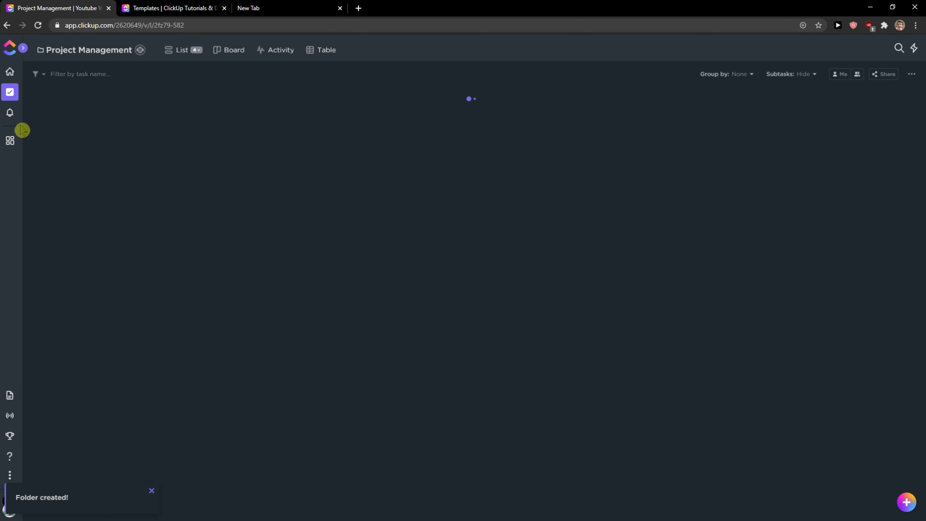
{"action": "mouse_move", "coordinate": [21, 130]}
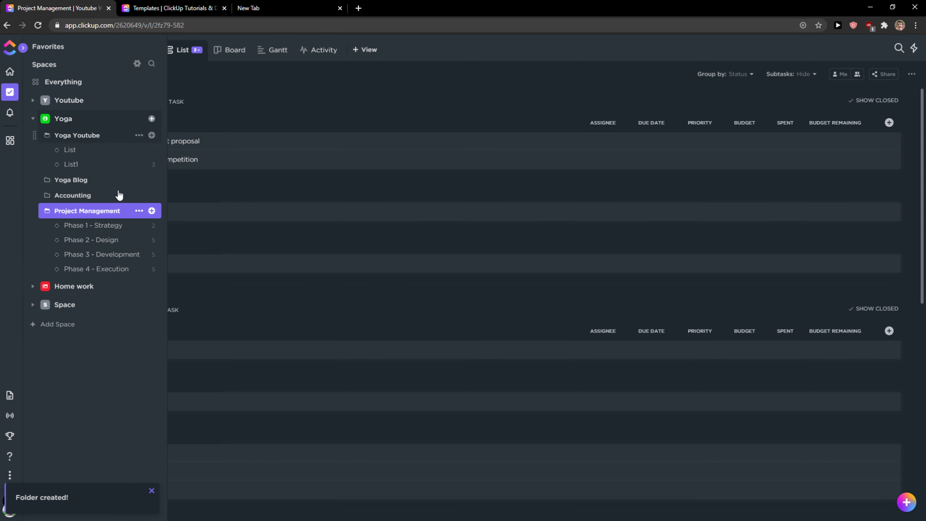
{"action": "scroll", "coordinate": [352, 302], "scroll_direction": "down", "scroll_amount": 3}
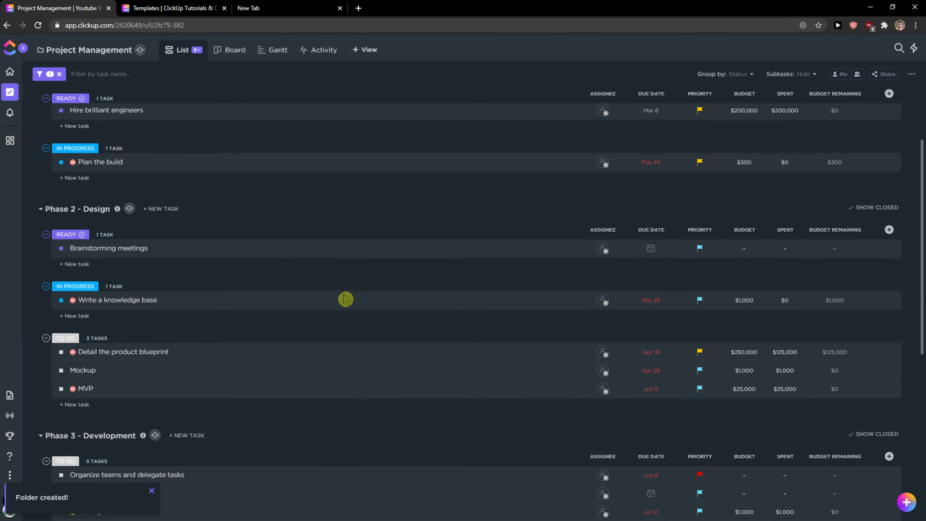
{"action": "scroll", "coordinate": [345, 299], "scroll_direction": "down", "scroll_amount": 5}
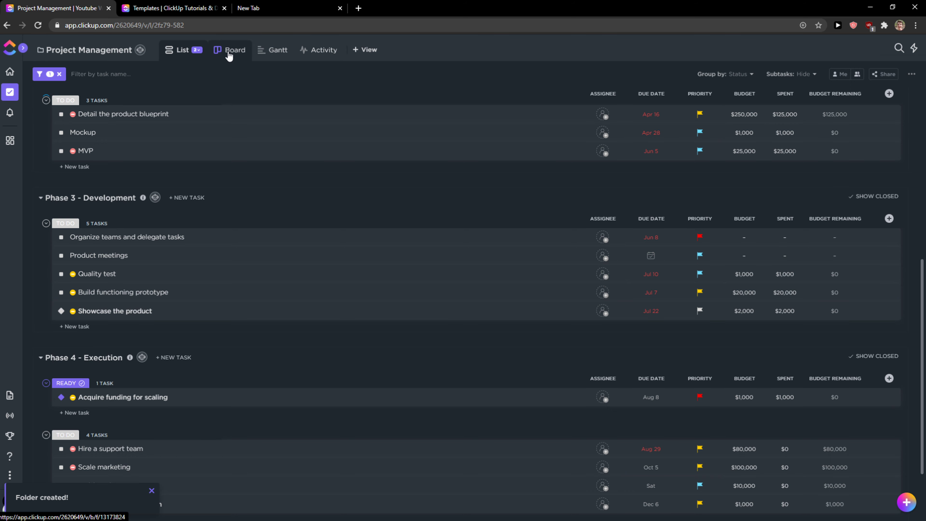
Show the Project Management folder in Board view, then return to its List view
{"action": "left_click", "coordinate": [229, 55]}
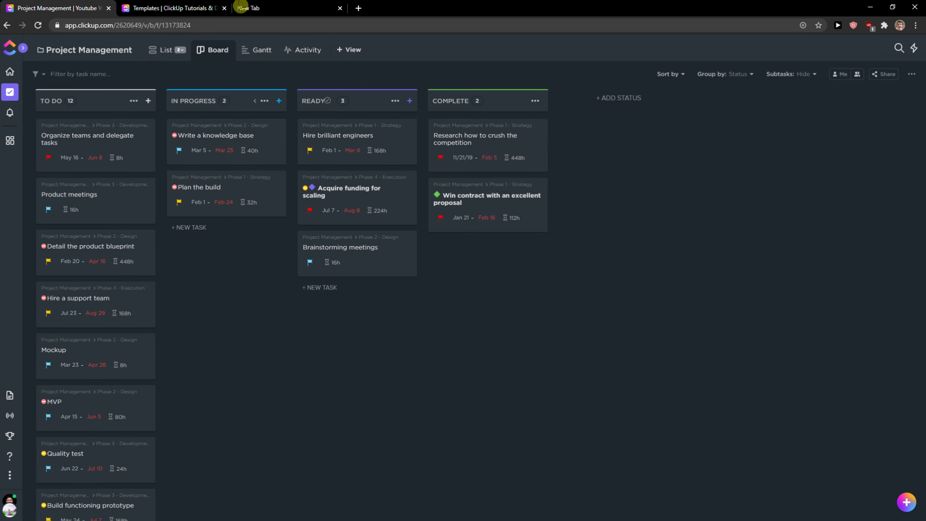
{"action": "left_click", "coordinate": [180, 49]}
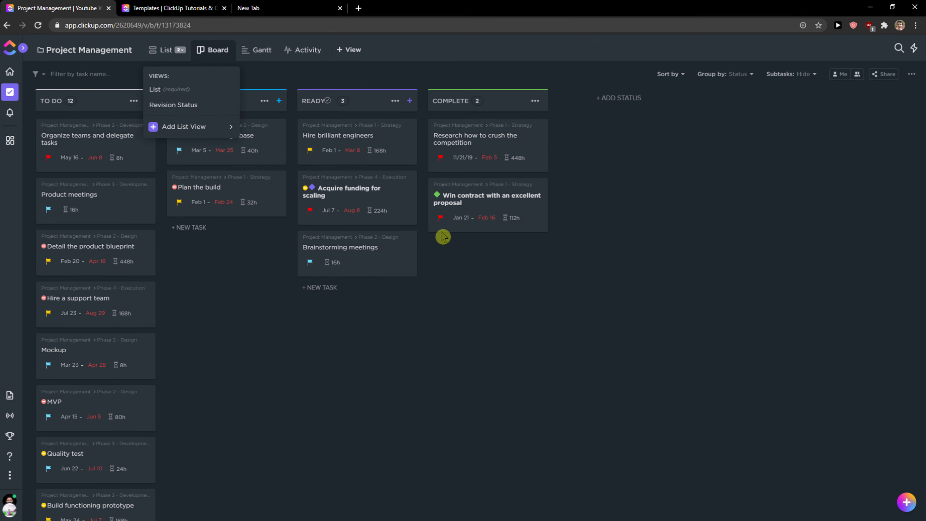
{"action": "left_click", "coordinate": [163, 56]}
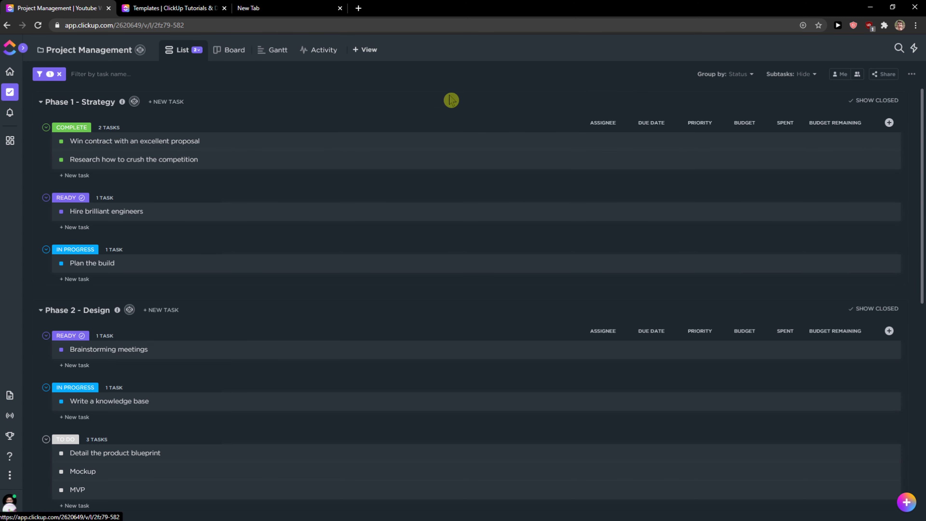